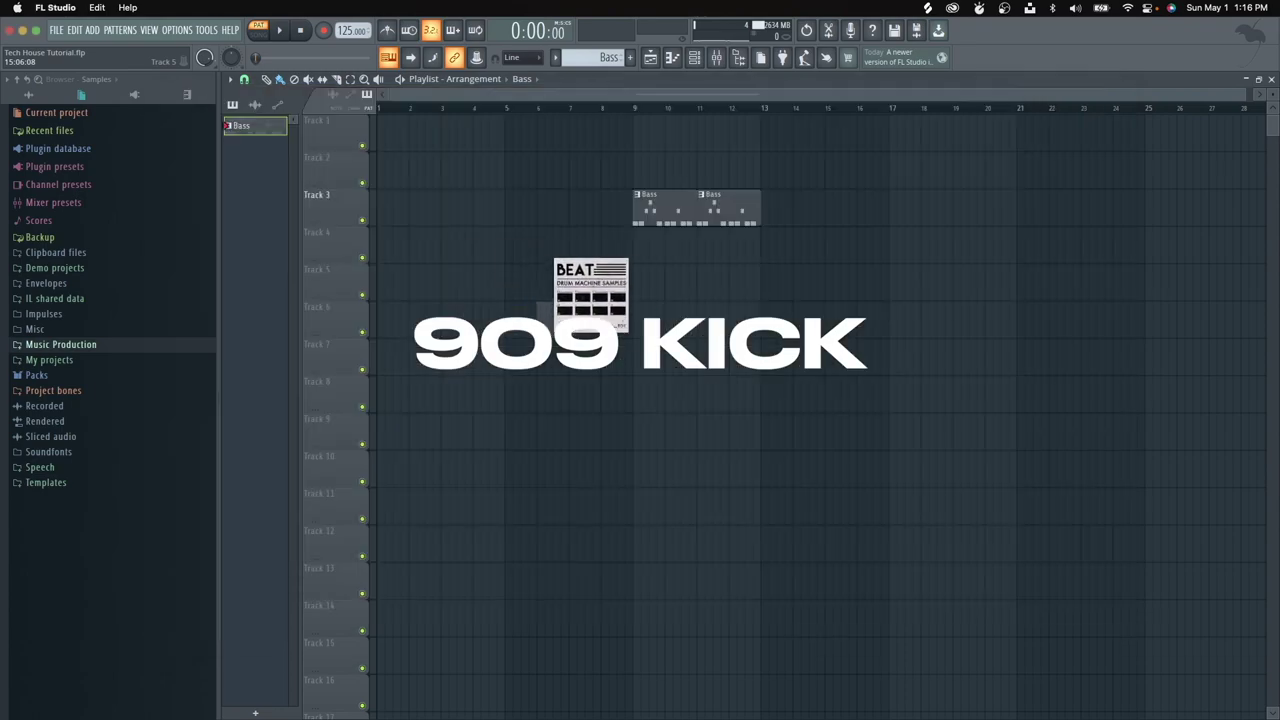
Step: Place the 909 kick sample on Track 4, with one hit on every beat beneath the bass clips from bar 9 to bar 13
left_click_drag(560, 330, 638, 257)
scroll(648, 261, "up", 3)
scroll(637, 257, "up", 2)
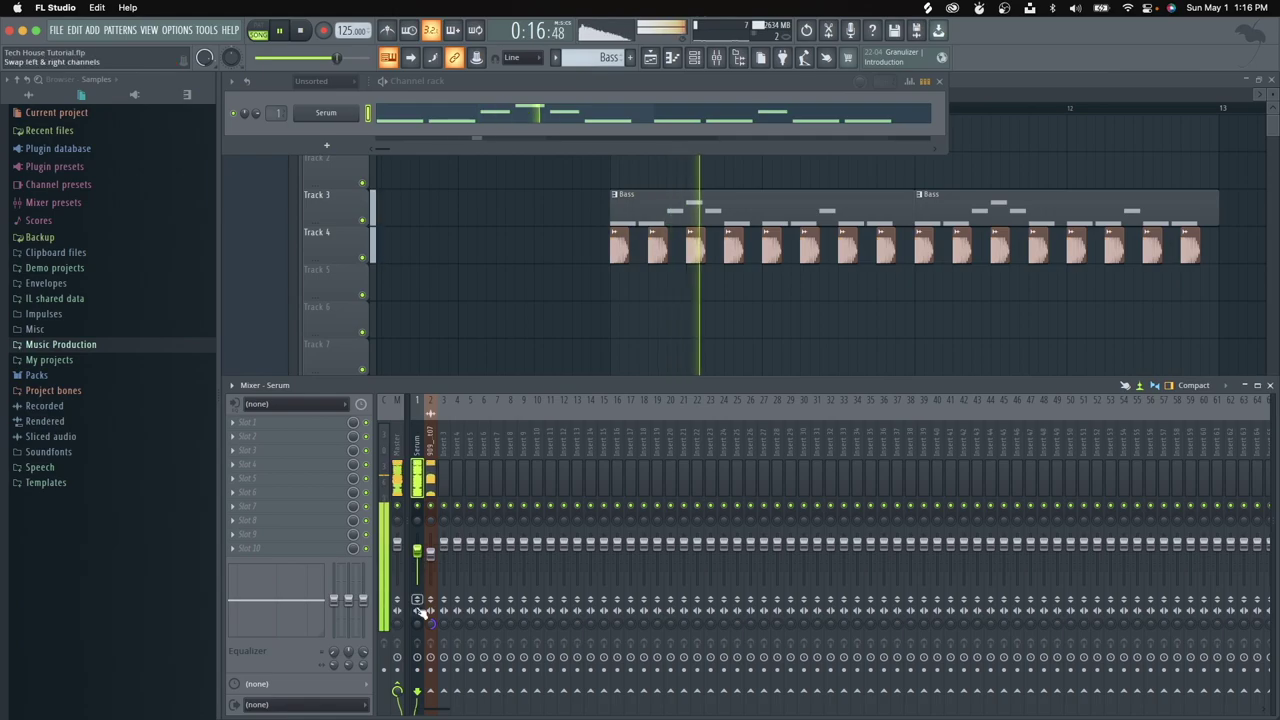
Step: Load the Kickstart sidechain plugin into the first effect slot of the Serum mixer track
left_click(345, 455)
mouse_move(313, 427)
mouse_move(405, 564)
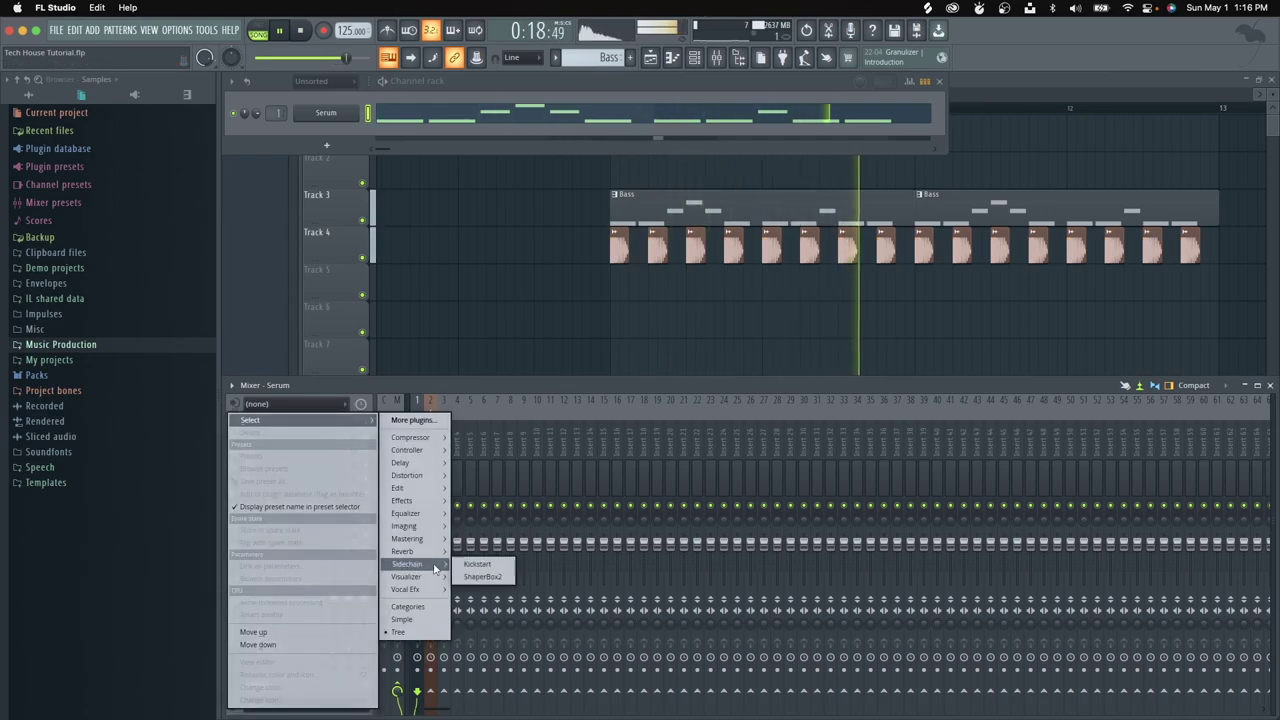
left_click(475, 564)
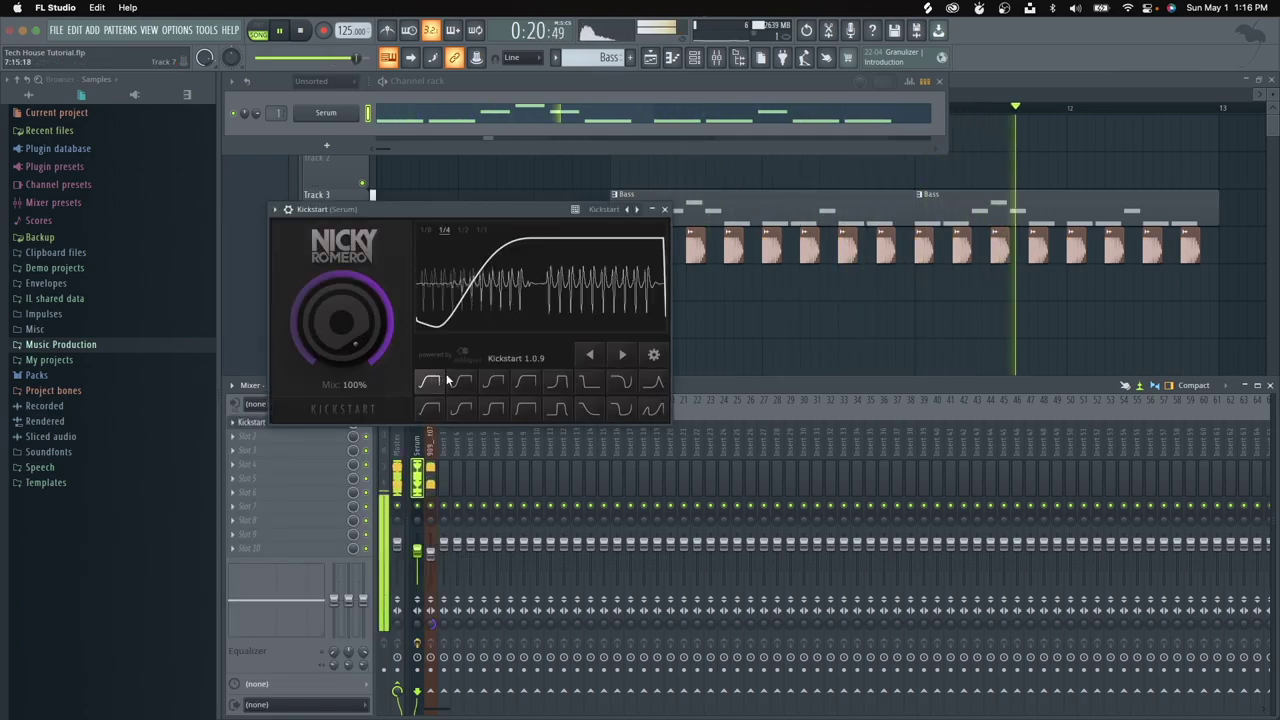
Step: Audition Kickstart's Free Punch curve, return to the first curve preset, and close the plugin
left_click(458, 384)
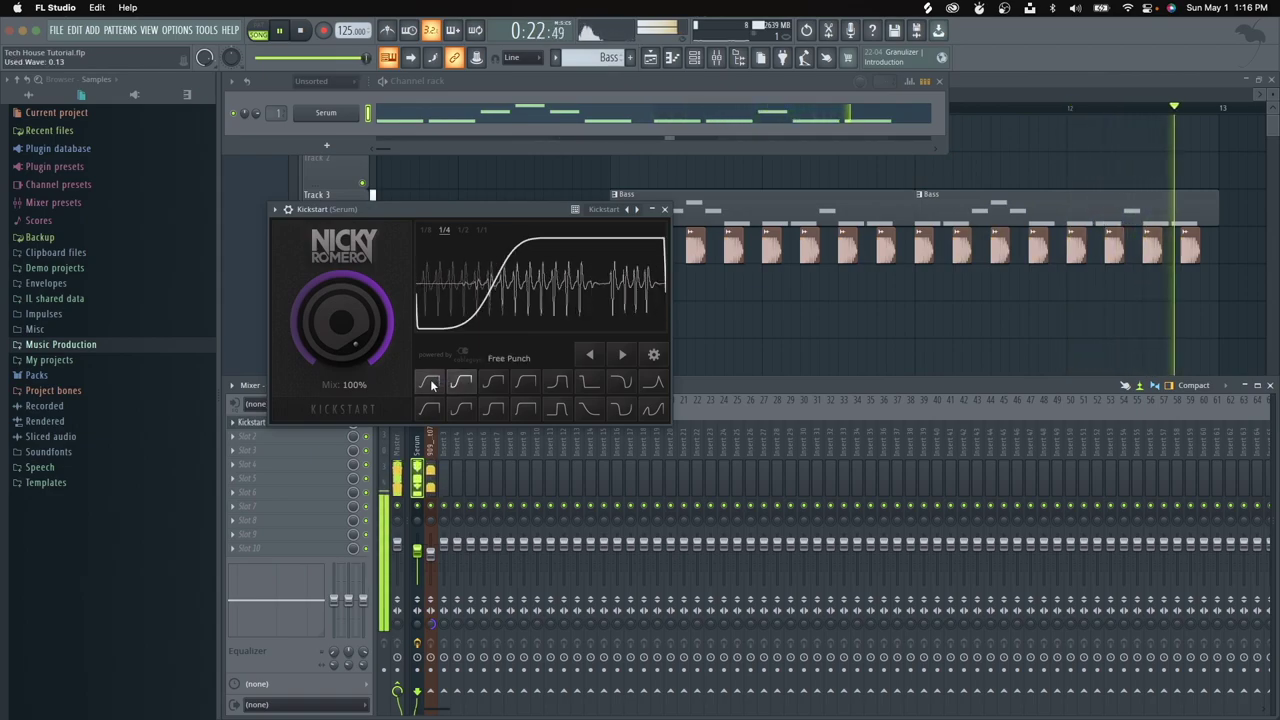
left_click(429, 382)
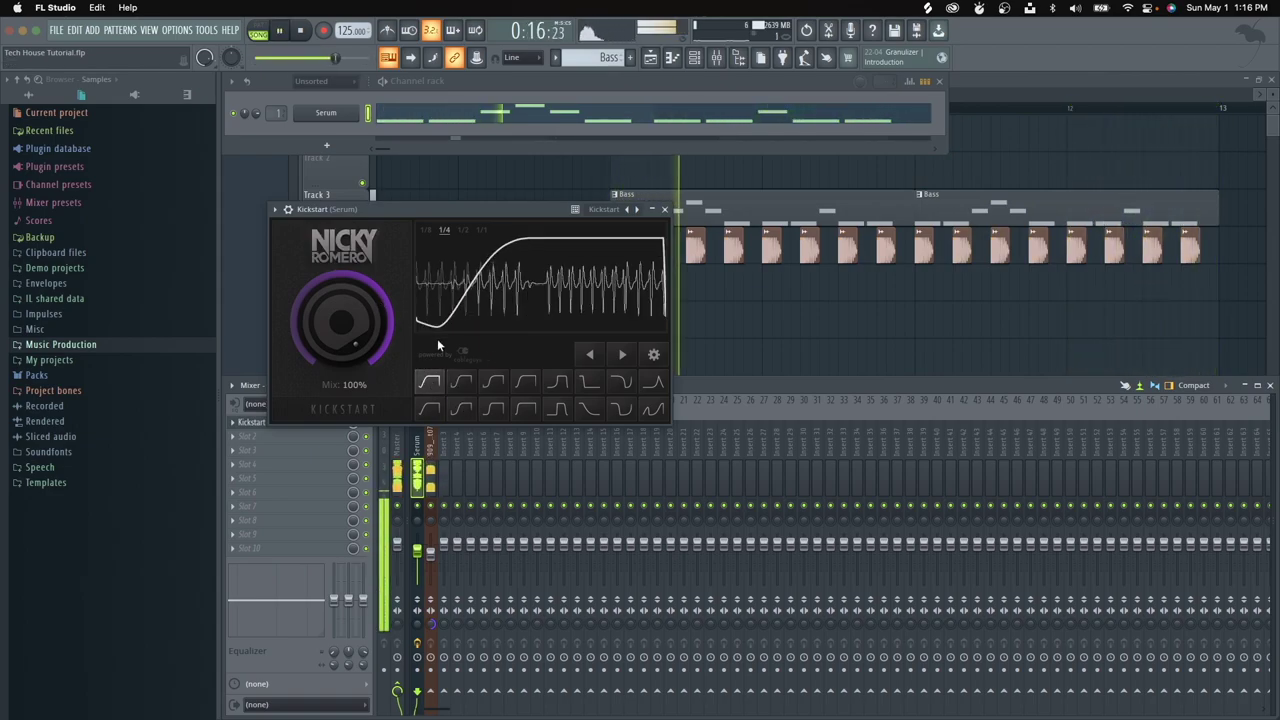
left_click(668, 212)
key("F12")
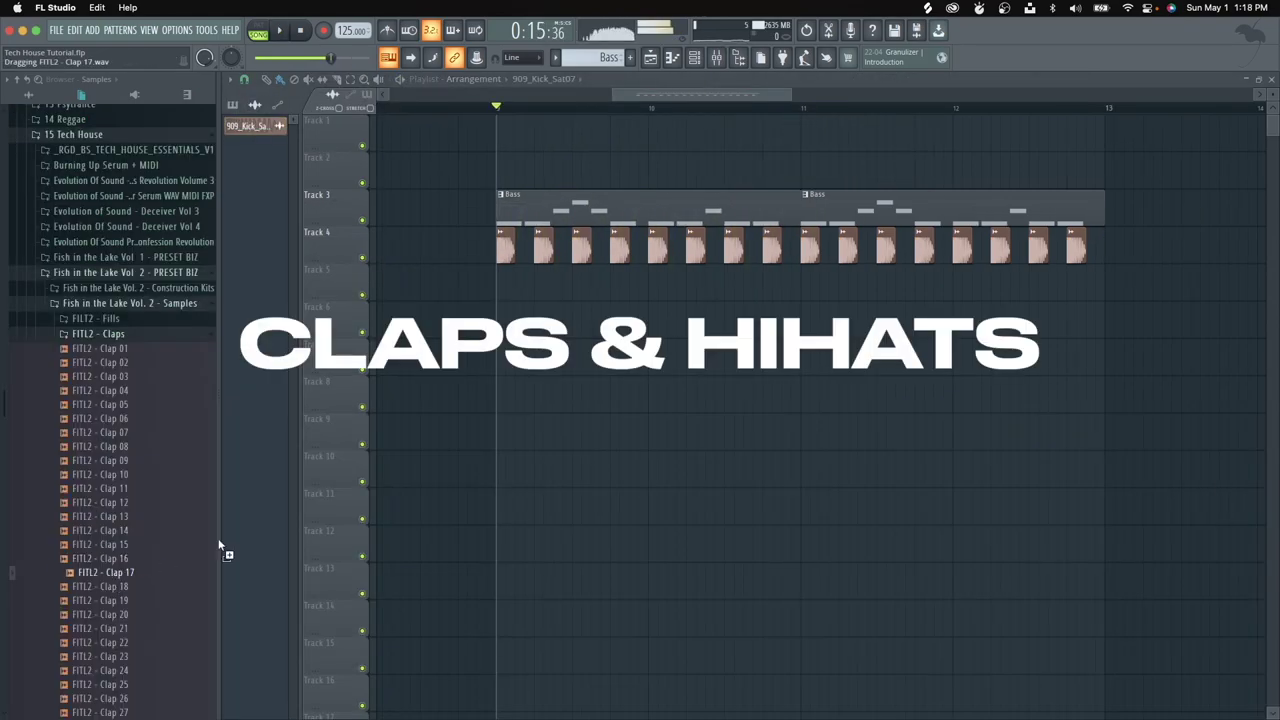
Step: Add the FITL2 - Clap 17 sample to Track 5 and repeat it under every second kick through bar 12
left_click_drag(168, 570, 533, 291)
left_click(619, 285)
left_click(695, 285)
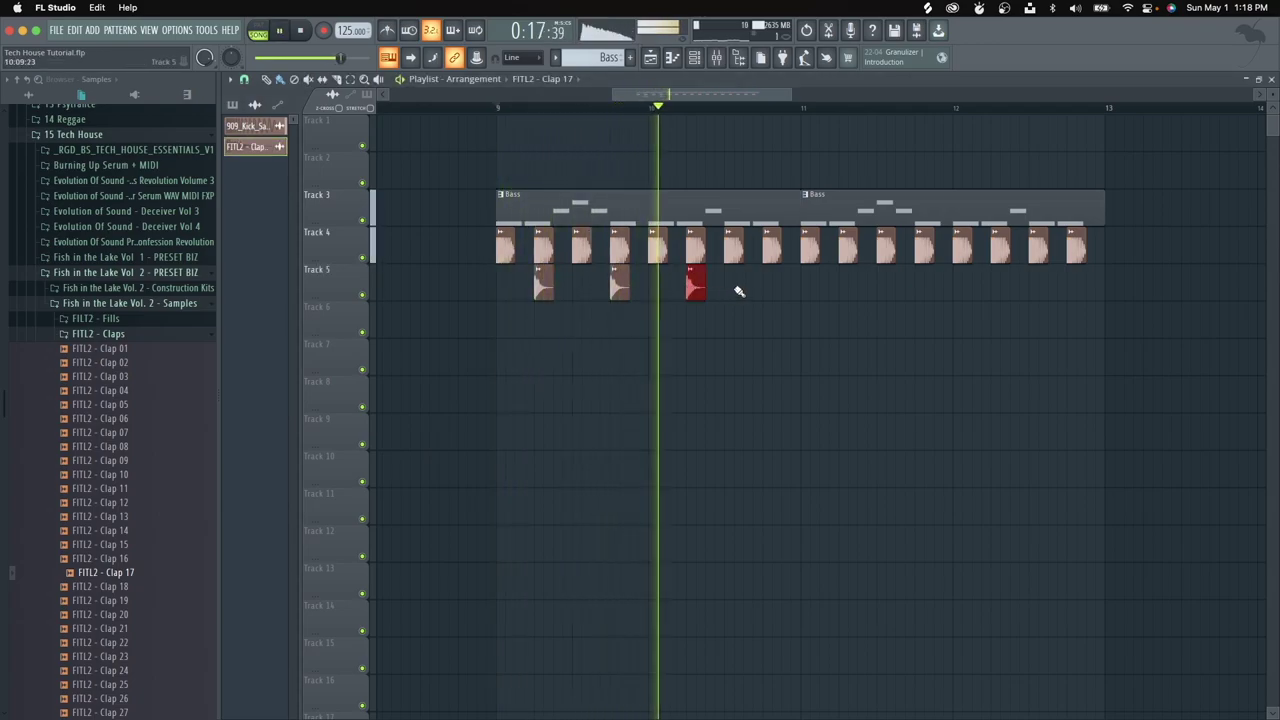
left_click(771, 285)
left_click(847, 285)
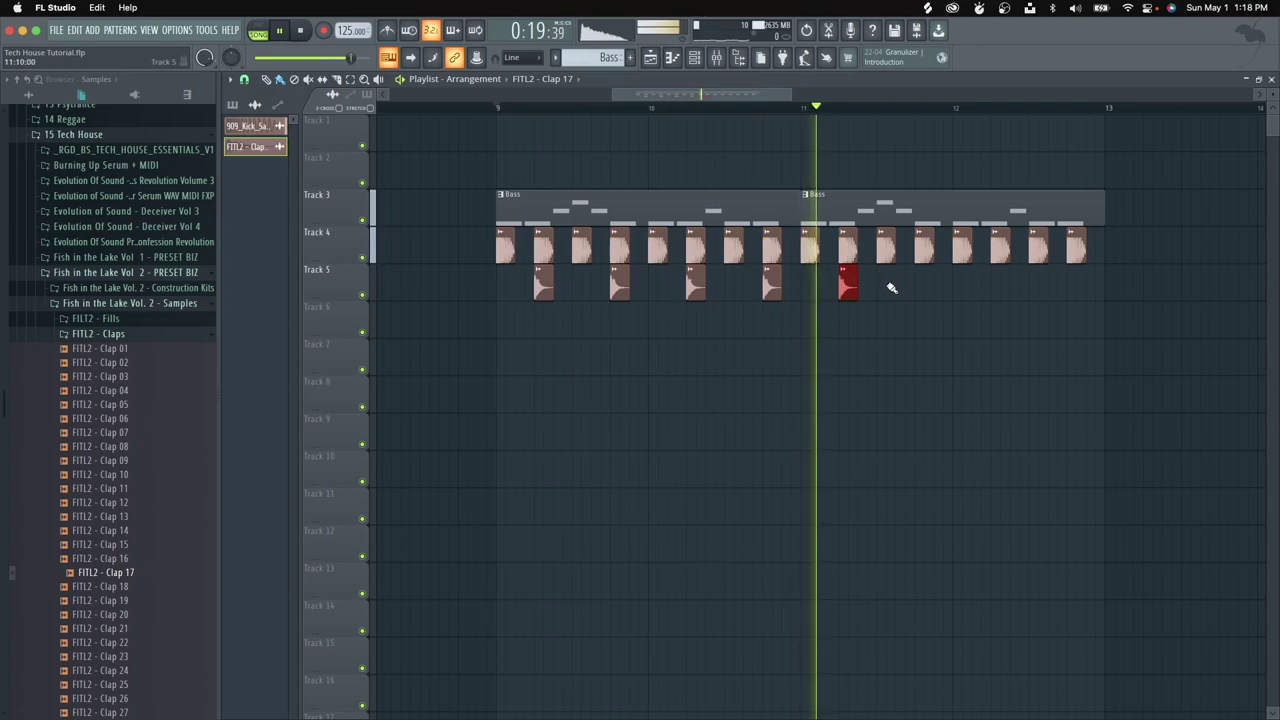
left_click(921, 289)
left_click(993, 289)
left_click(1070, 289)
key("space")
Step: Layer the FITL2 - Clap 03 sample on Track 6 beneath the Clap 17 hits
key("space")
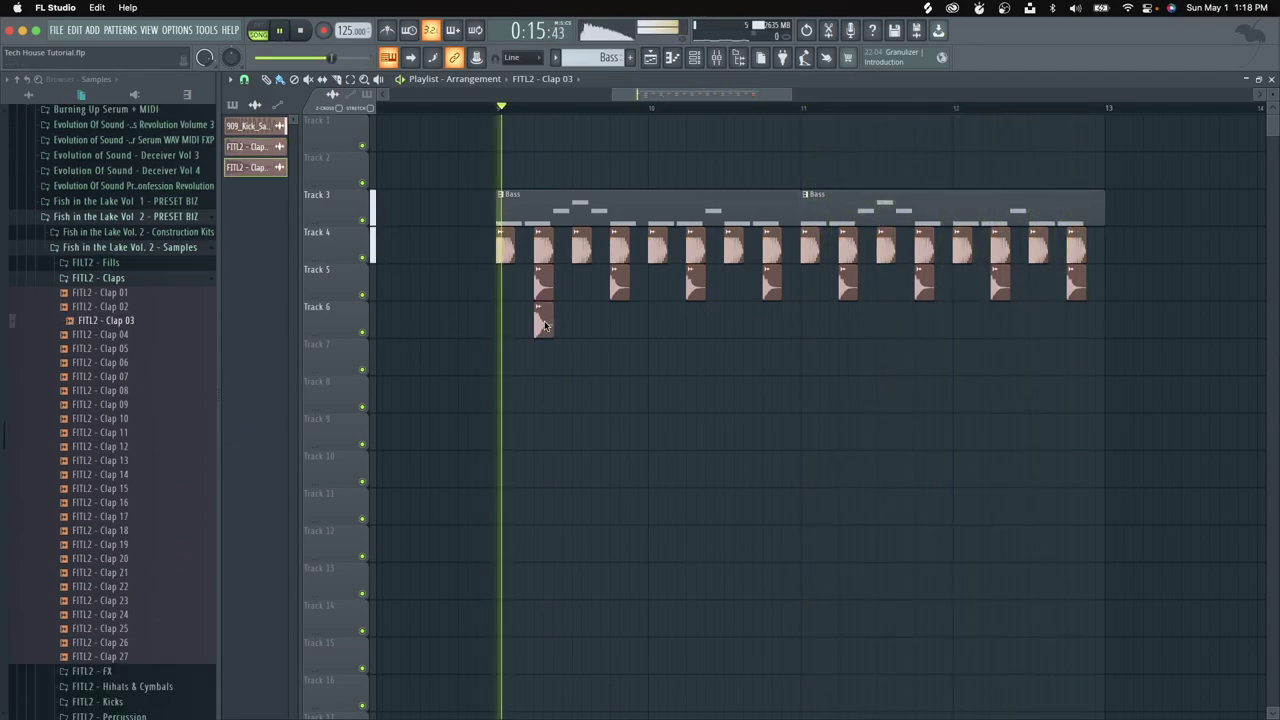
key("space")
double_click(546, 320)
left_click(659, 249)
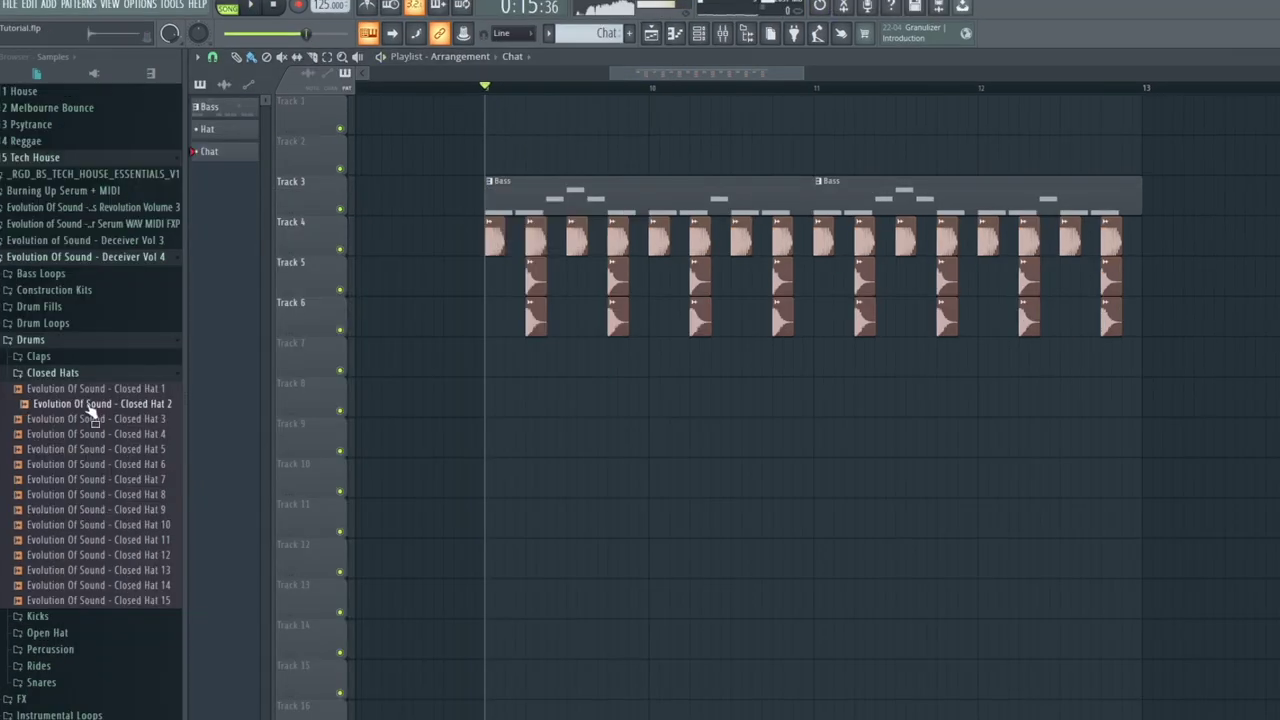
Step: Place the Evolution Of Sound - Open Hat 4 sample on Track 7, repeated on every off-beat from bar 9 to bar 13
left_click(75, 373)
left_click(87, 404)
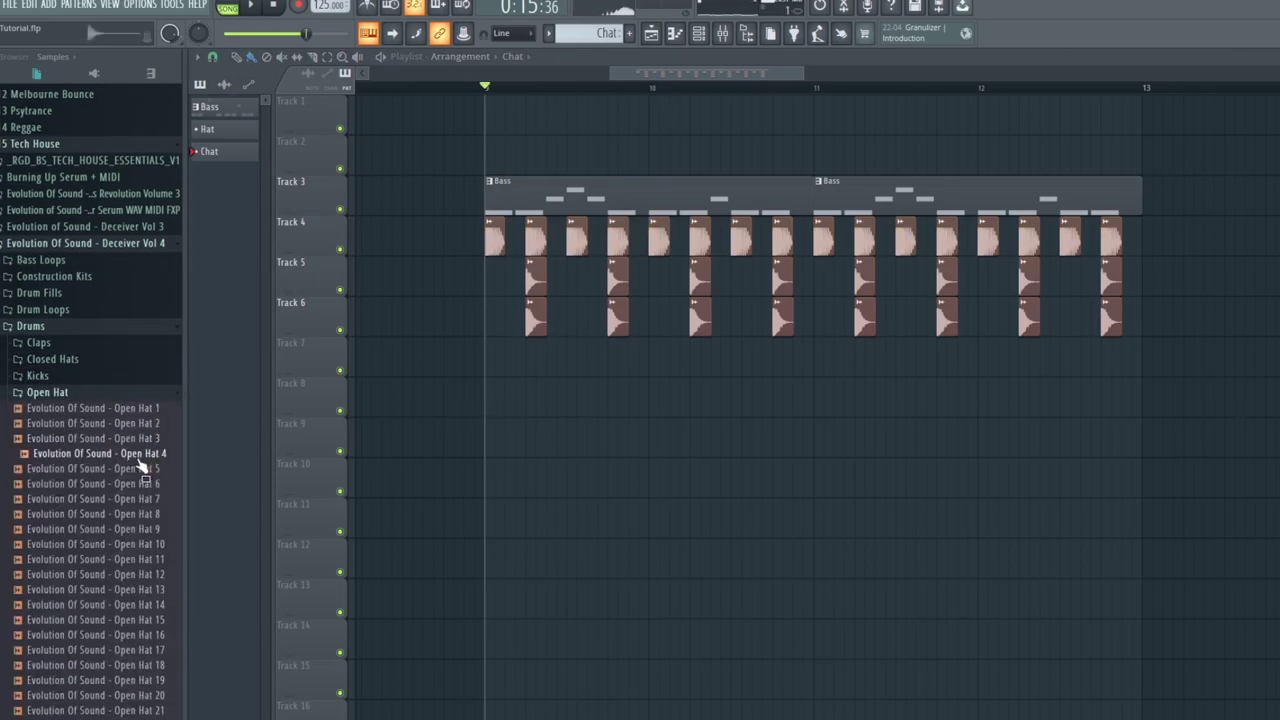
left_click_drag(465, 385, 506, 355)
key("space")
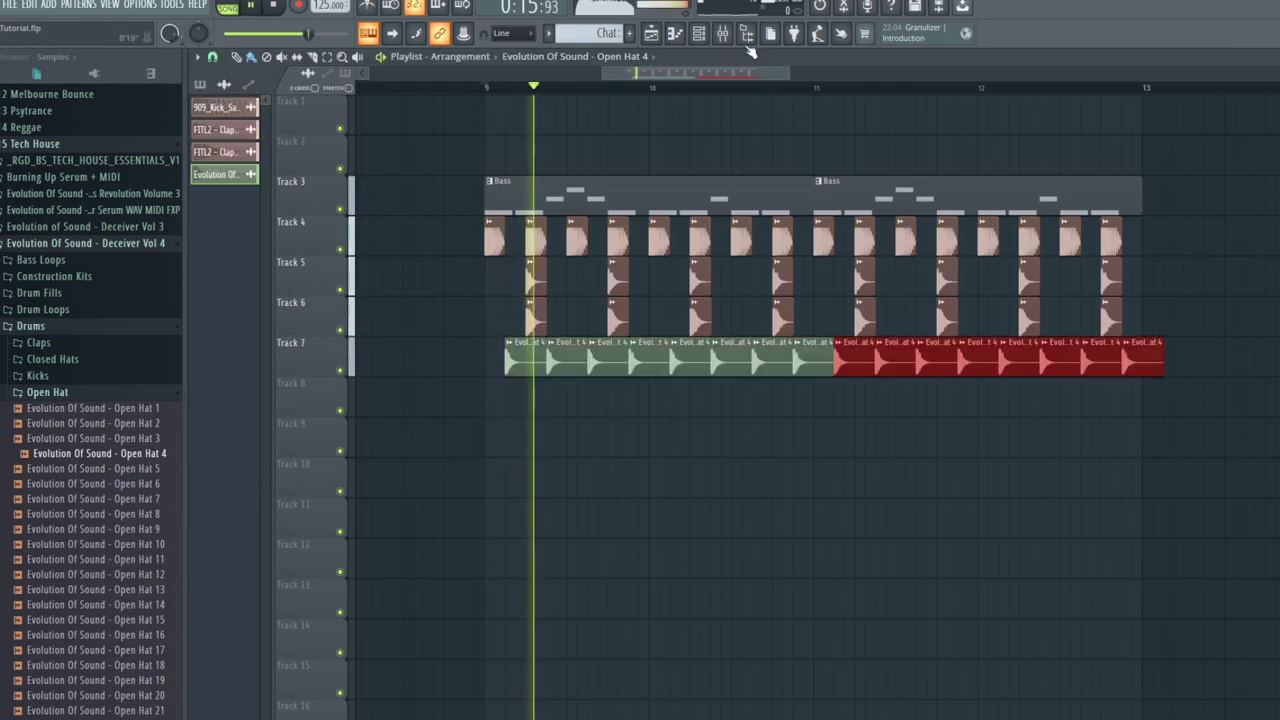
Step: Lower the Open Hat 4 mixer level to about -4.9 dB and deselect the hat clips
left_click(724, 35)
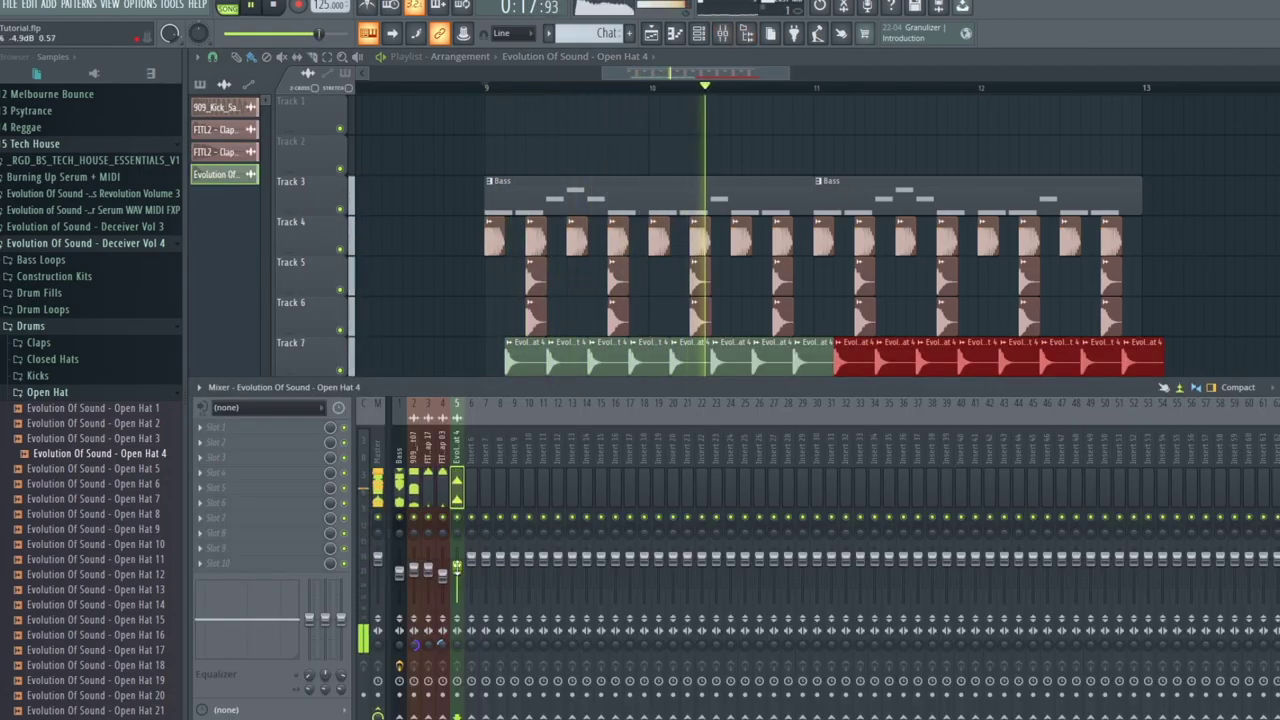
left_click(449, 306, "ctrl")
key("space")
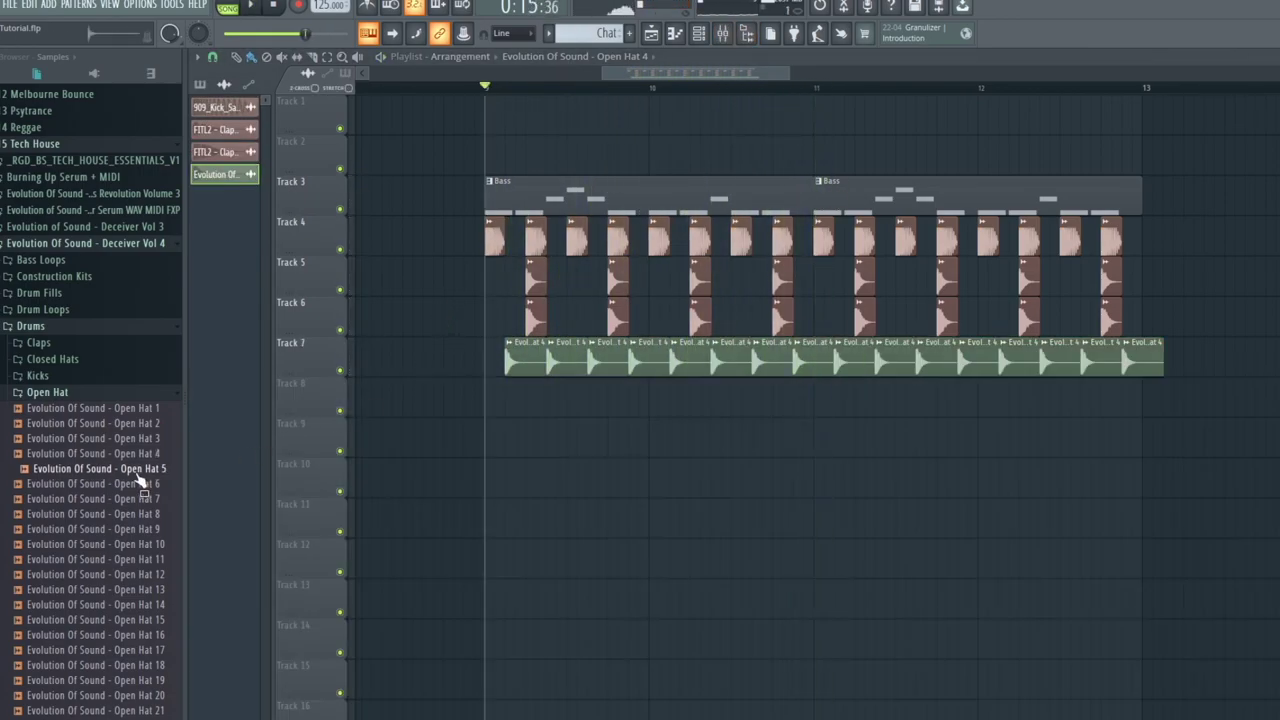
Step: Fill Track 8 with repeated Evolution Of Sound - Closed Hat 7 hits and lower that sample's mixer level
left_click(131, 397)
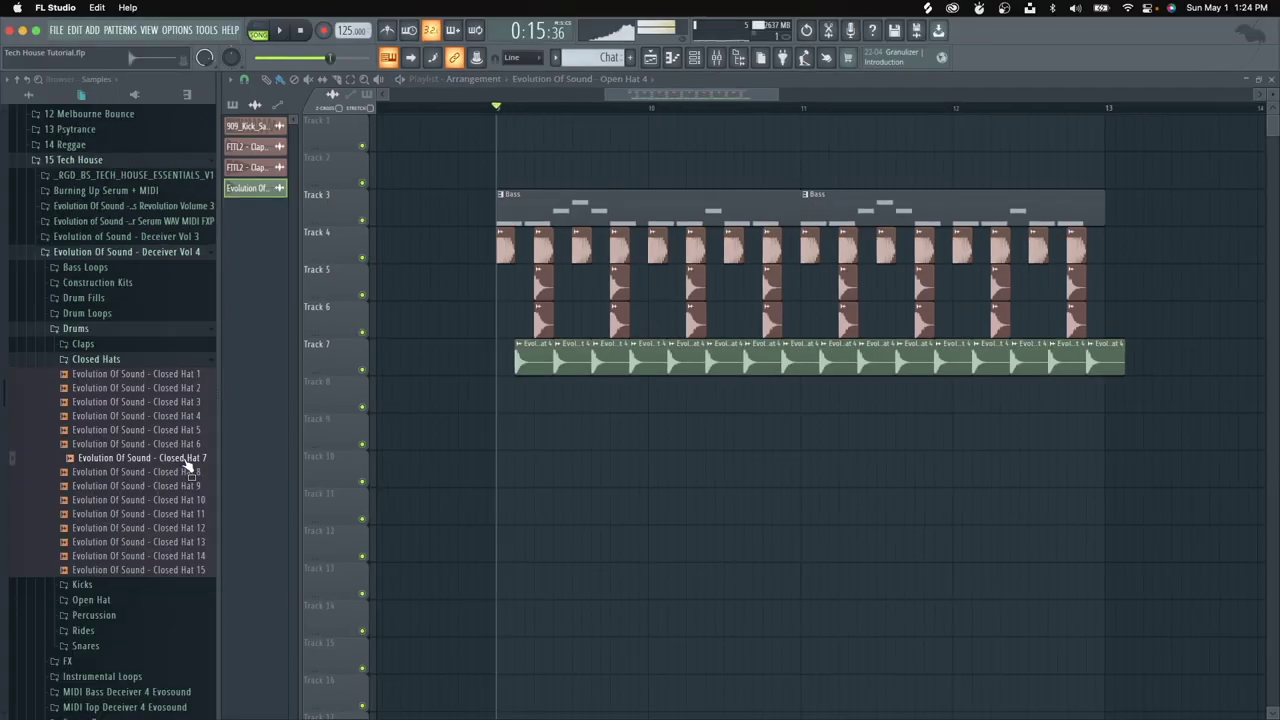
left_click_drag(530, 447, 523, 396)
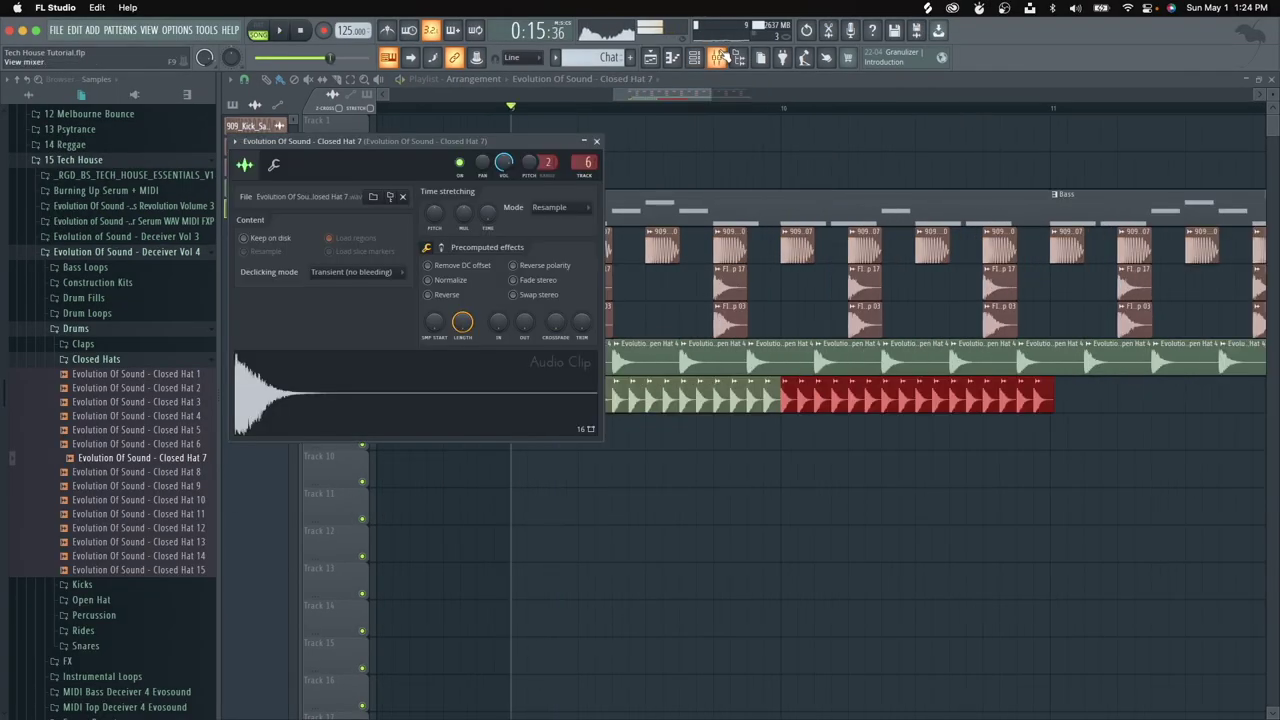
left_click(717, 58)
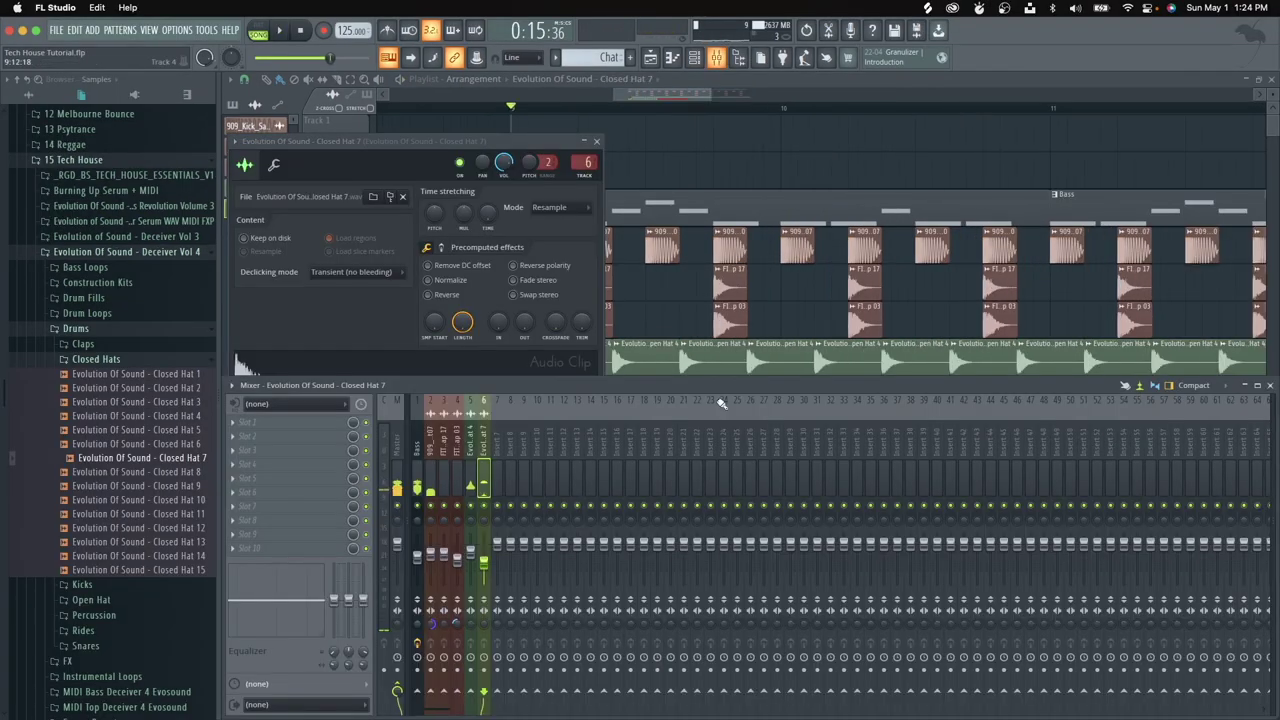
left_click(600, 145)
key("F9")
scroll(700, 320, "down", 1)
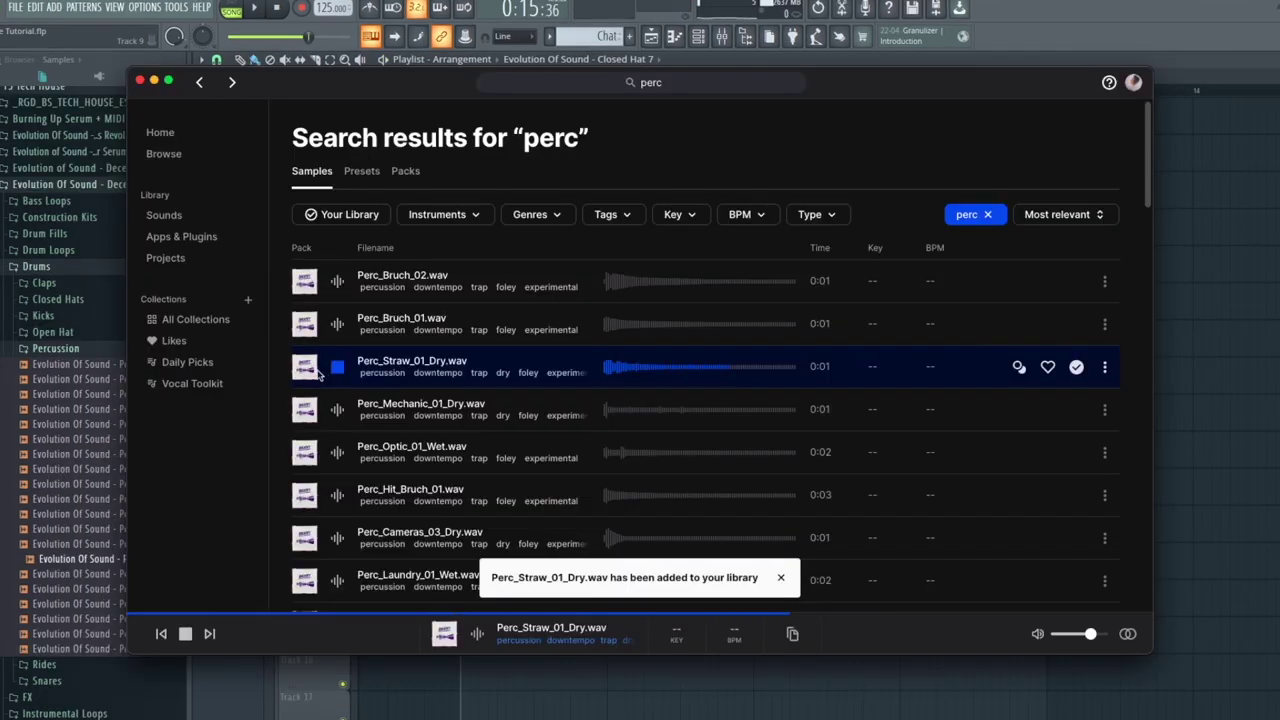
Step: Add Perc_Straw_01_Dry.wav from Splice to Track 9 in FL Studio and audition its placement against the drums
left_click_drag(320, 372, 555, 427)
scroll(480, 430, "up", 1)
key("space")
scroll(498, 418, "up", 2)
key("space")
key("space")
scroll(557, 440, "up", 1)
key("space")
key("space")
Step: Route the Evolution Of Sound - Snare 9 clip to mixer track 8 and close its channel settings
double_click(570, 429)
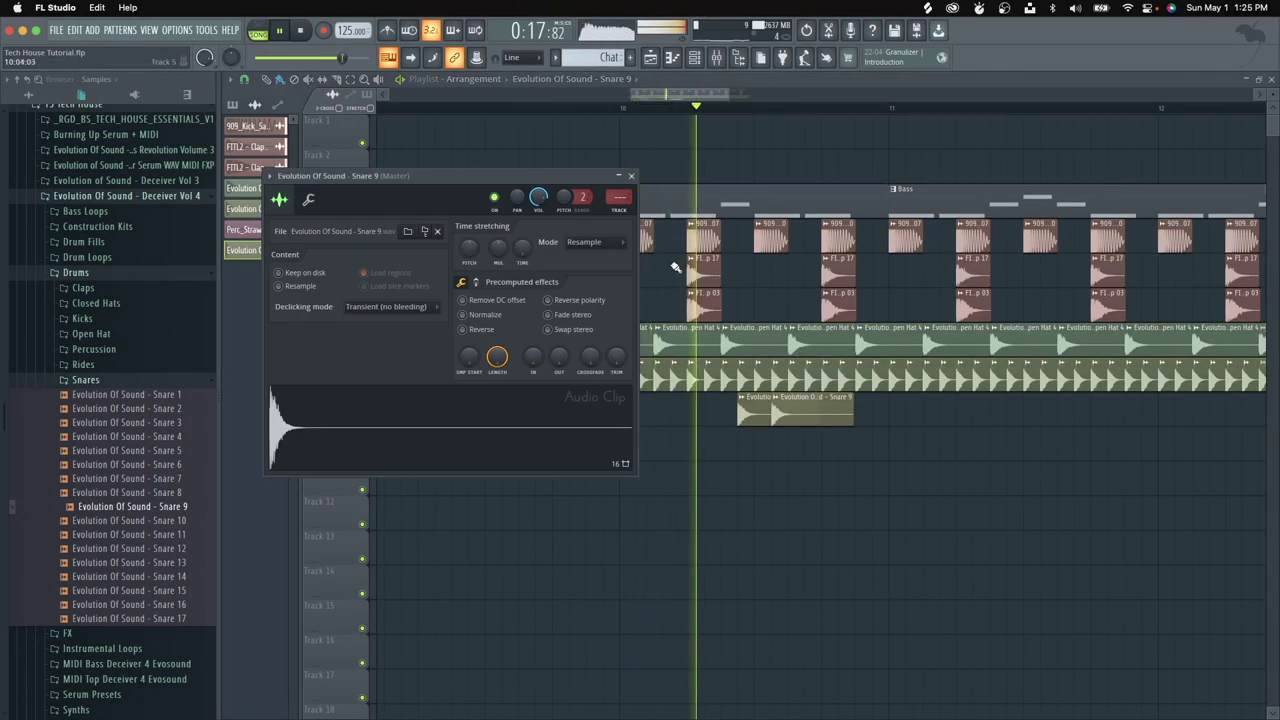
key("ctrl+l")
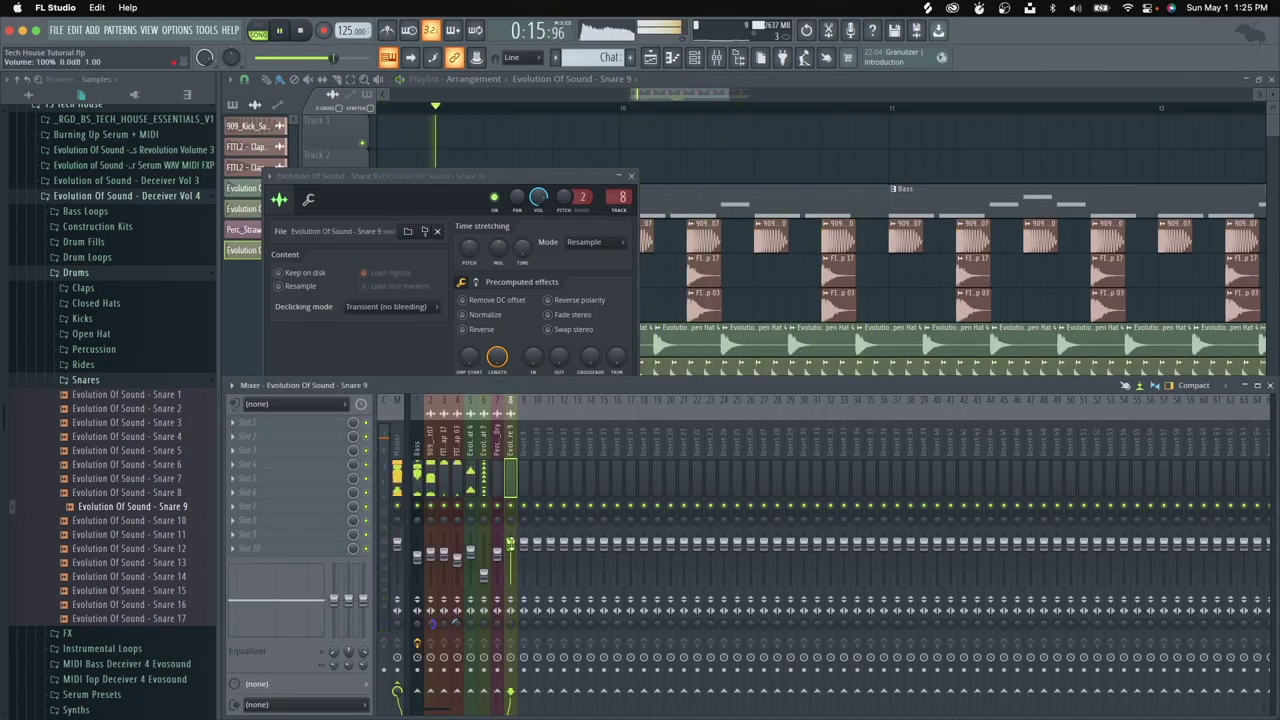
left_click(632, 177)
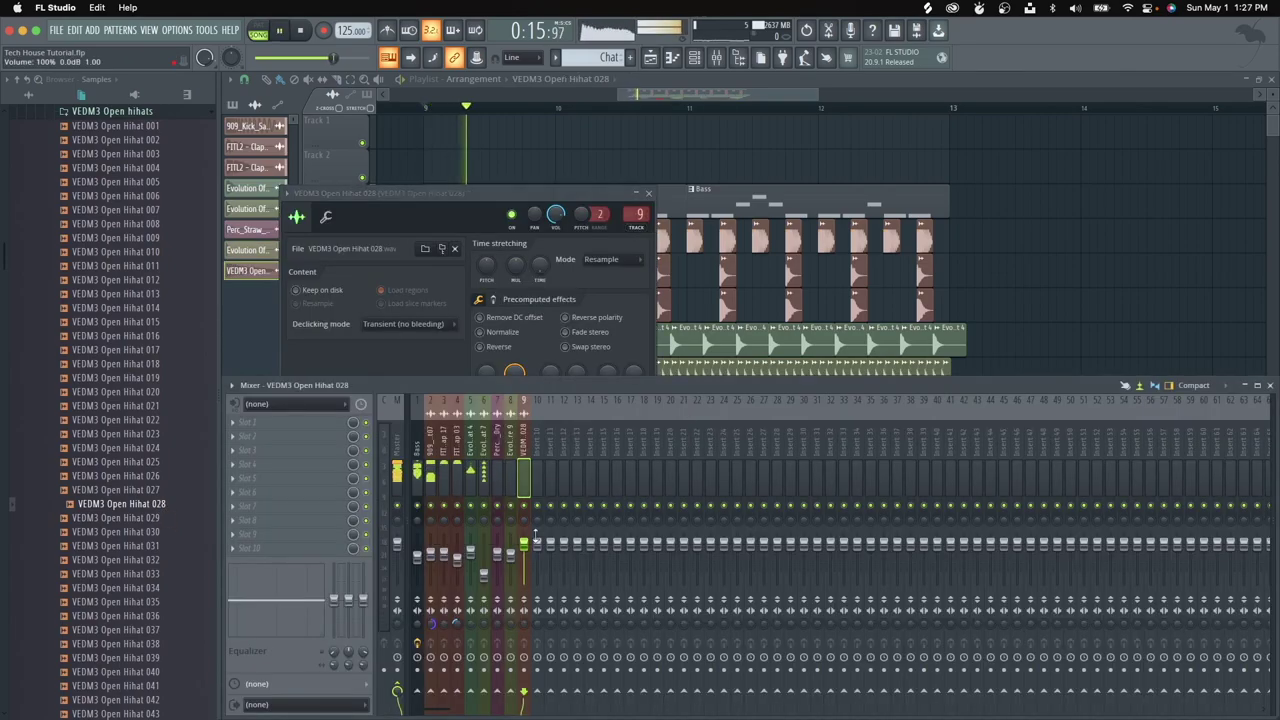
Step: Adjust the pan and fade-out of the VEDM3 Open Hihat 028 clip and lower its mixer level
left_click(527, 248)
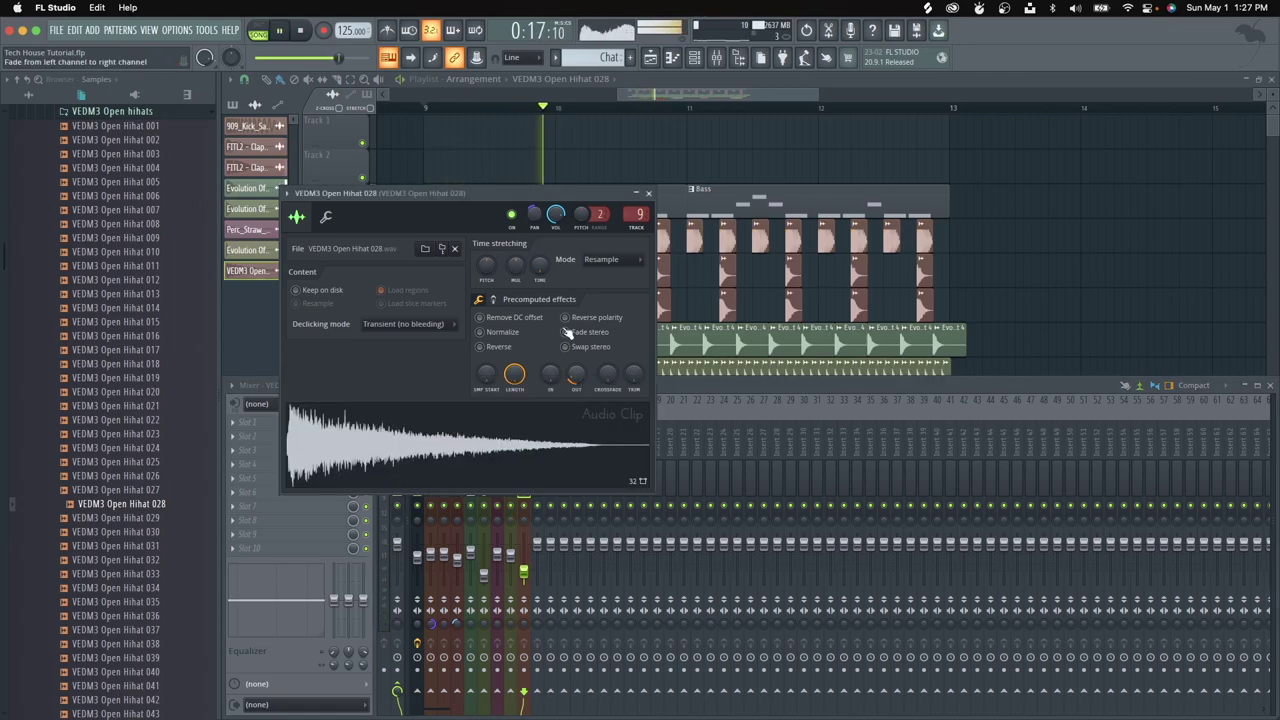
left_click(648, 193)
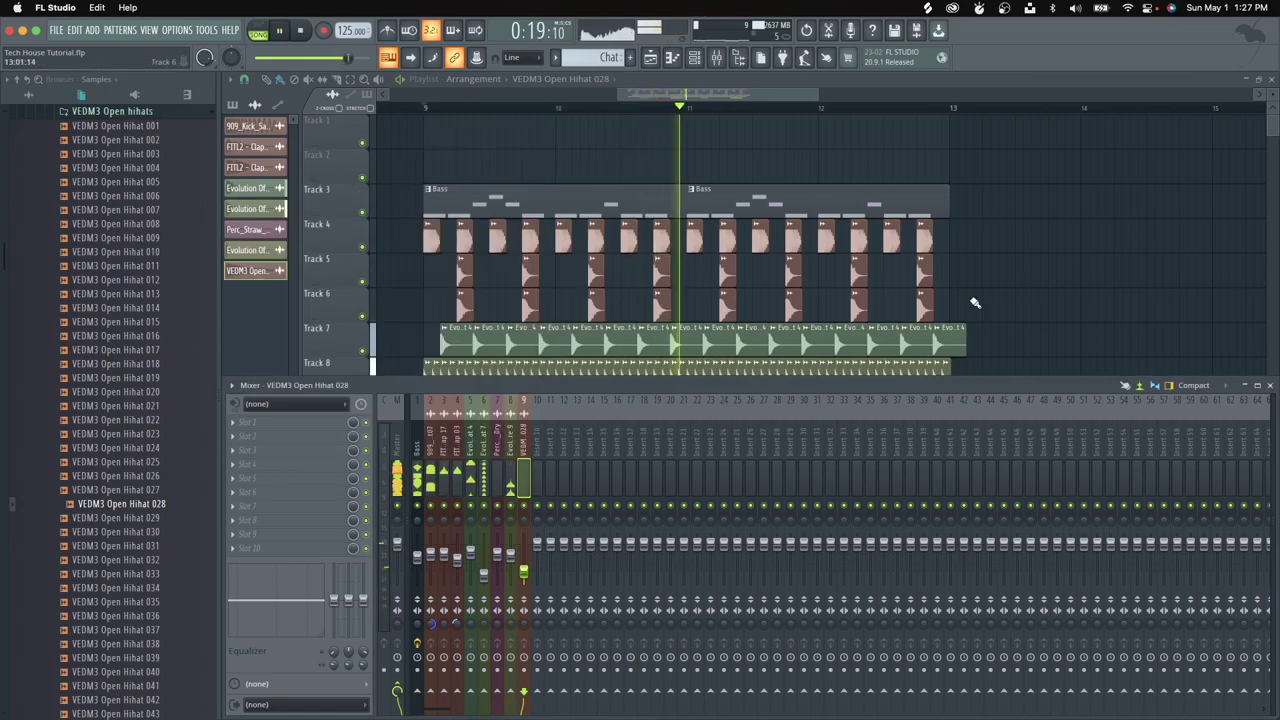
key("F9")
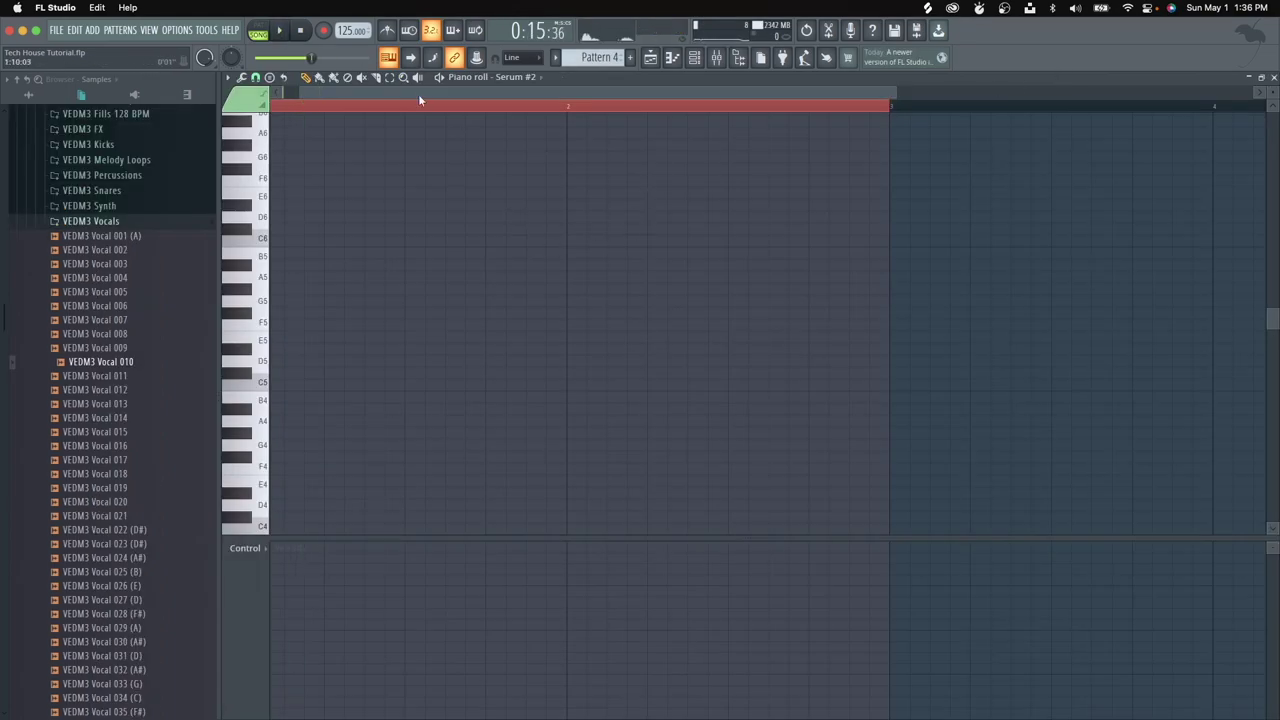
Step: Draw short notes for Serum #2 in Pattern 4: E5 in bar 1, and G5 followed by E5 late in bar 2
key("space")
left_click(419, 338)
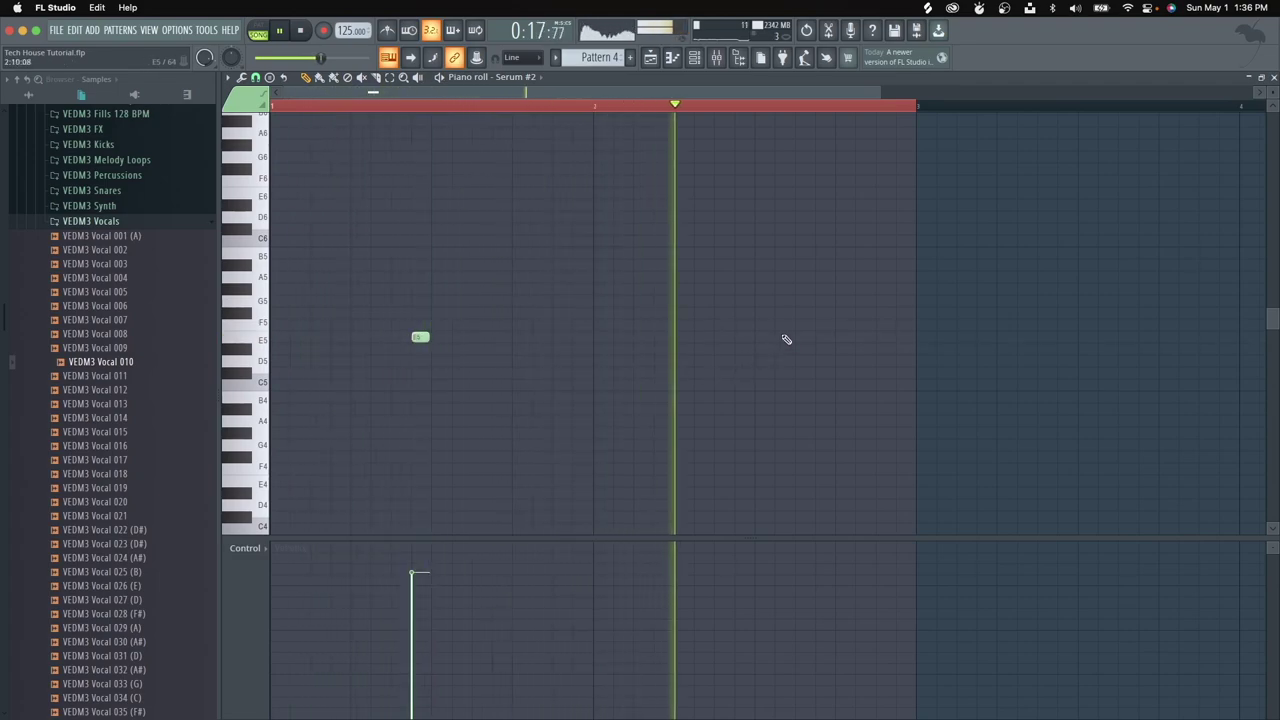
left_click(820, 301)
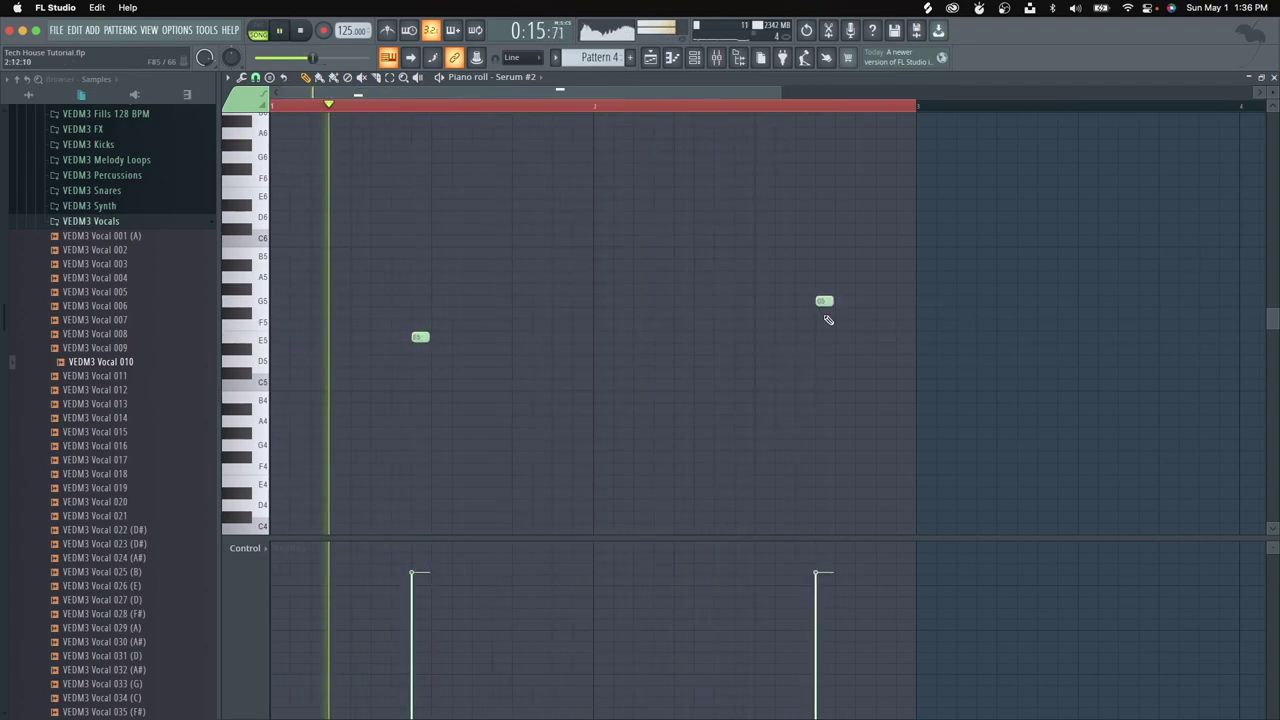
left_click(884, 337)
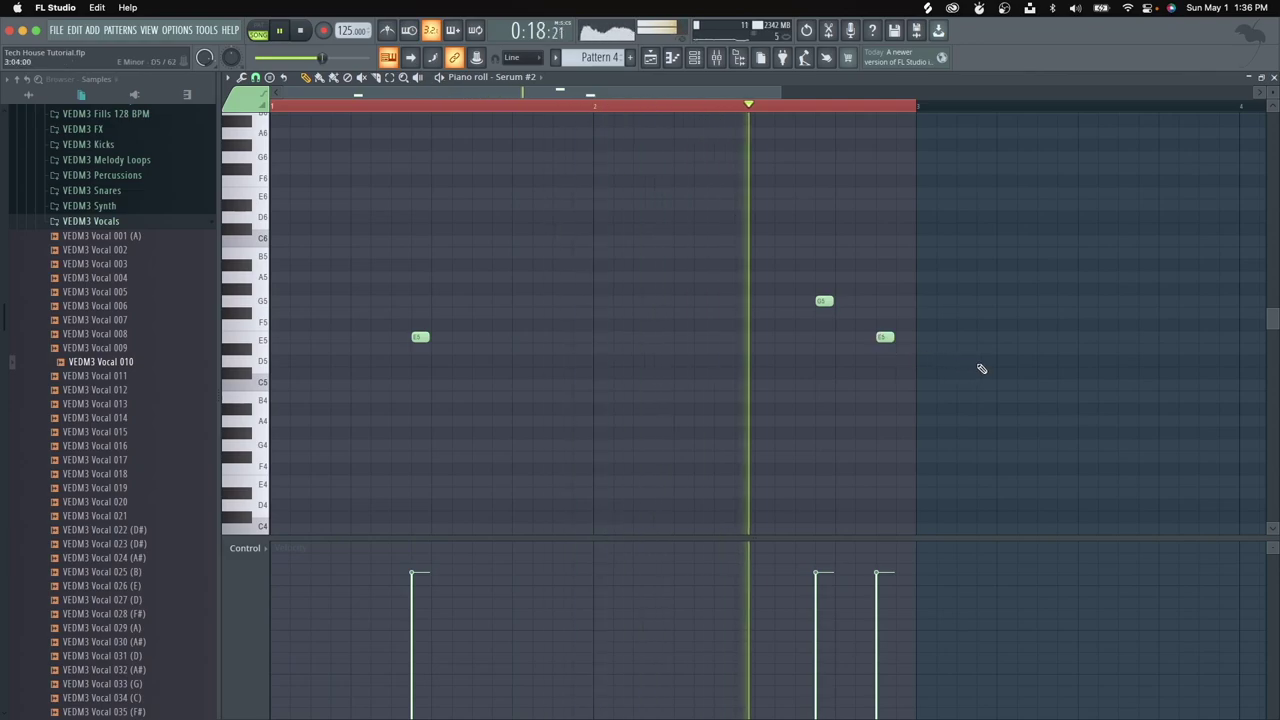
Step: Raise the last note of the Serum #2 pattern to F#5 and listen to the change
key("space")
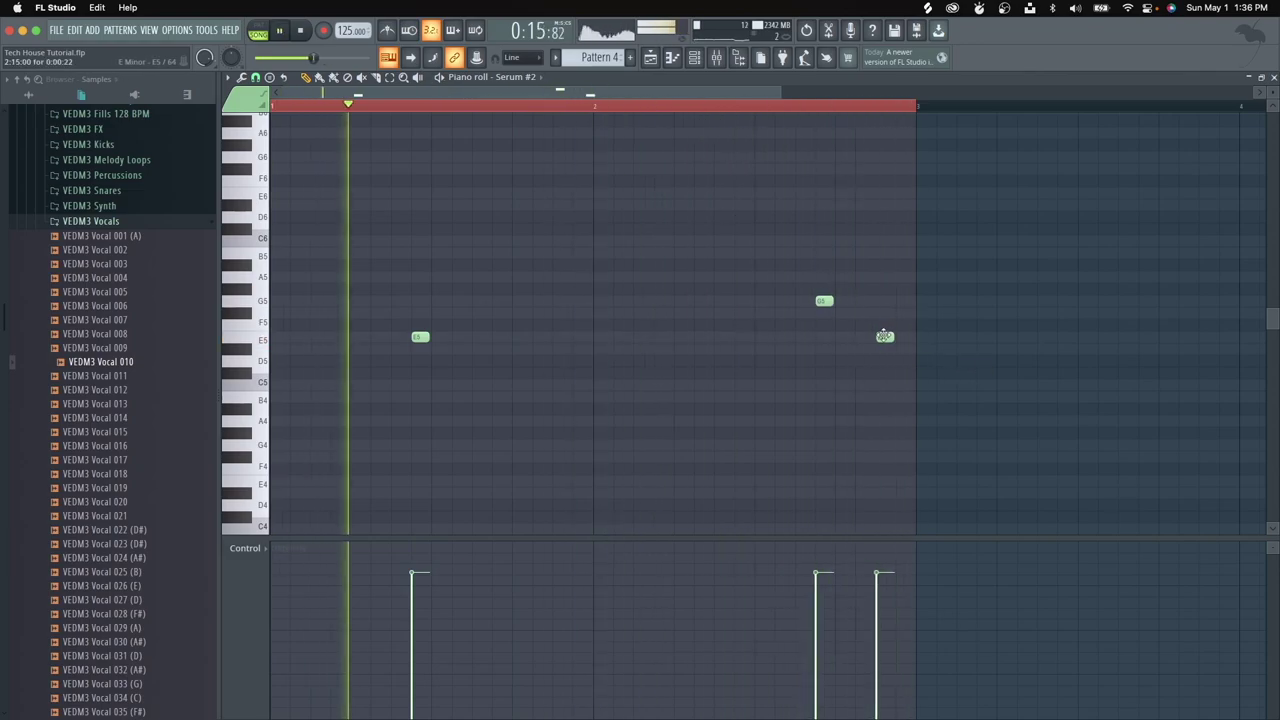
left_click_drag(885, 336, 885, 313)
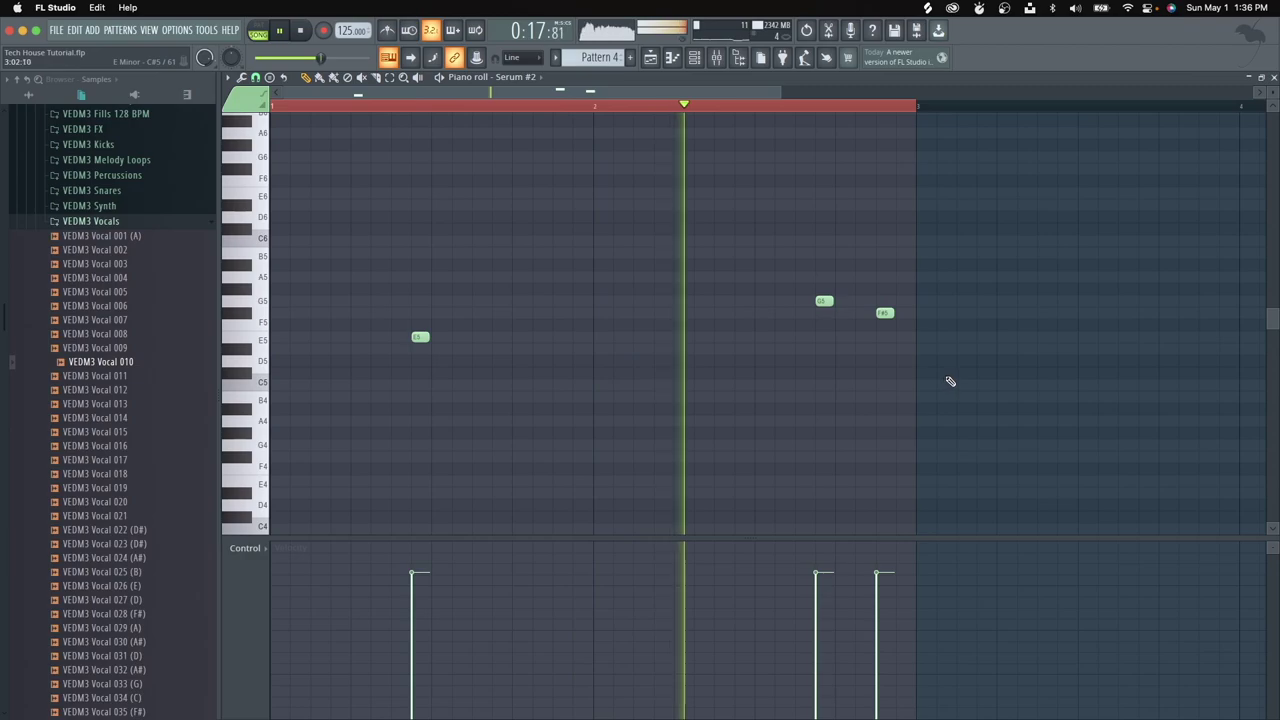
key("space")
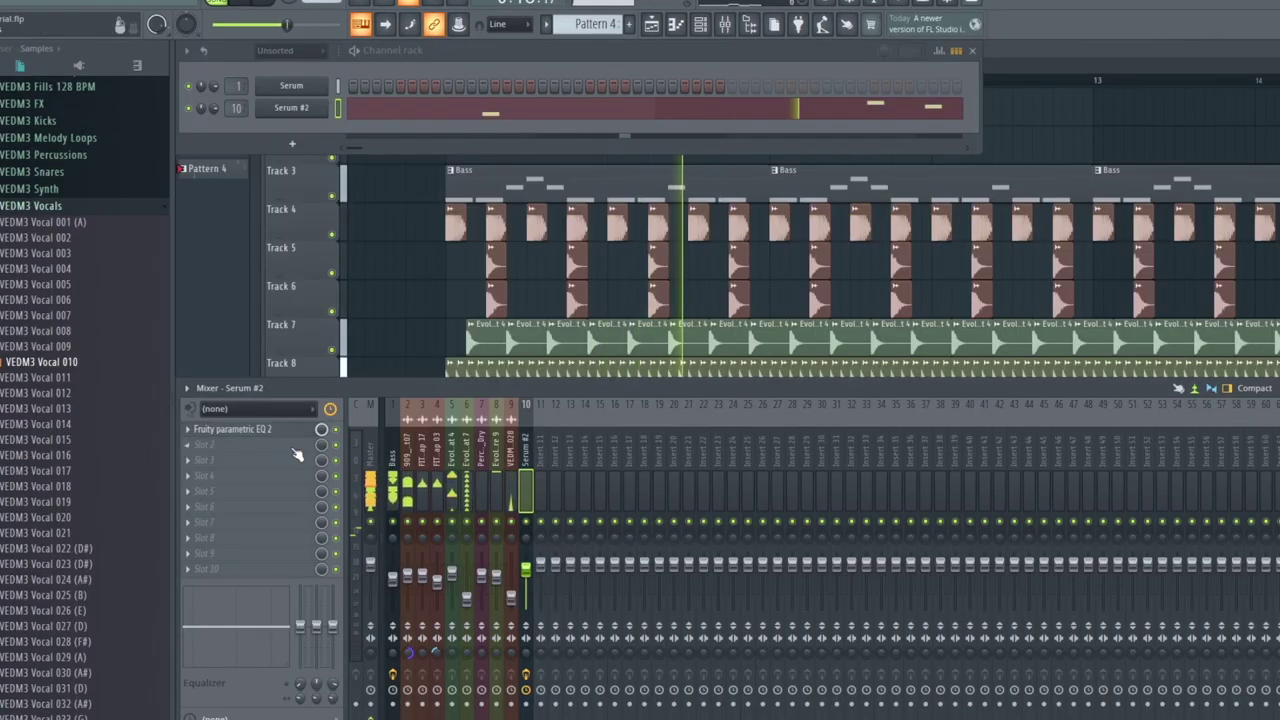
Step: Add Fruity Reeverb 2 to the second effect slot of the Serum #2 mixer track and adjust its damping
left_click(297, 452)
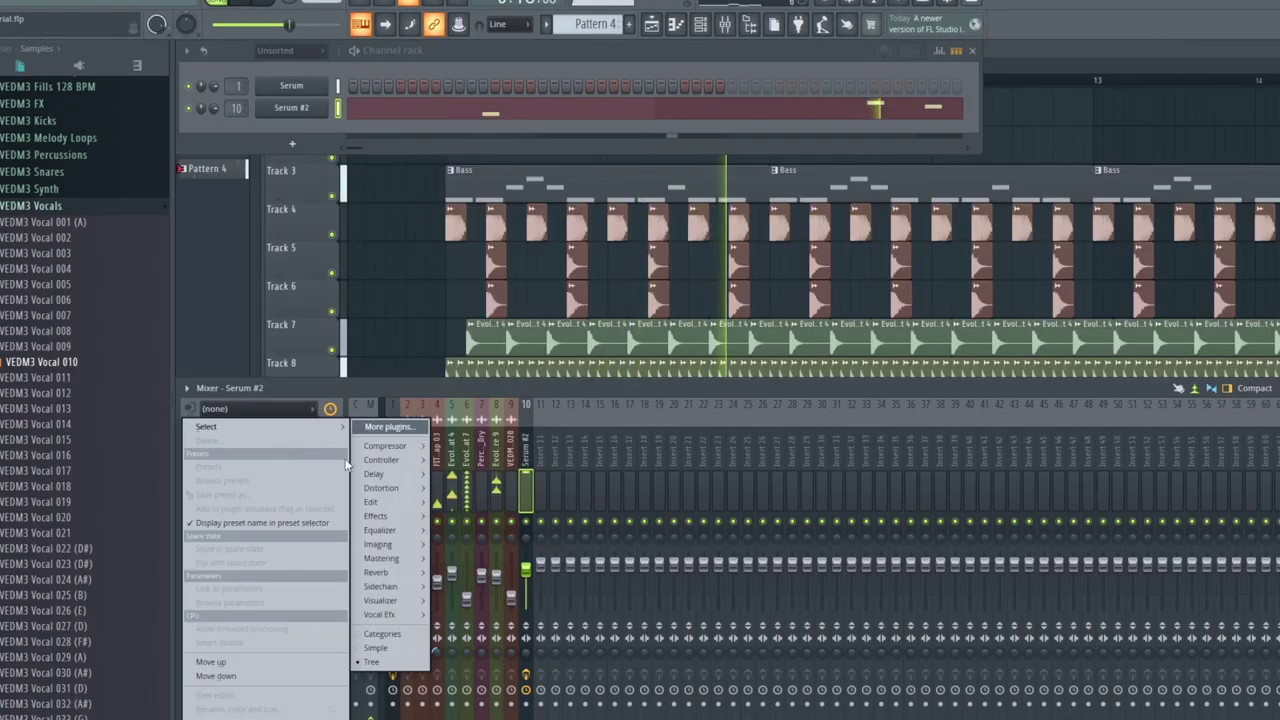
left_click(478, 600)
key("space")
key("space")
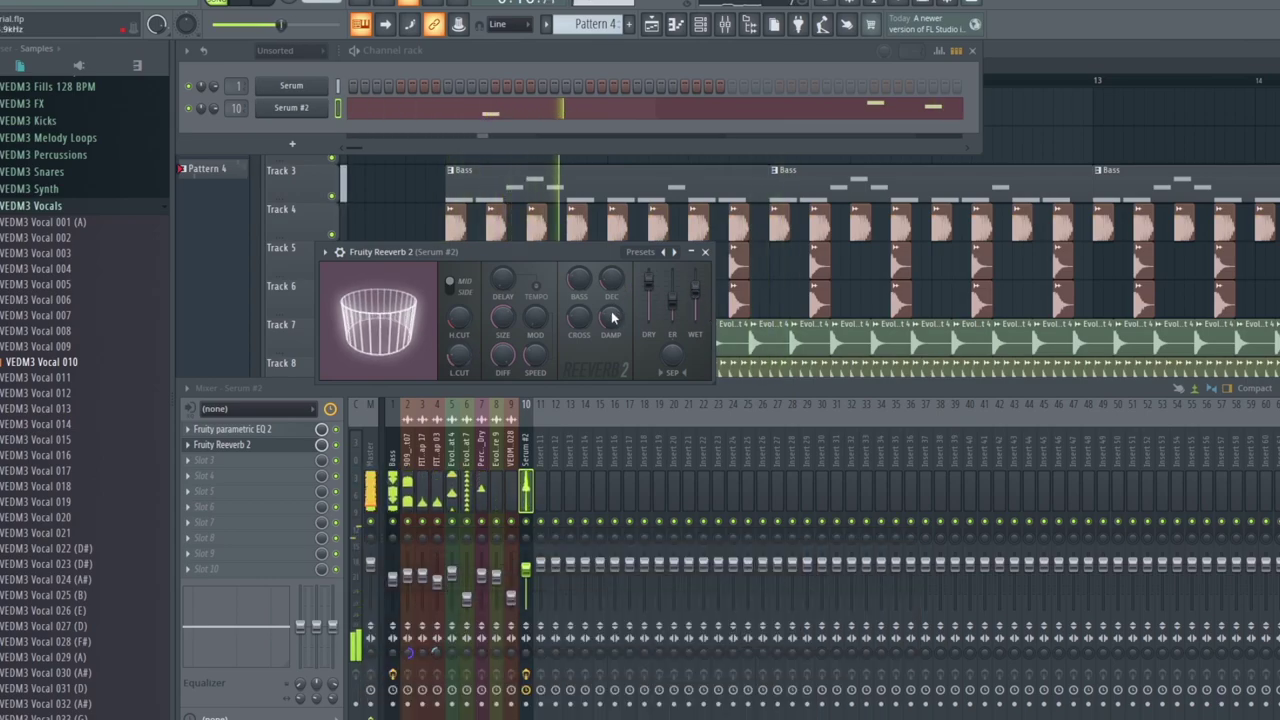
left_click(566, 549)
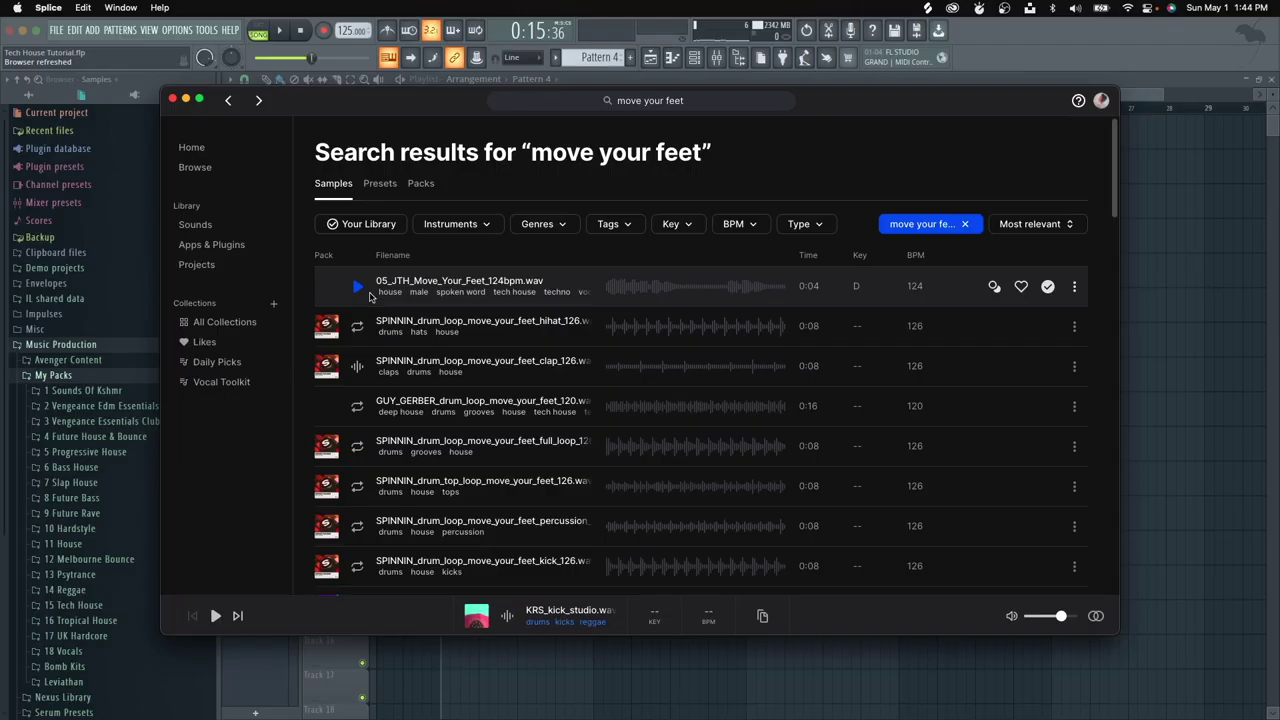
Step: Add the 05_JTH_Move_Your_Feet_124bpm vocal from Splice to Track 8 in FL Studio, spanning bars 7 to 9
left_click(358, 287)
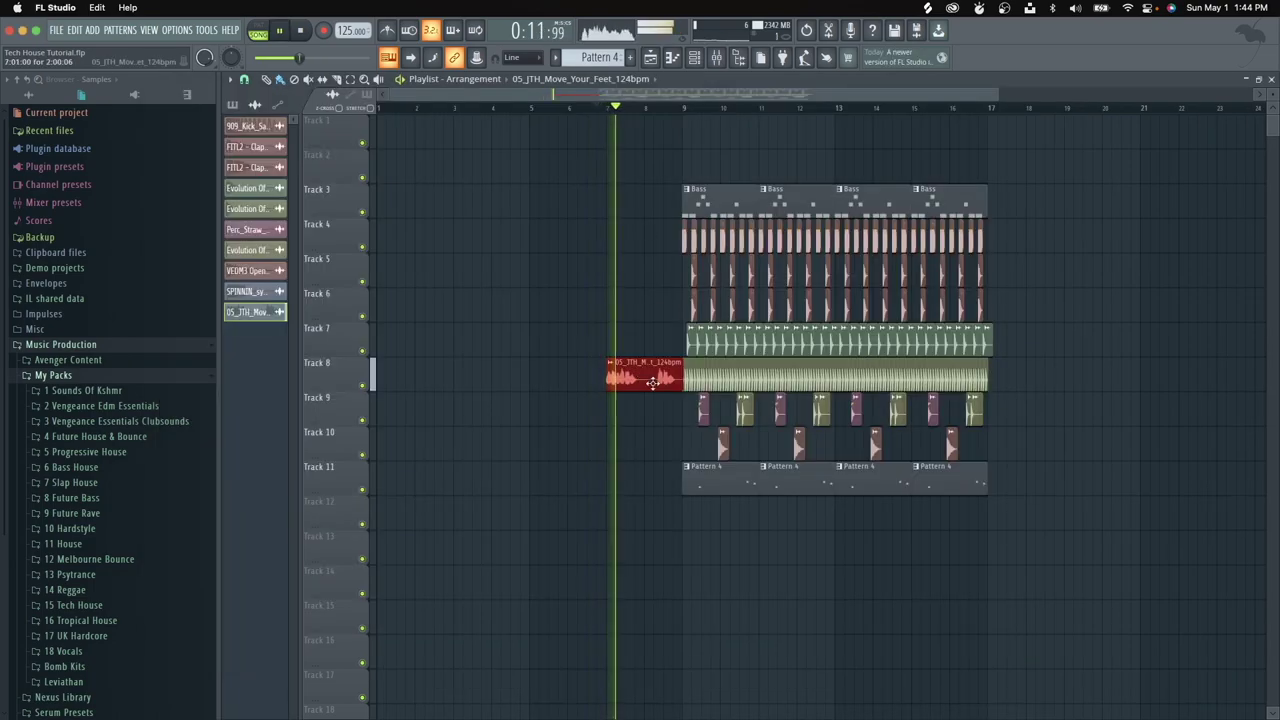
scroll(652, 436, "up", 2)
scroll(665, 437, "up", 5)
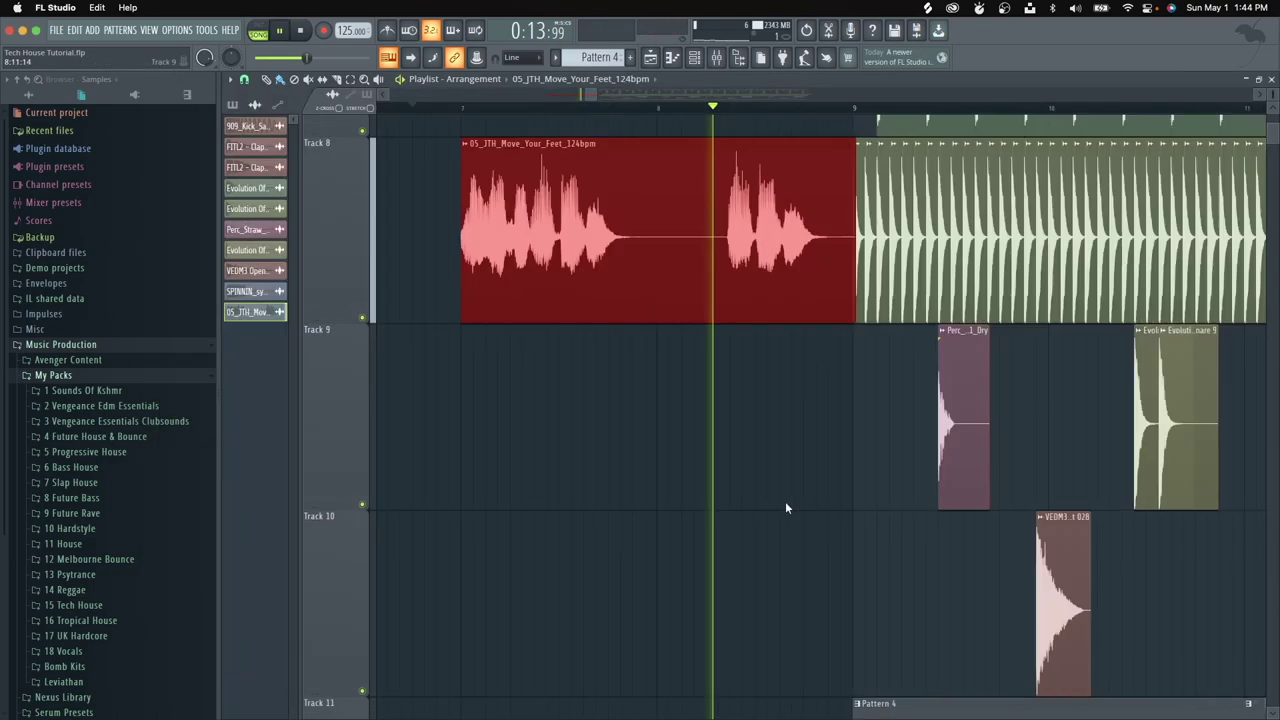
scroll(680, 430, "down", 6)
scroll(735, 405, "up", 1)
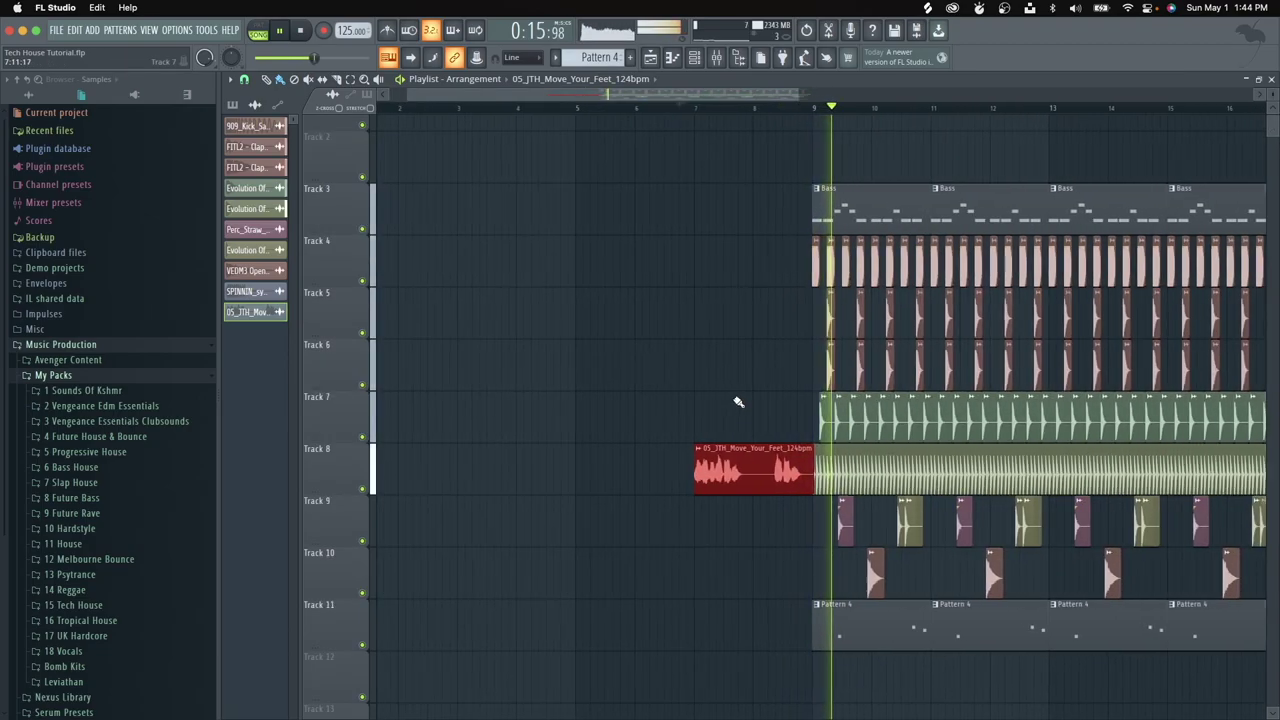
scroll(742, 402, "down", 3)
scroll(578, 469, "up", 4)
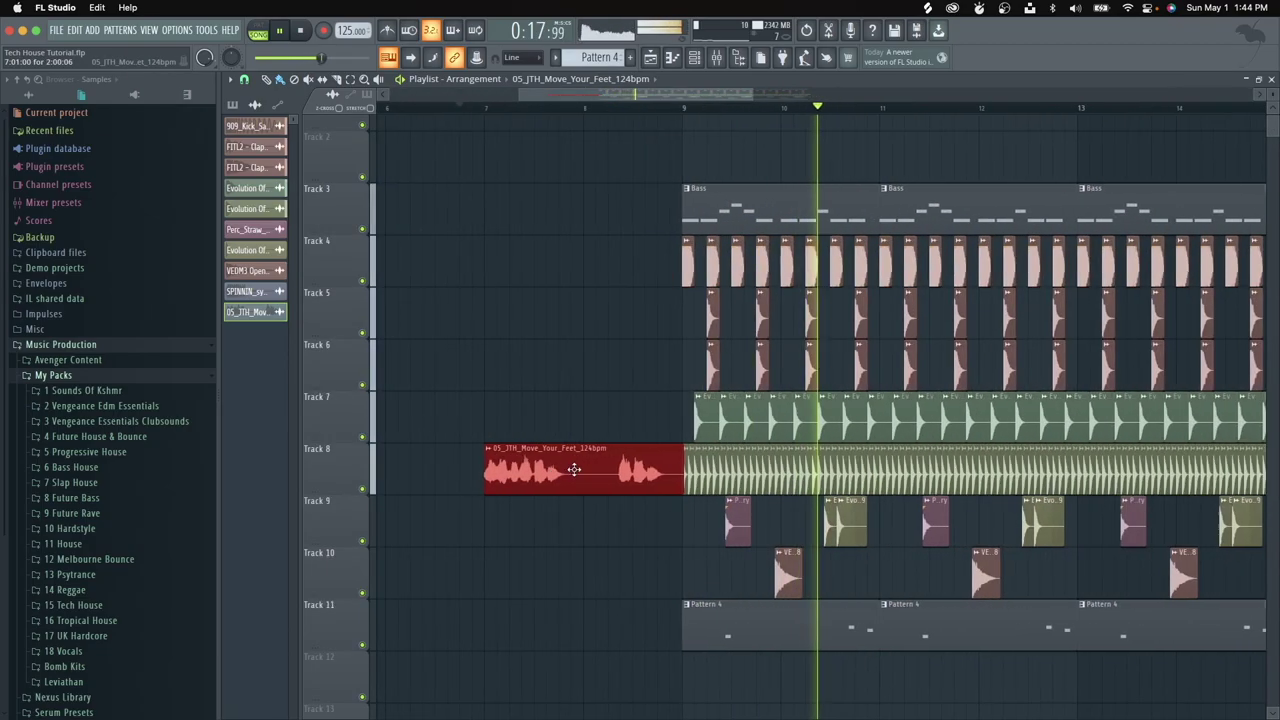
scroll(578, 469, "down", 3)
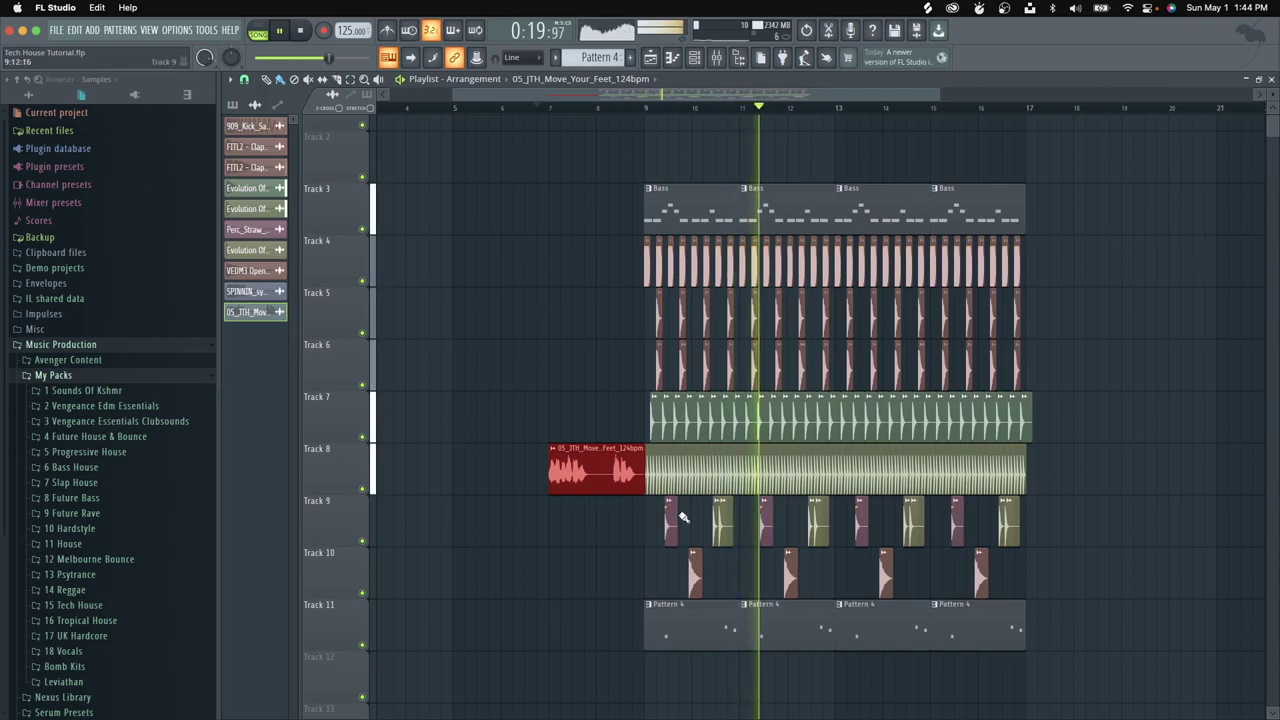
scroll(792, 456, "down", 5)
Step: Close the Serum #3 synth window and place Pattern 6 on Track 13 at bar 17
left_click(747, 422)
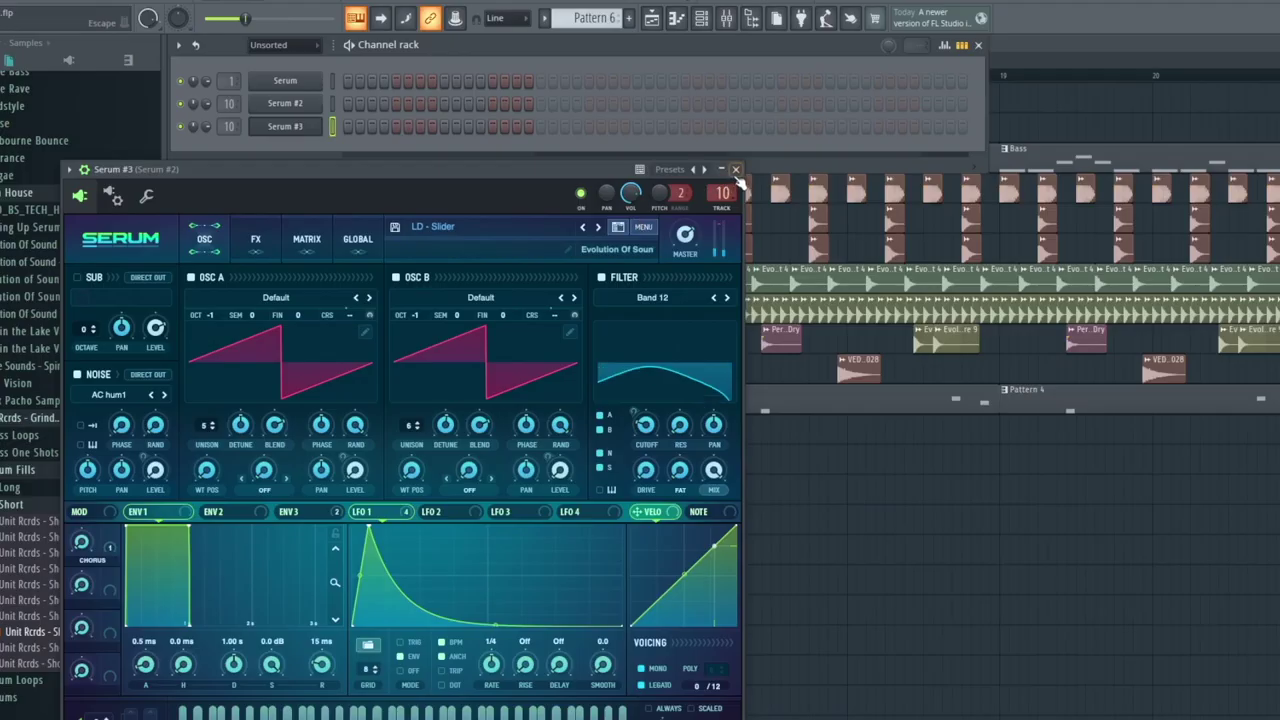
left_click(736, 171)
left_click(693, 455)
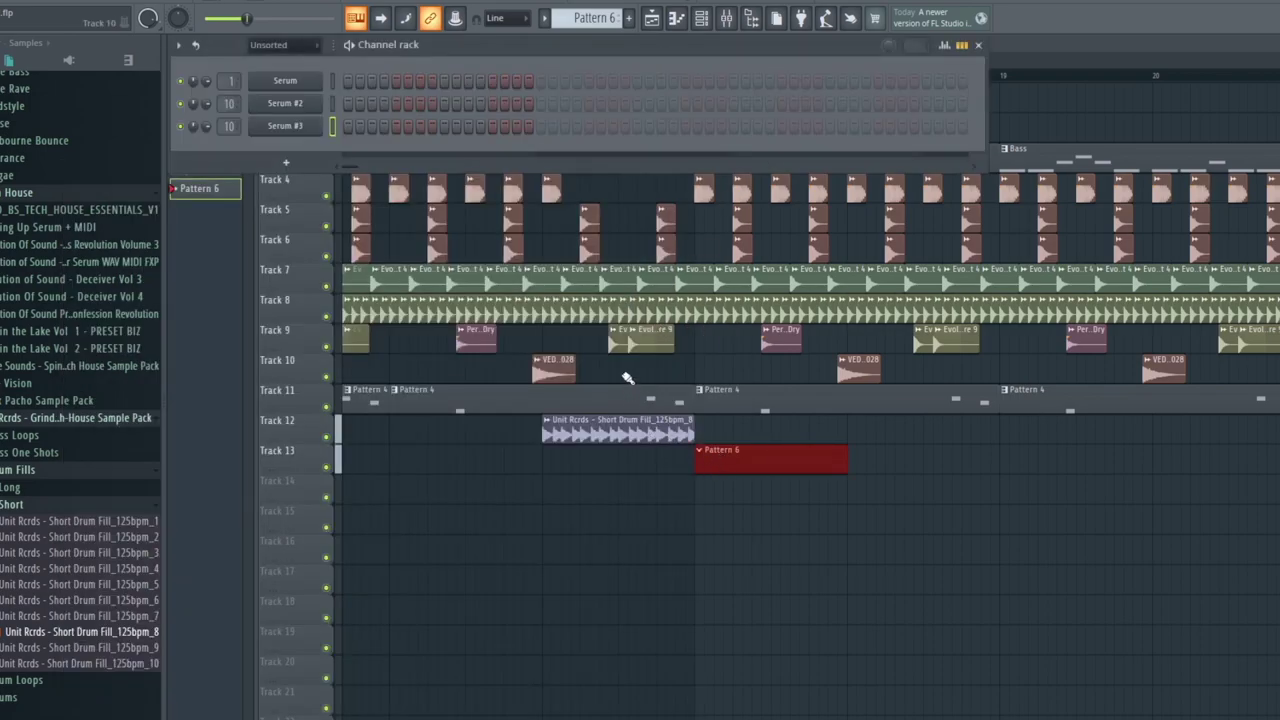
Step: Draw five short notes at E5 for Serum #3 in the first bar of Pattern 6
right_click(346, 126)
left_click(360, 133)
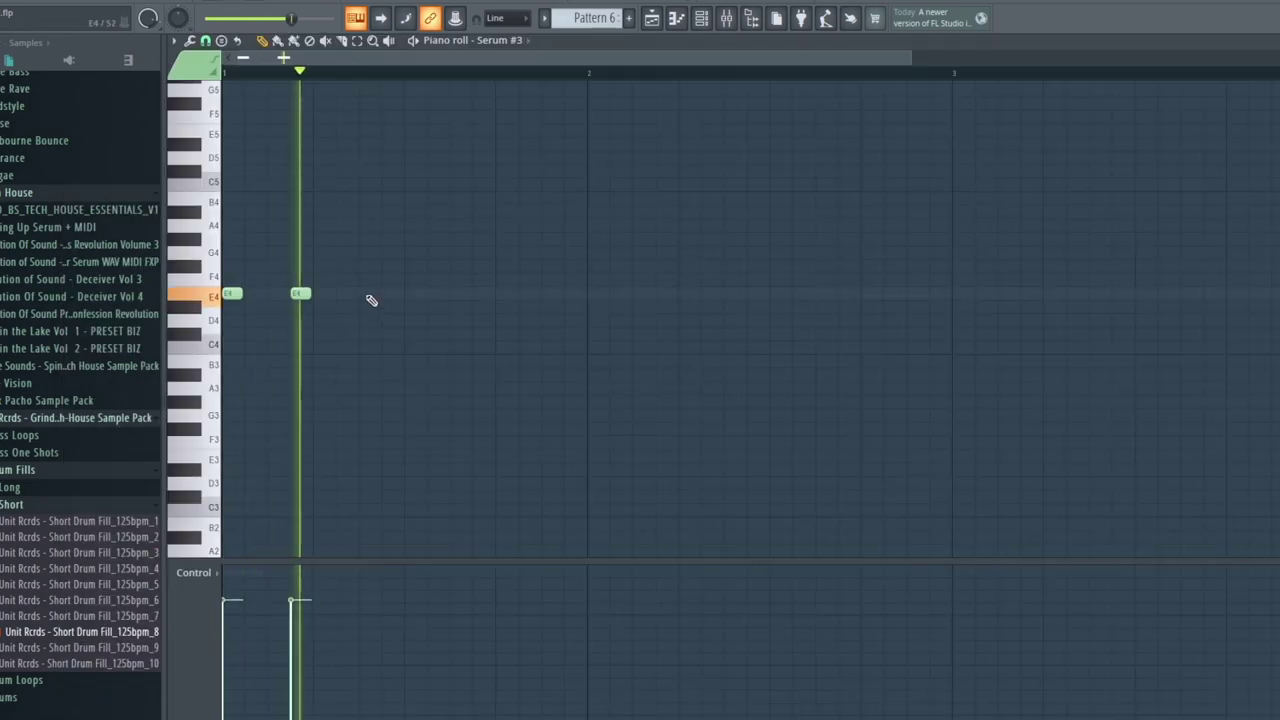
left_click(456, 296)
left_click_drag(468, 294, 490, 294)
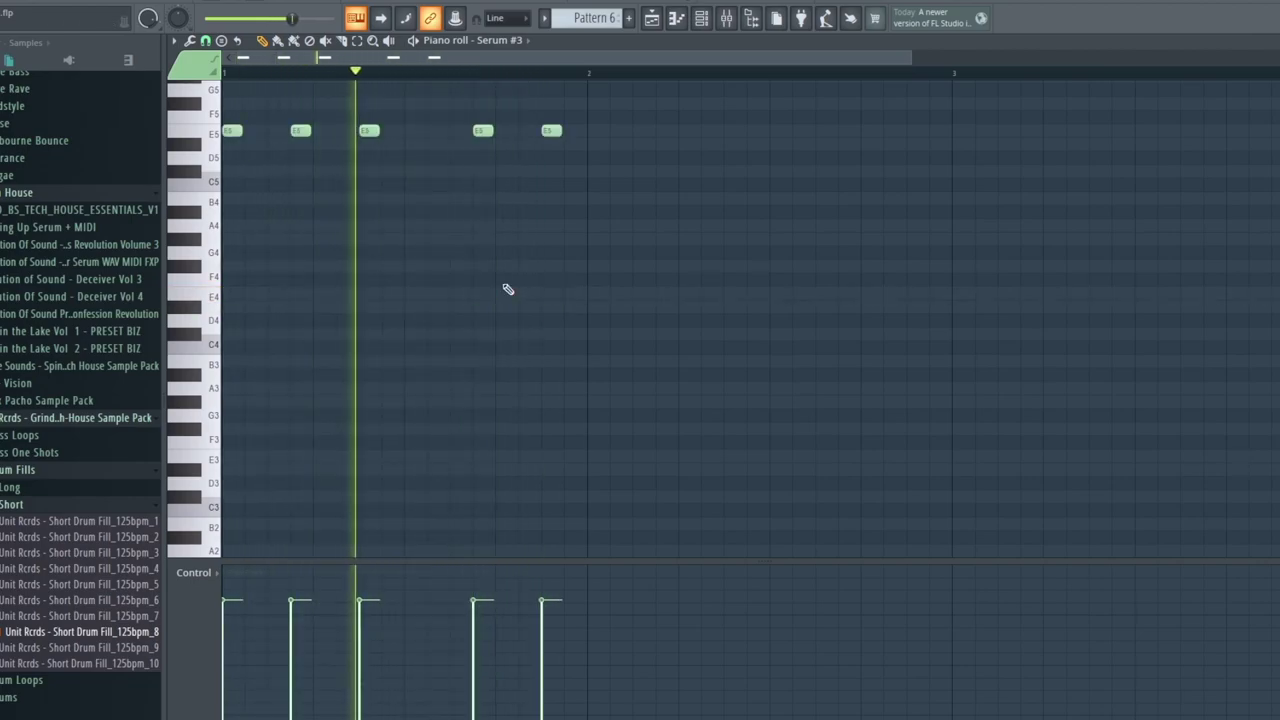
Step: Repeat the Pattern 6 clip along Track 13 of the playlist from bar 18 to bar 21
left_click(651, 18)
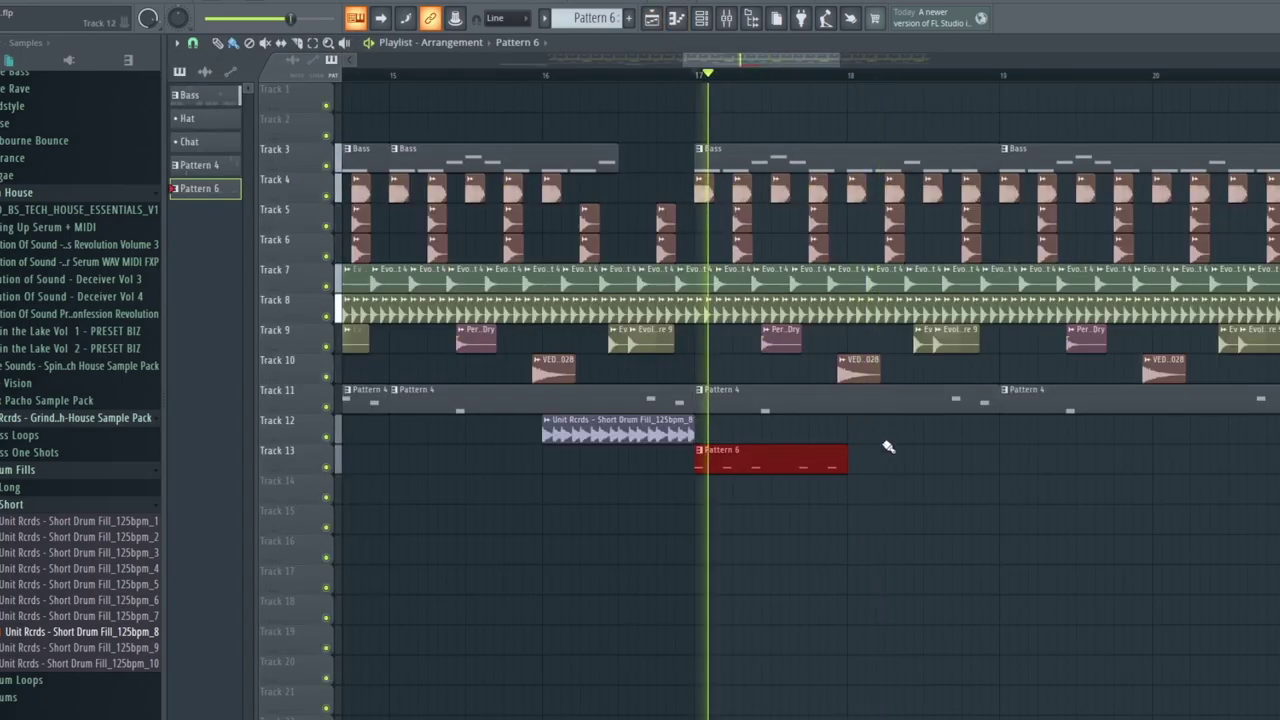
left_click_drag(851, 453, 1163, 491)
scroll(1137, 507, "down", 3)
scroll(1137, 507, "down", 2)
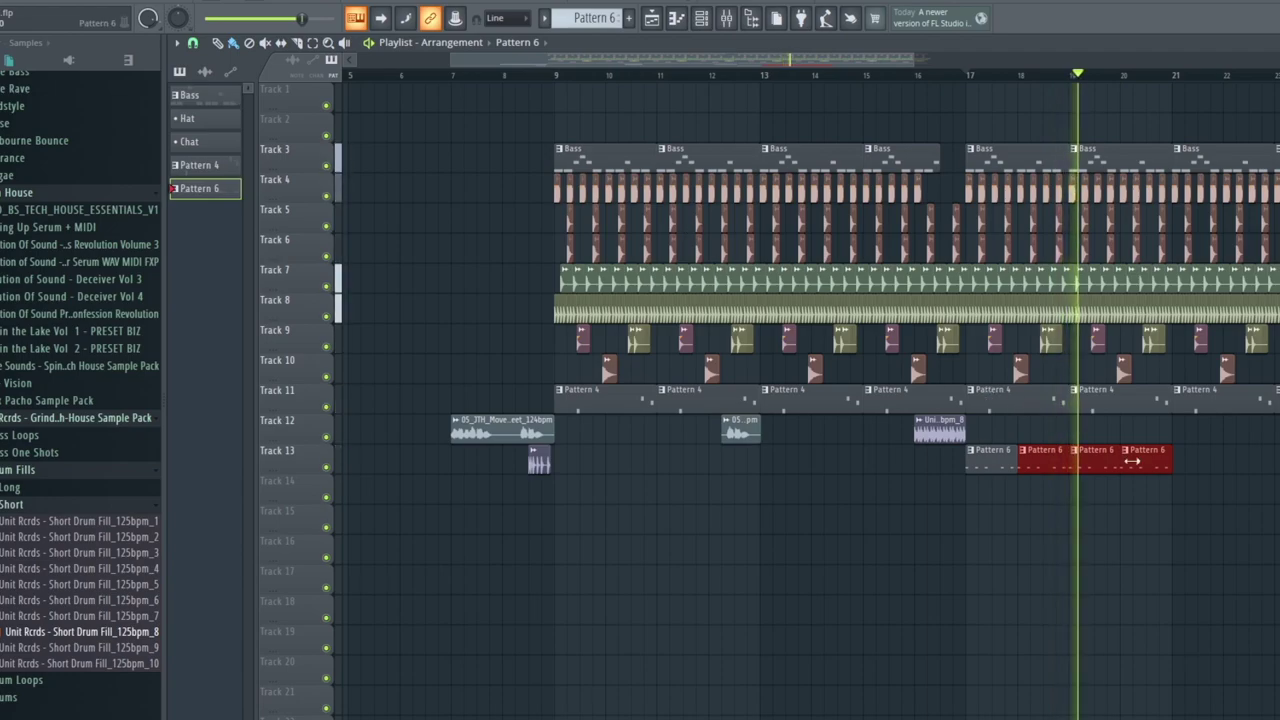
scroll(1131, 474, "down", 3)
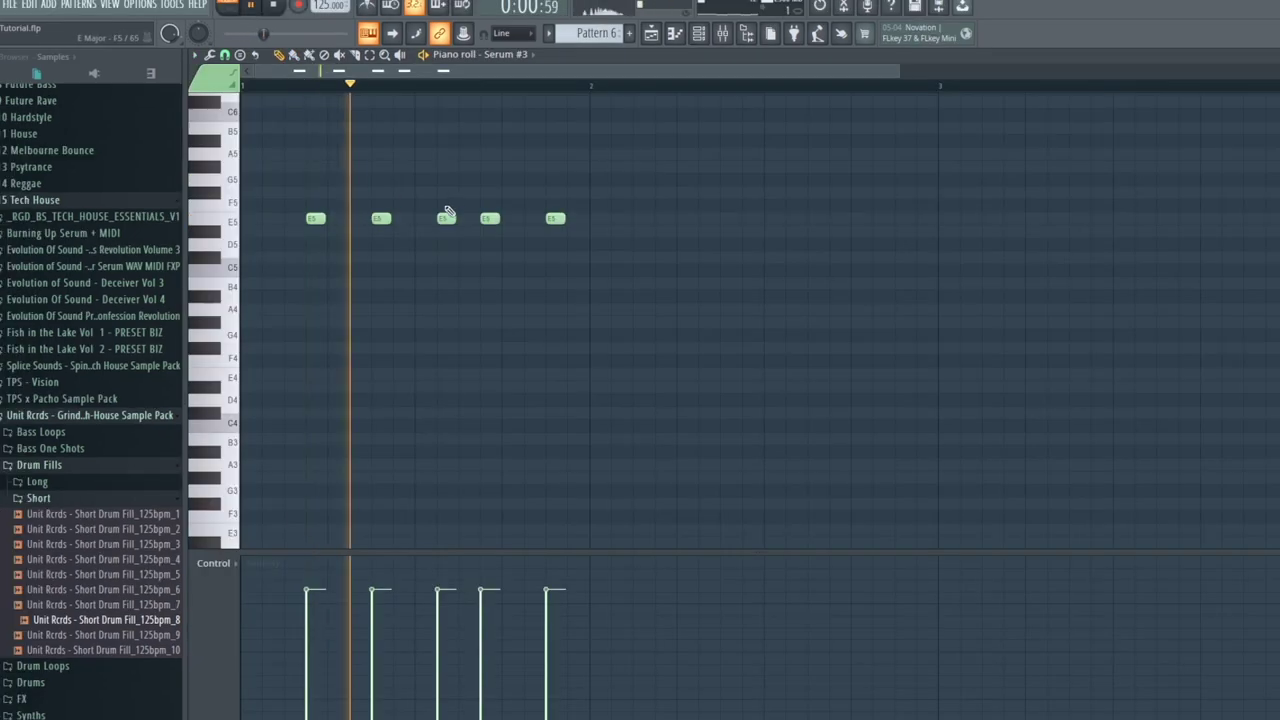
Step: Play the arrangement from bar 17 and adjust the level of the Serum #3 mixer track
left_click(651, 33)
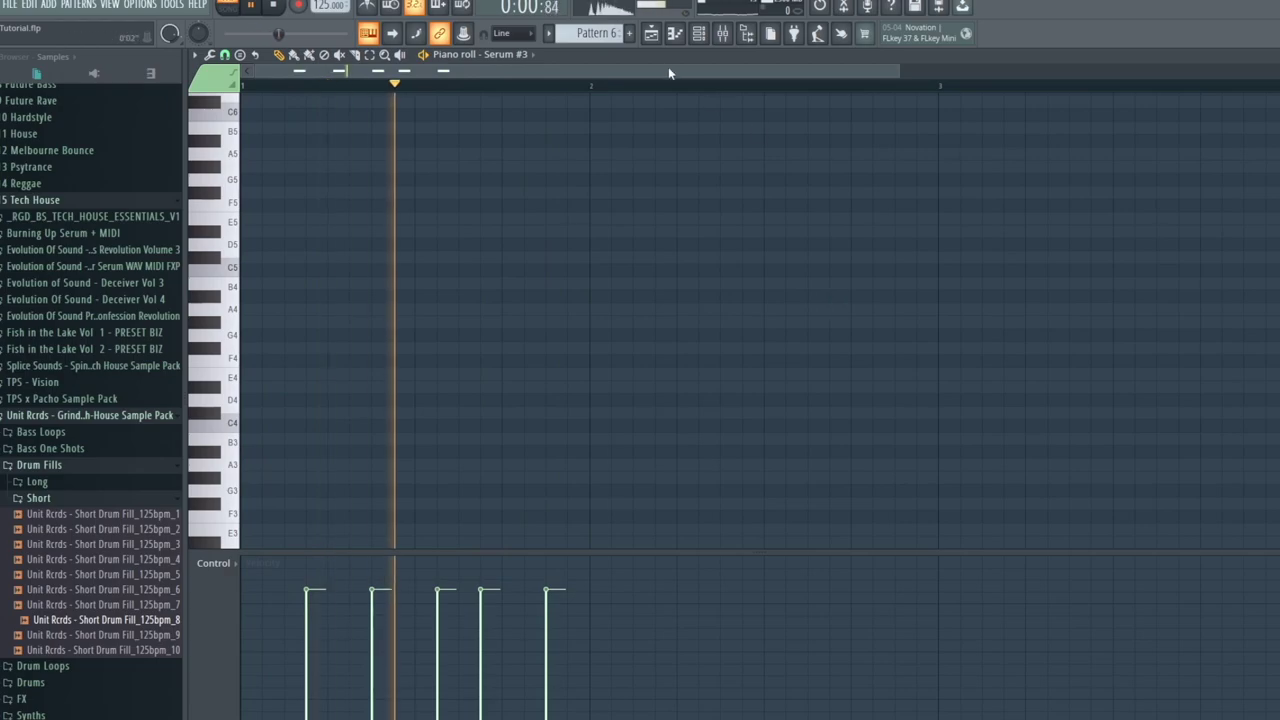
left_click(651, 33)
left_click(656, 91)
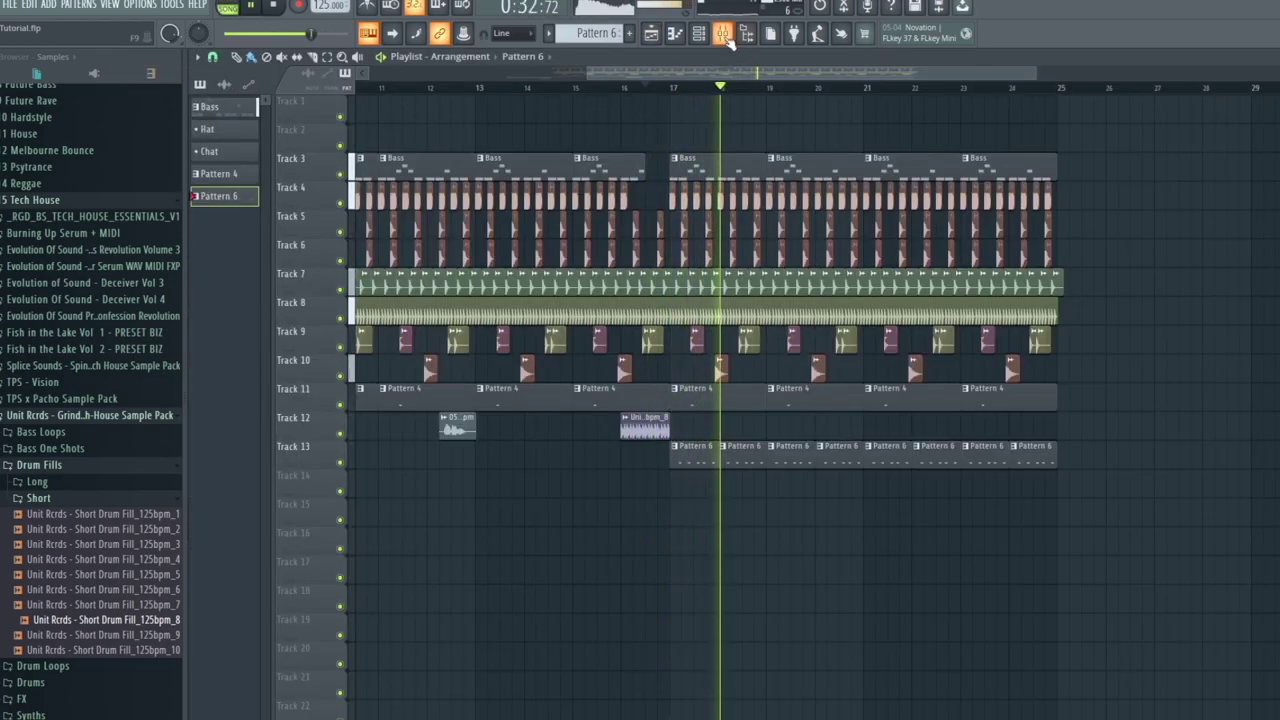
left_click(722, 33)
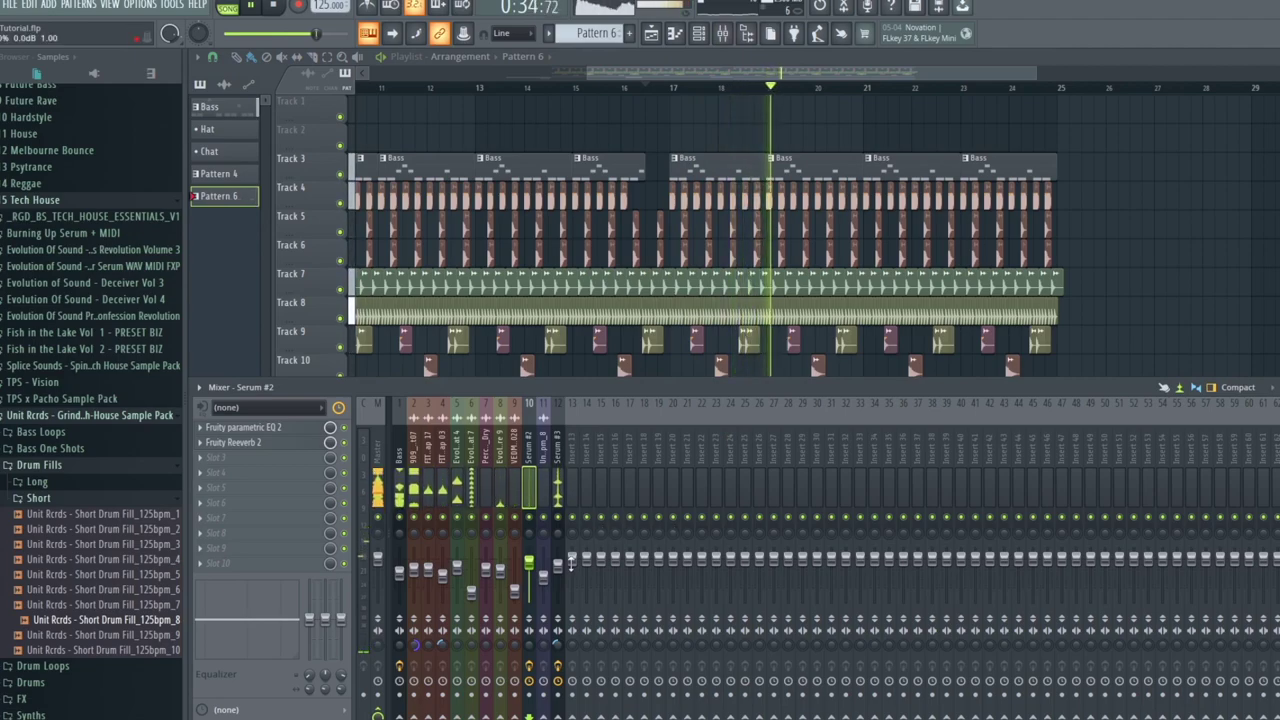
left_click(559, 558)
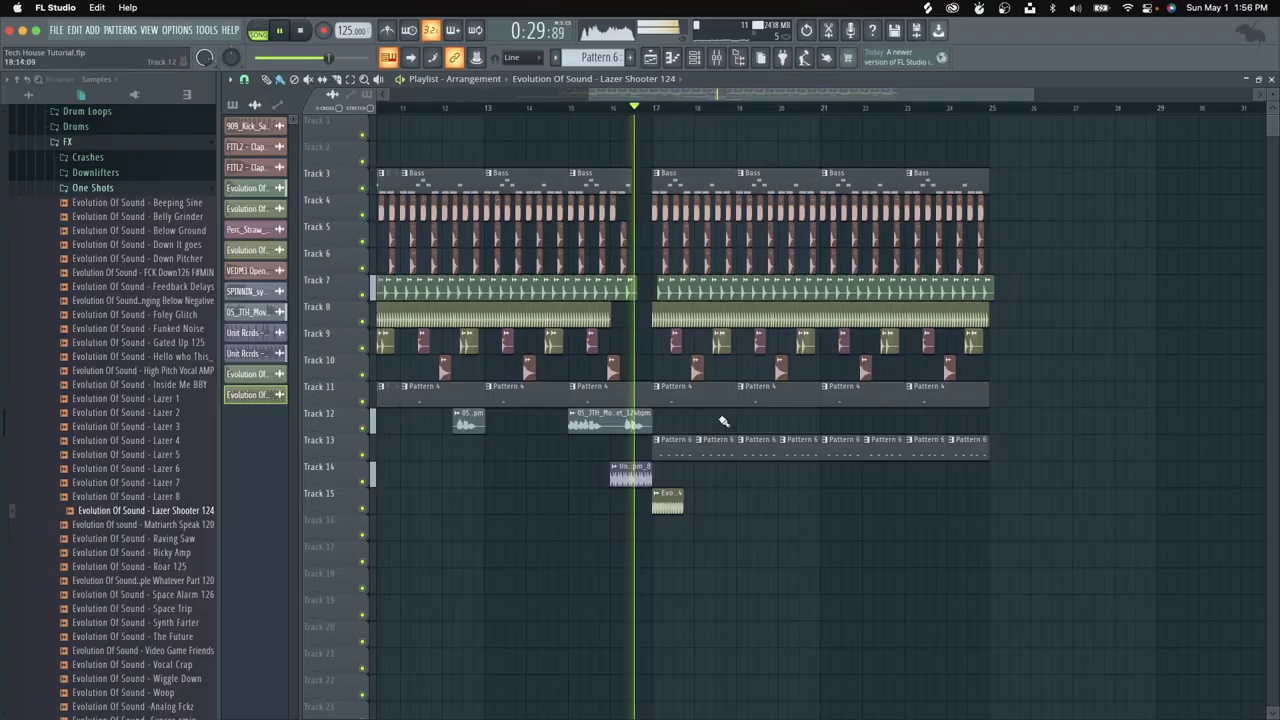
Step: Remove the first Pattern 6 clip and the hats from bar 17 and listen to the Lazer Shooter 124 transition
right_click(670, 447)
scroll(655, 335, "up", 4)
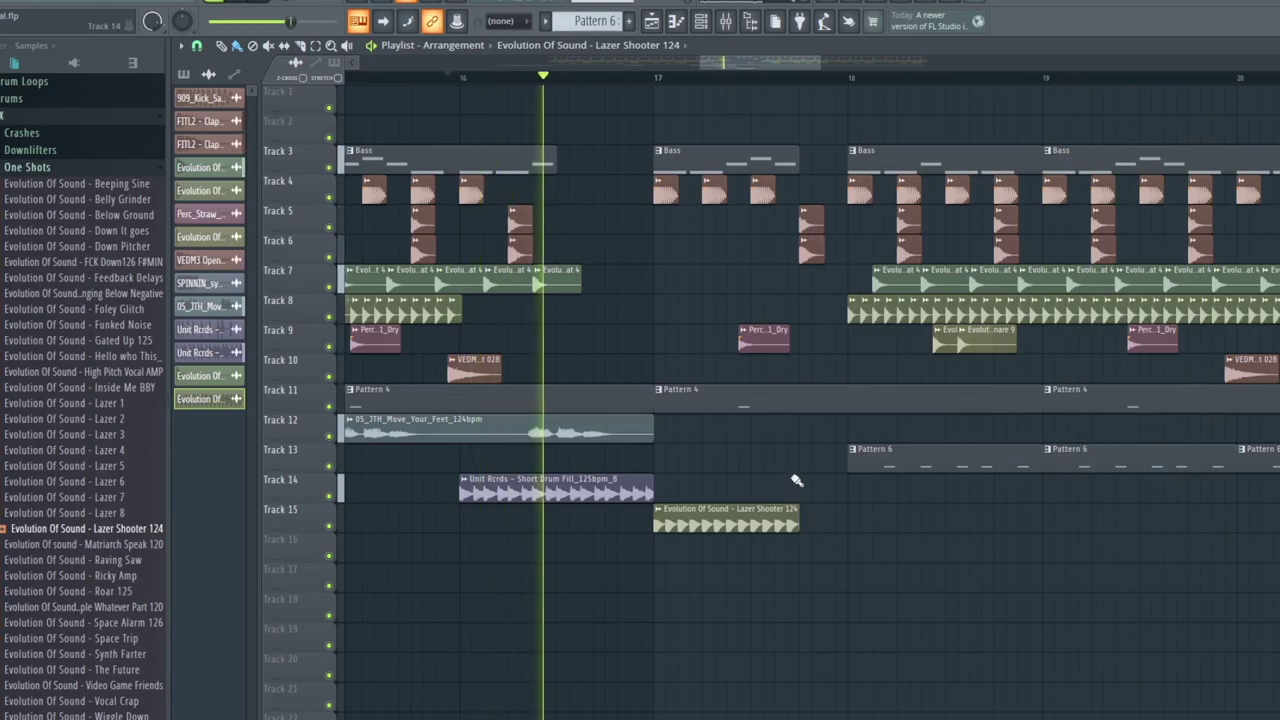
scroll(800, 490, "up", 4)
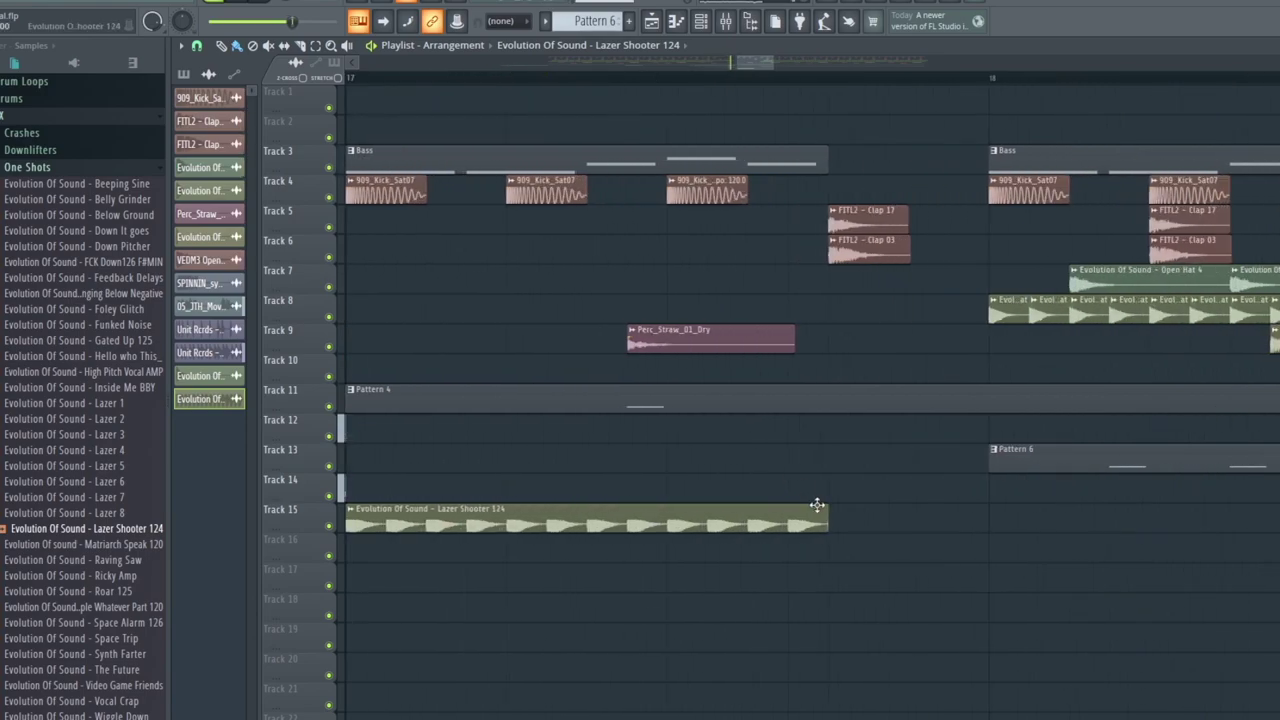
scroll(831, 460, "down", 1)
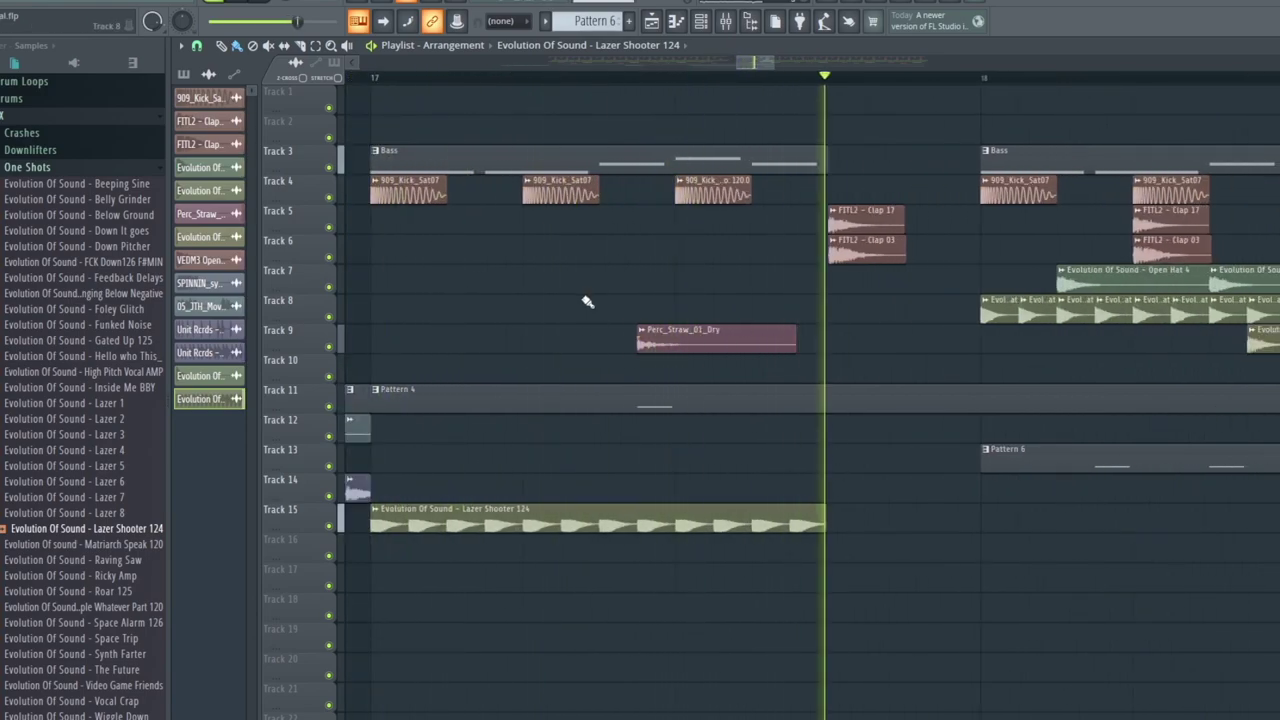
scroll(788, 270, "down", 4)
scroll(829, 300, "down", 2)
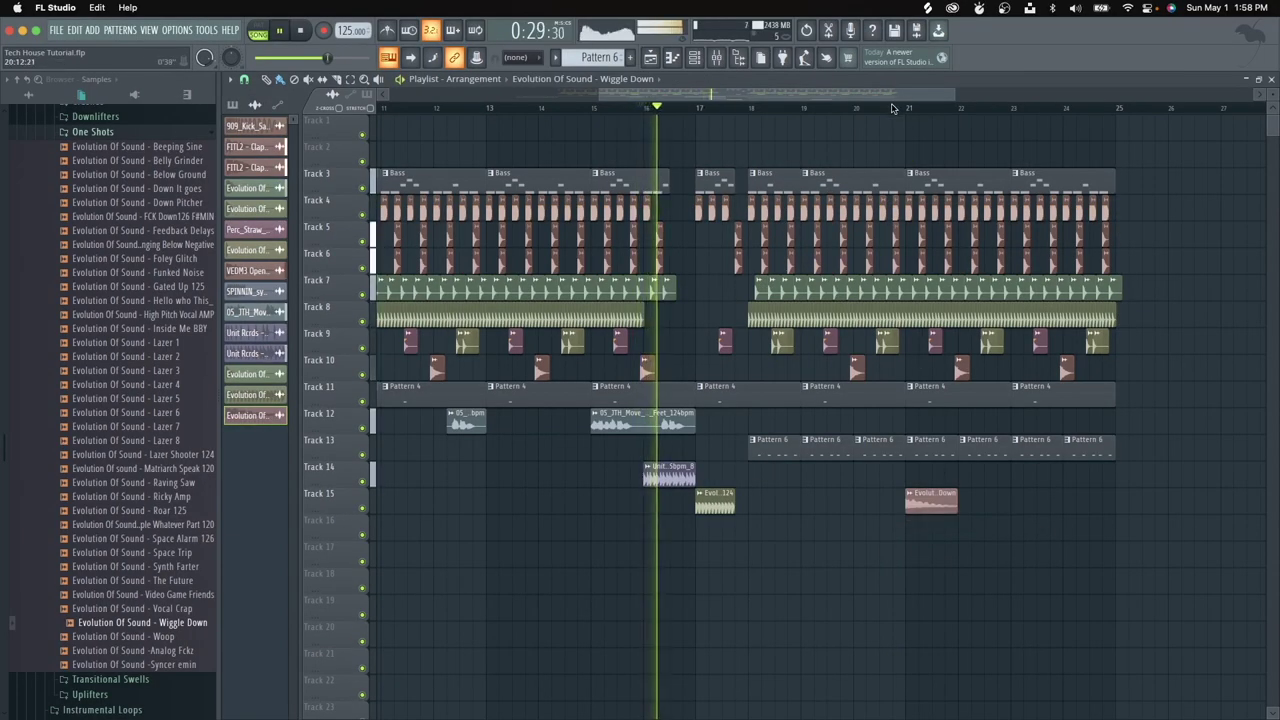
Step: Listen to the Wiggle Down effect from bar 21 and check the track levels in the mixer
left_click(906, 107)
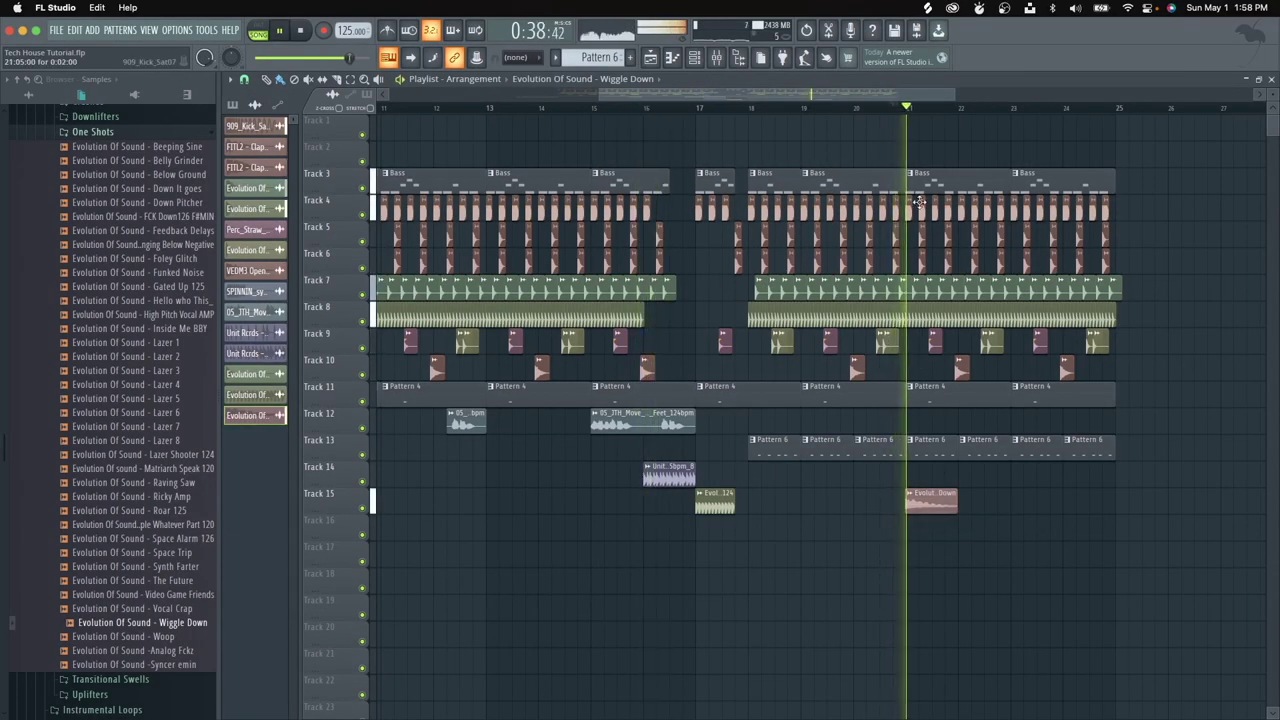
key("F9")
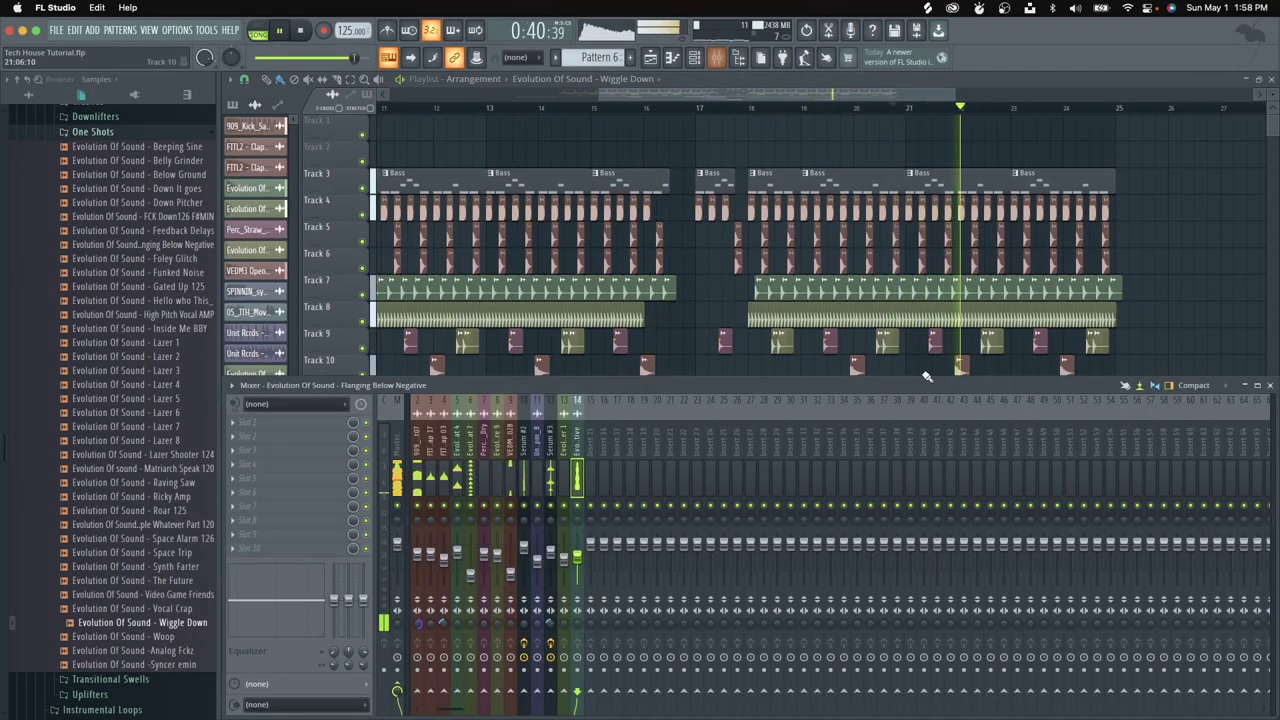
key("F9")
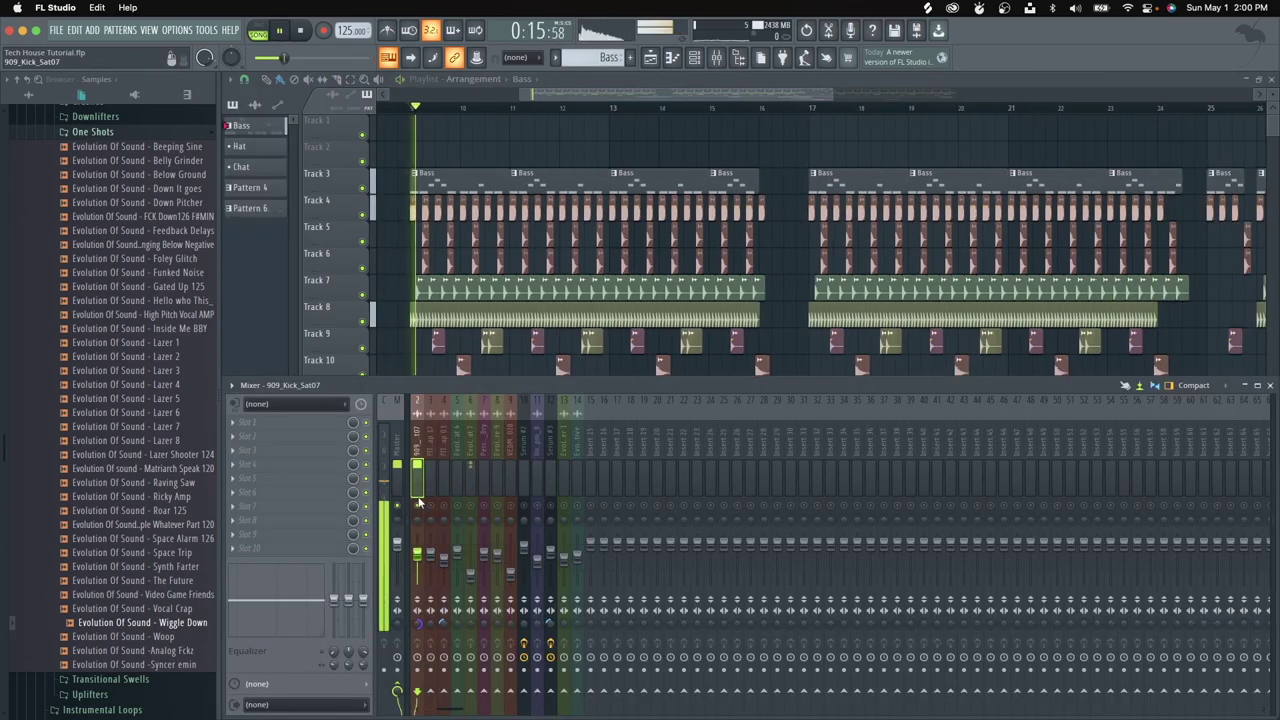
Step: Add Fruity parametric EQ 2 with the 40Hz cut preset to the 909_Kick_Sat07 mixer track and extend its Band 1 freq automation clip to bar 17
right_click(421, 508)
left_click(292, 428)
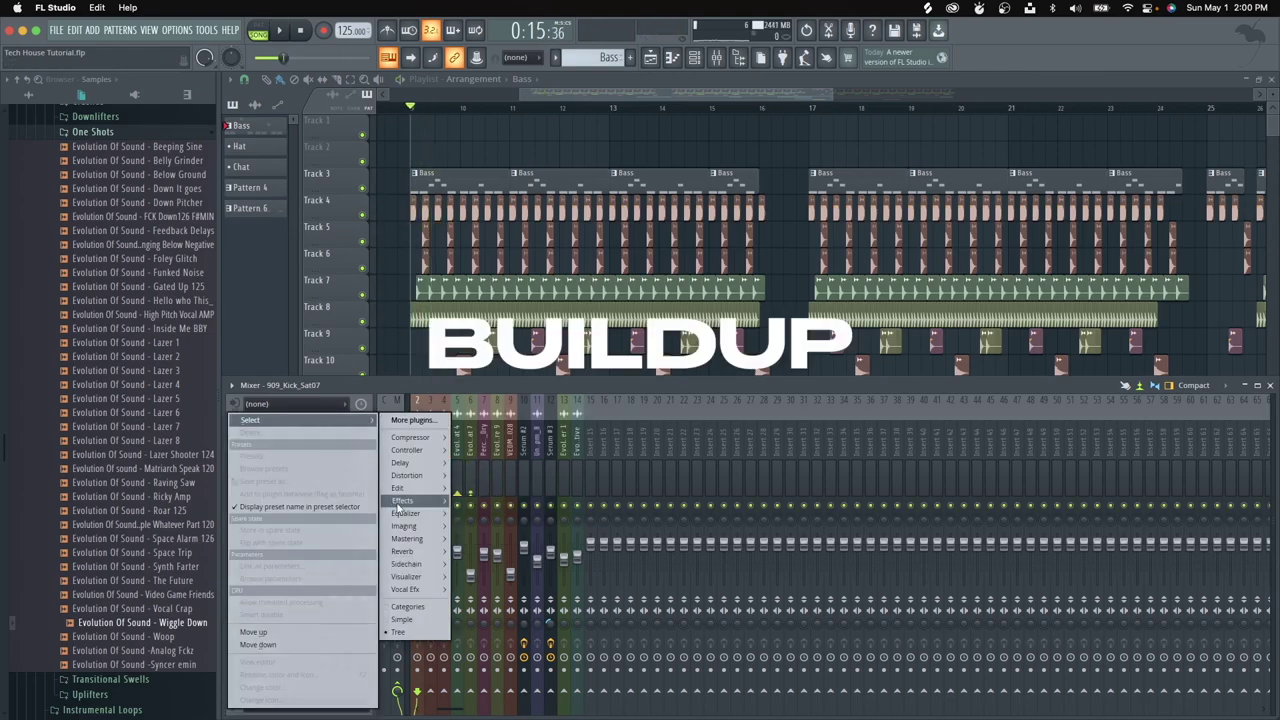
mouse_move(424, 515)
left_click(511, 527)
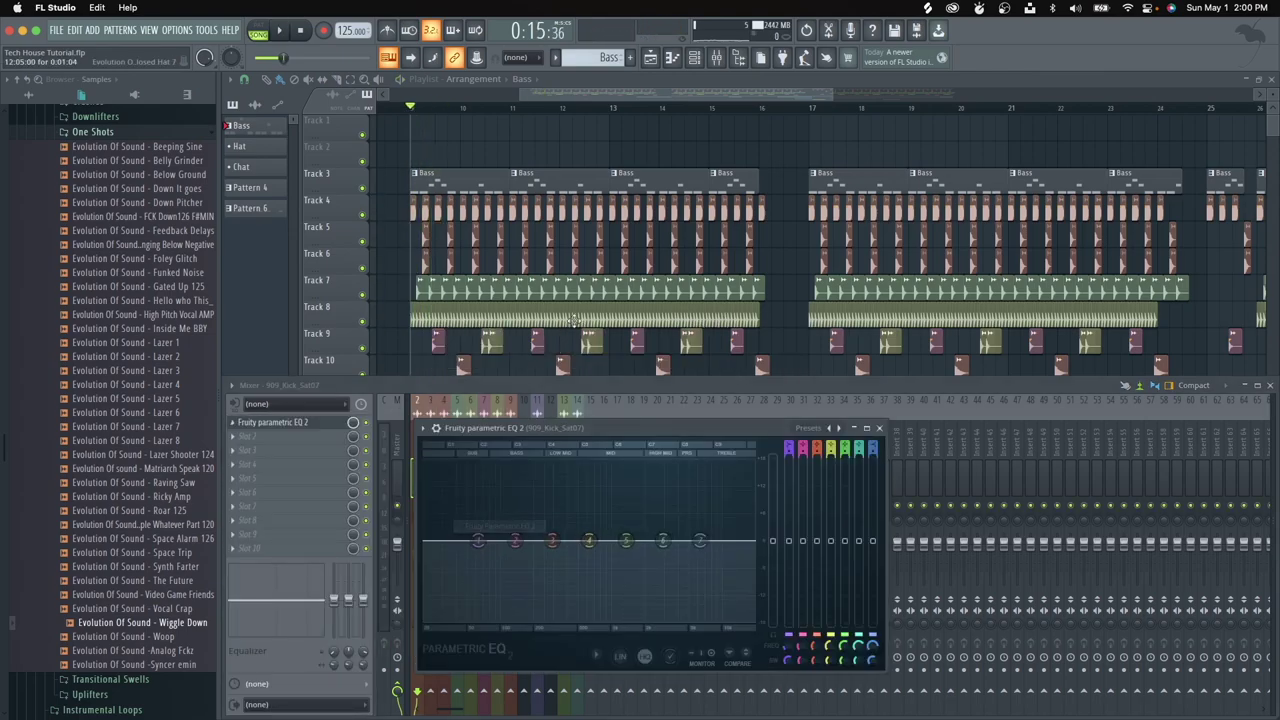
left_click(827, 428)
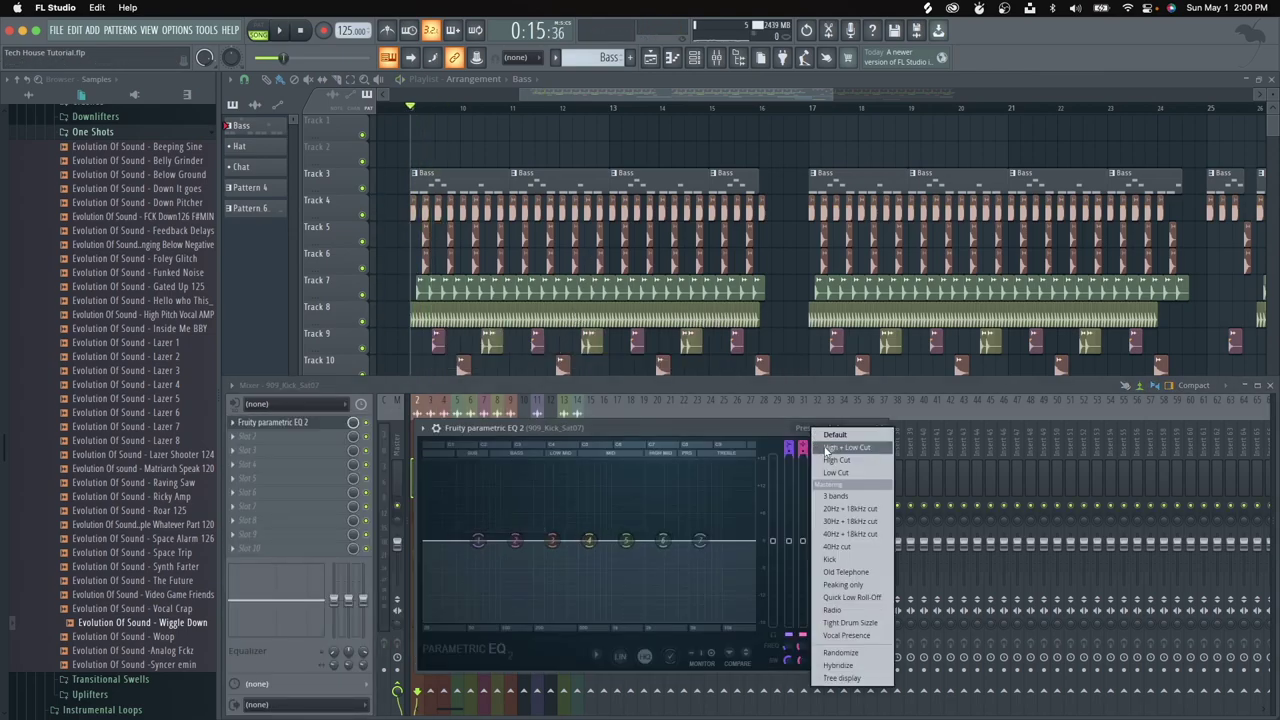
left_click(845, 548)
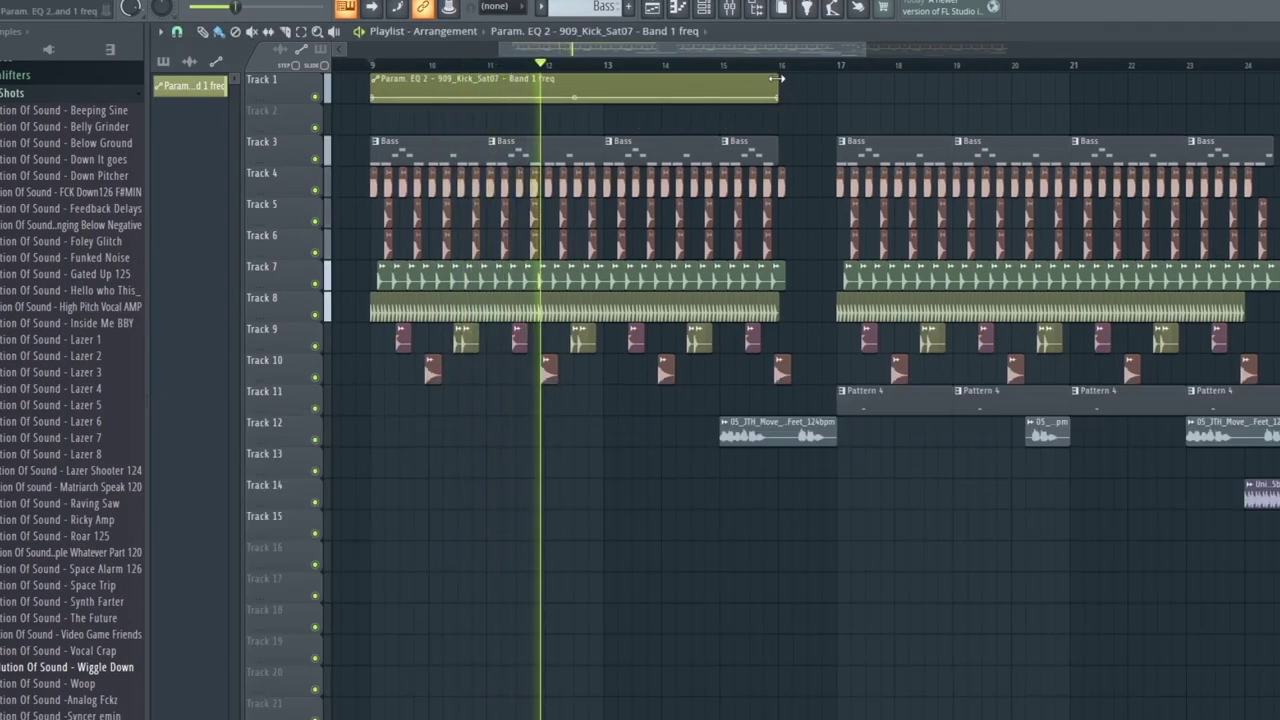
left_click_drag(778, 96, 837, 96)
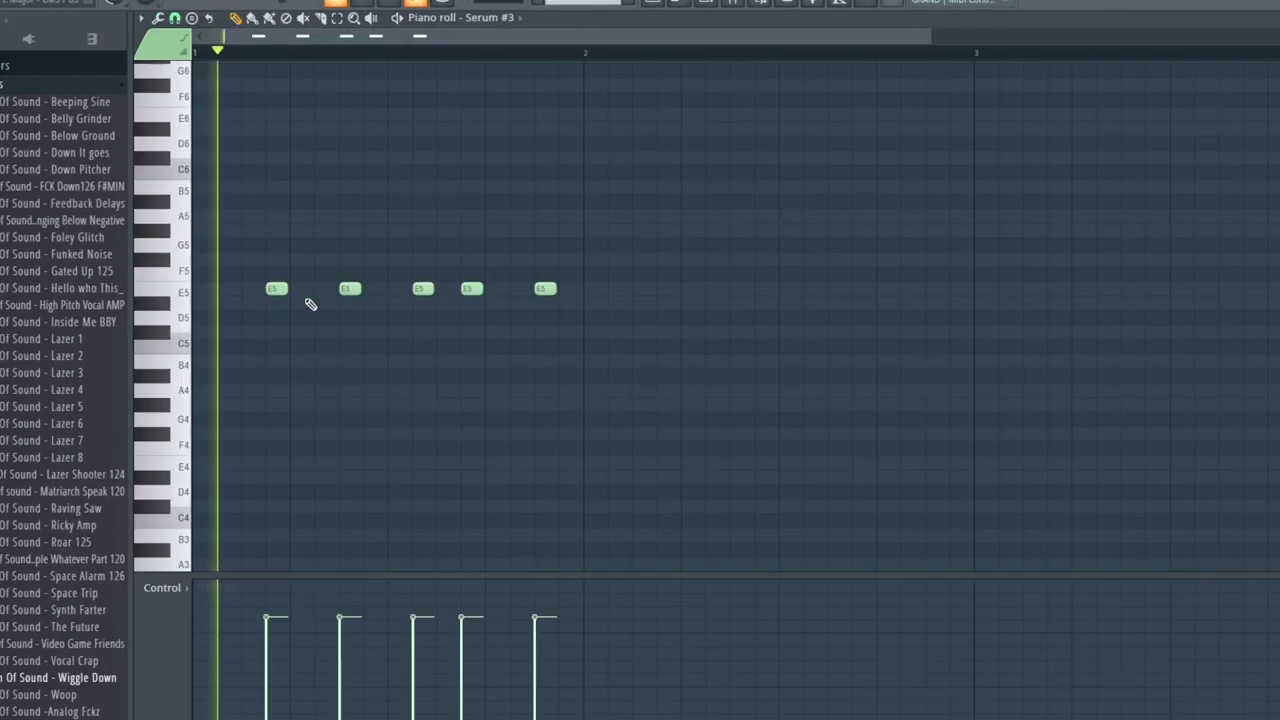
Step: Delete the first E5 note of the Serum #3 part in the piano roll and select the last one
right_click(272, 289)
left_click(548, 289)
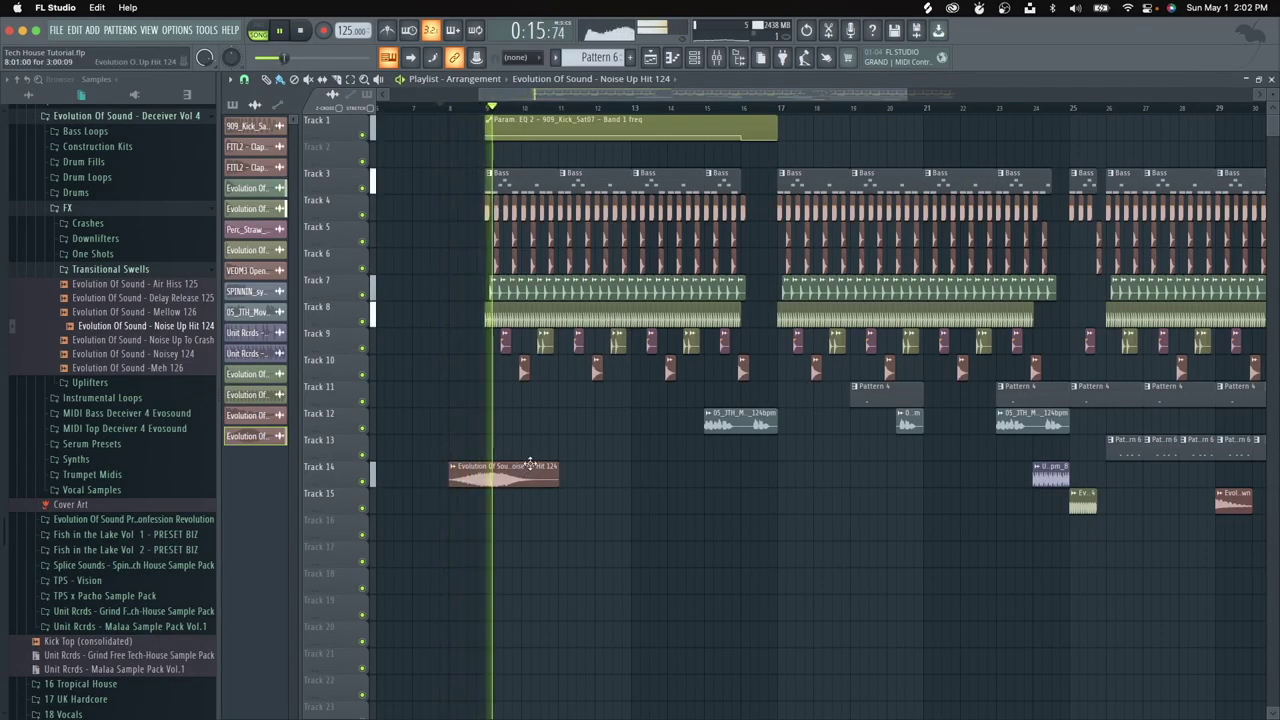
Step: Add Uplifter 7 125 from the Uplifters folder to Track 13, ending at bar 17, and assign the clip's mixer track
left_click(162, 269)
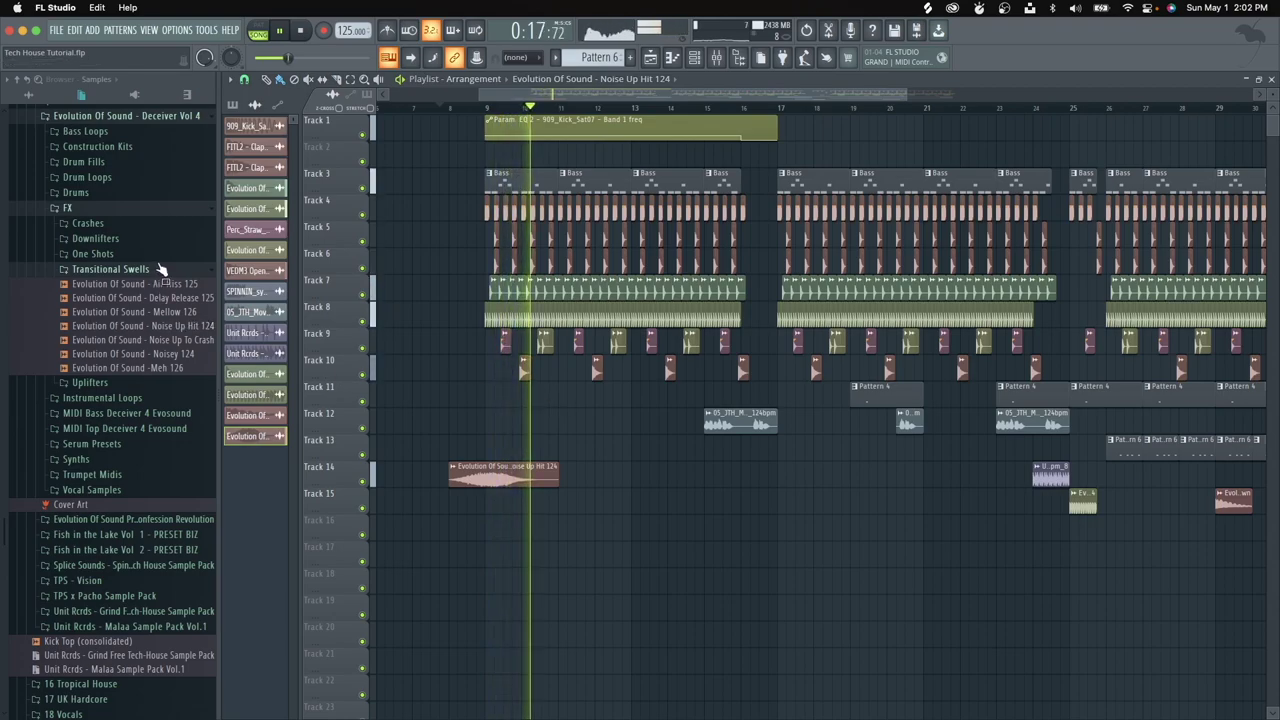
left_click(170, 288)
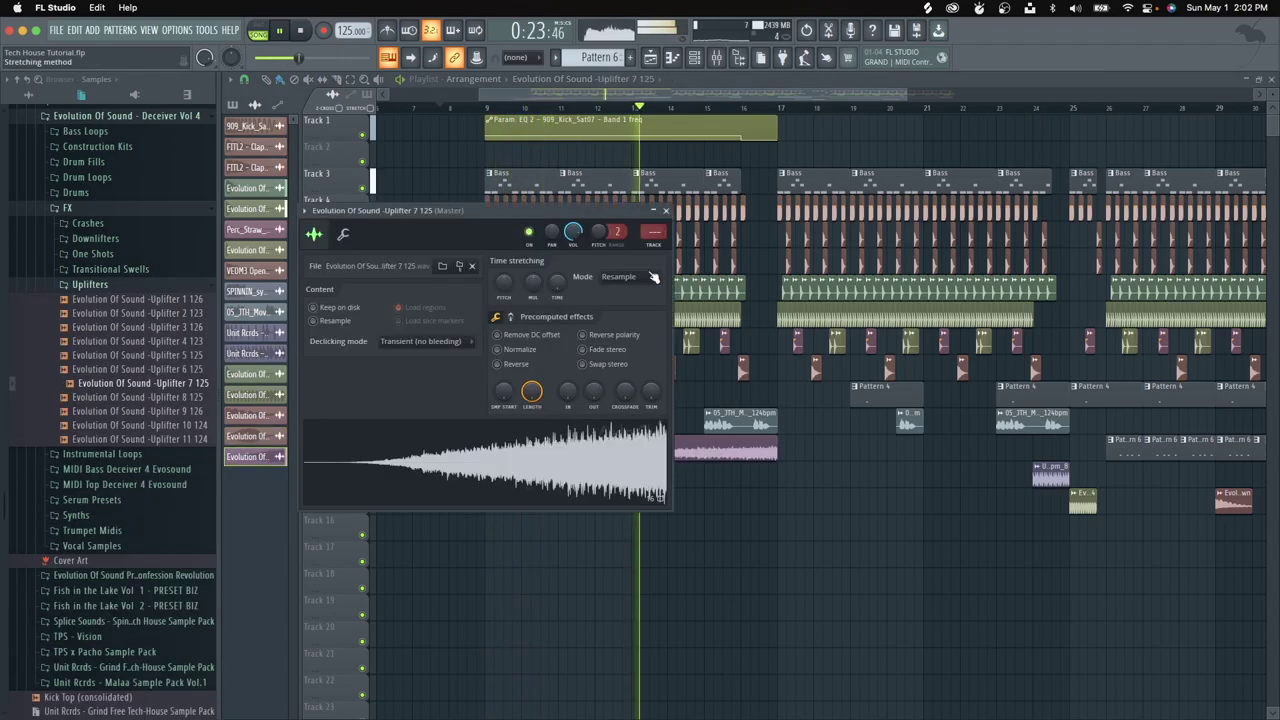
double_click(654, 234)
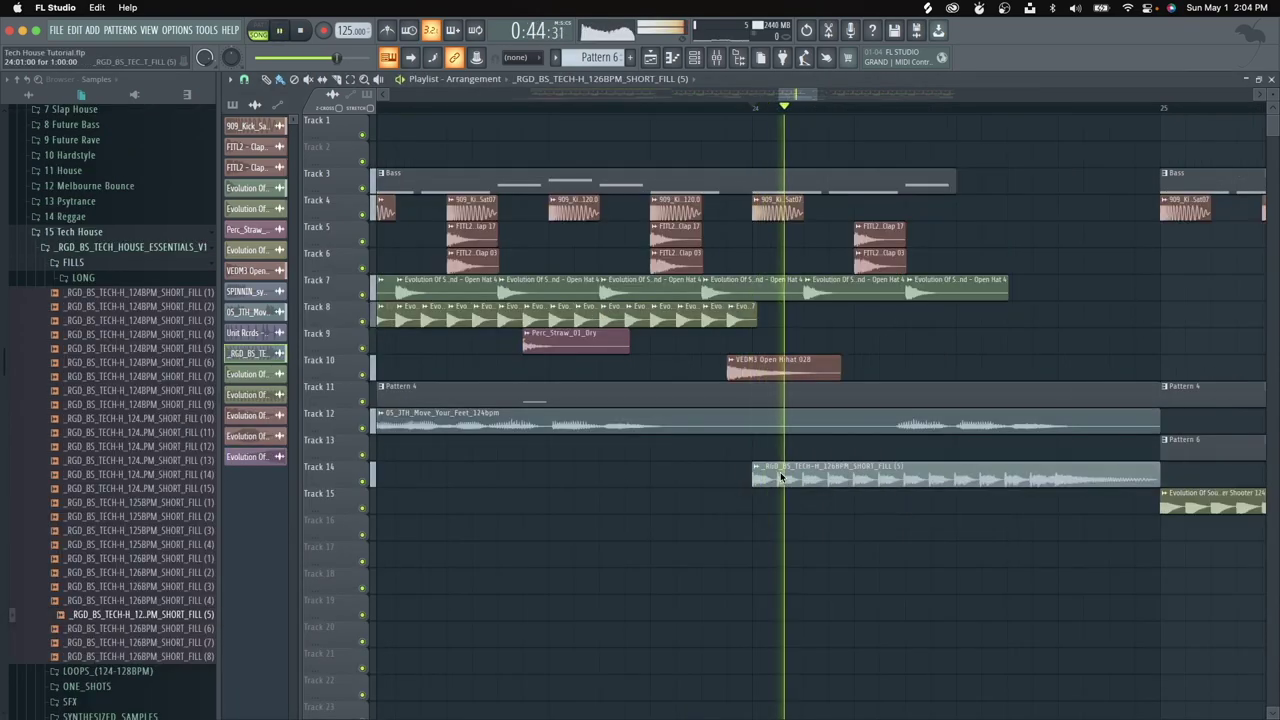
Step: Time-stretch the _RGD_BS_TECH-H_126BPM_SHORT_FILL (5) clip on Track 14, using the estimated tempo of 126 BPM and the Stretch mode
double_click(781, 477)
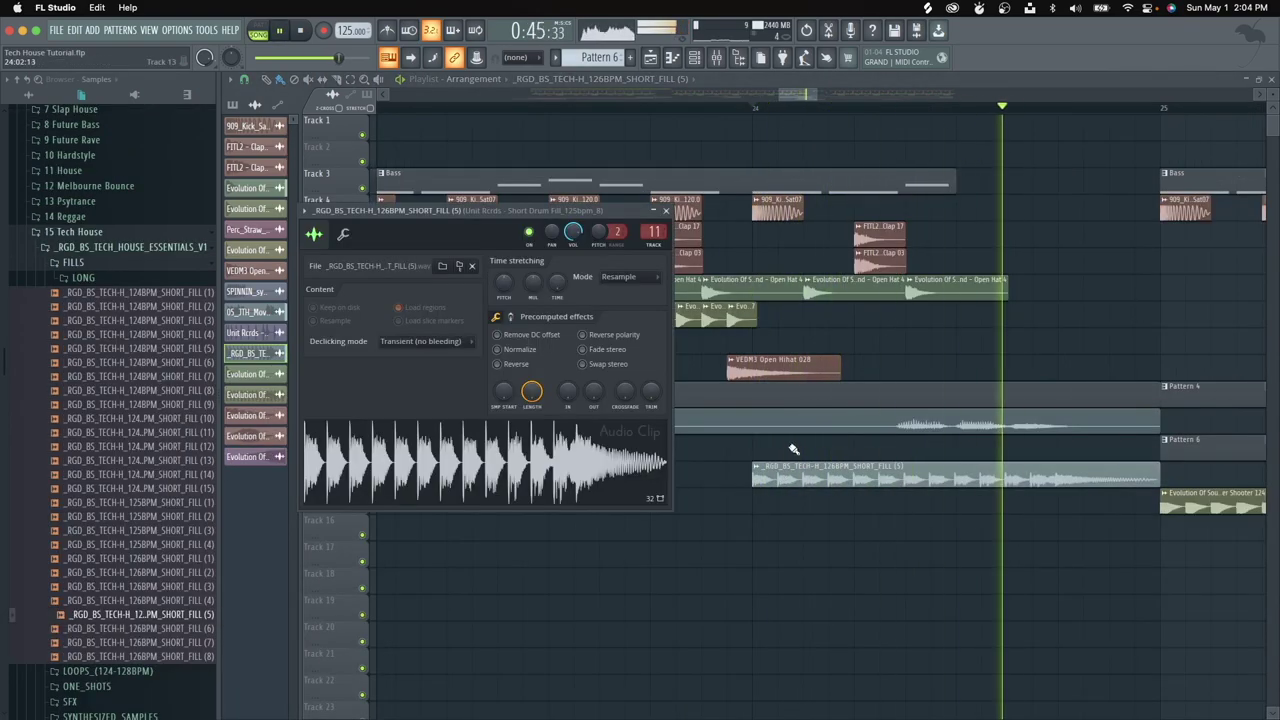
left_click(618, 276)
left_click(668, 341)
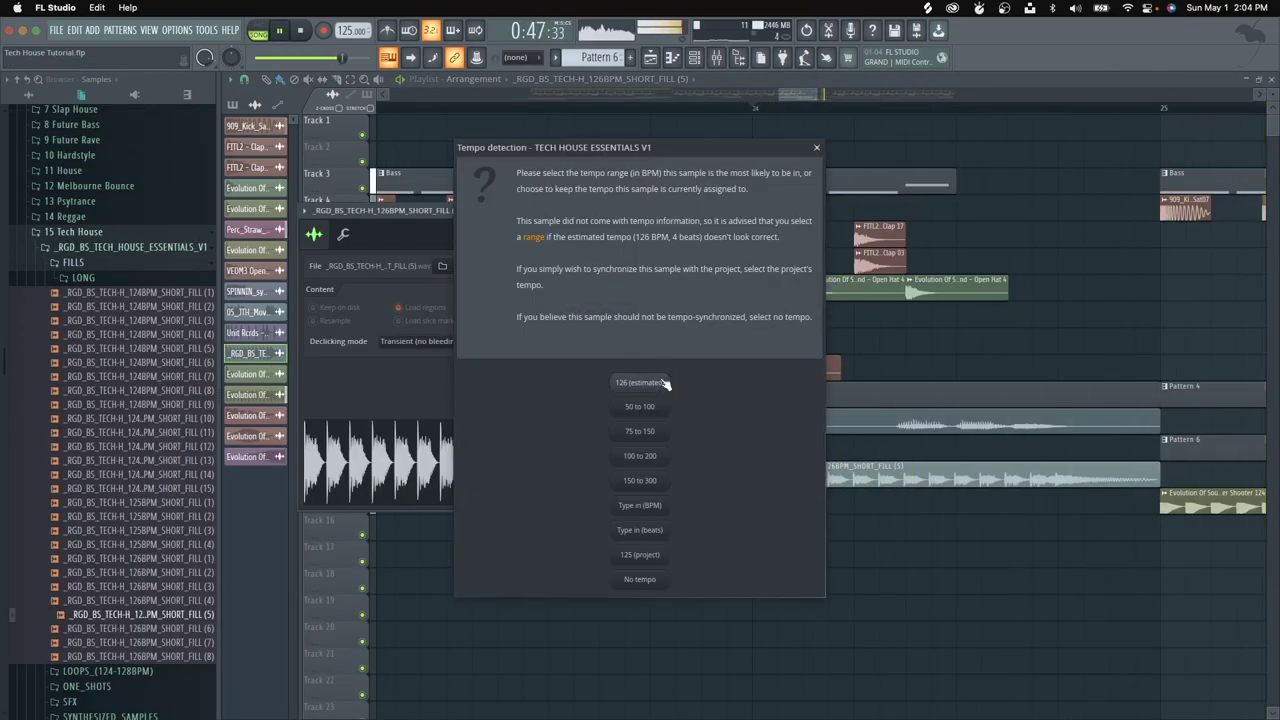
left_click(662, 382)
left_click(657, 277)
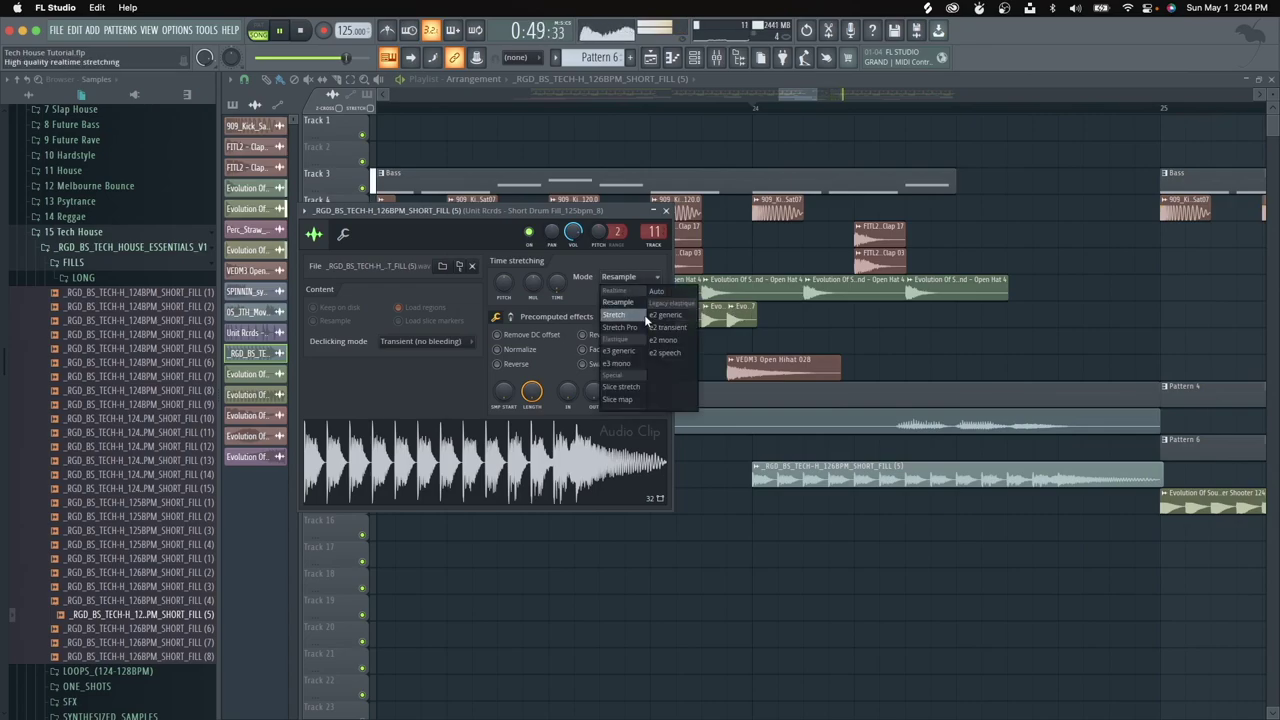
left_click(645, 316)
left_click(666, 213)
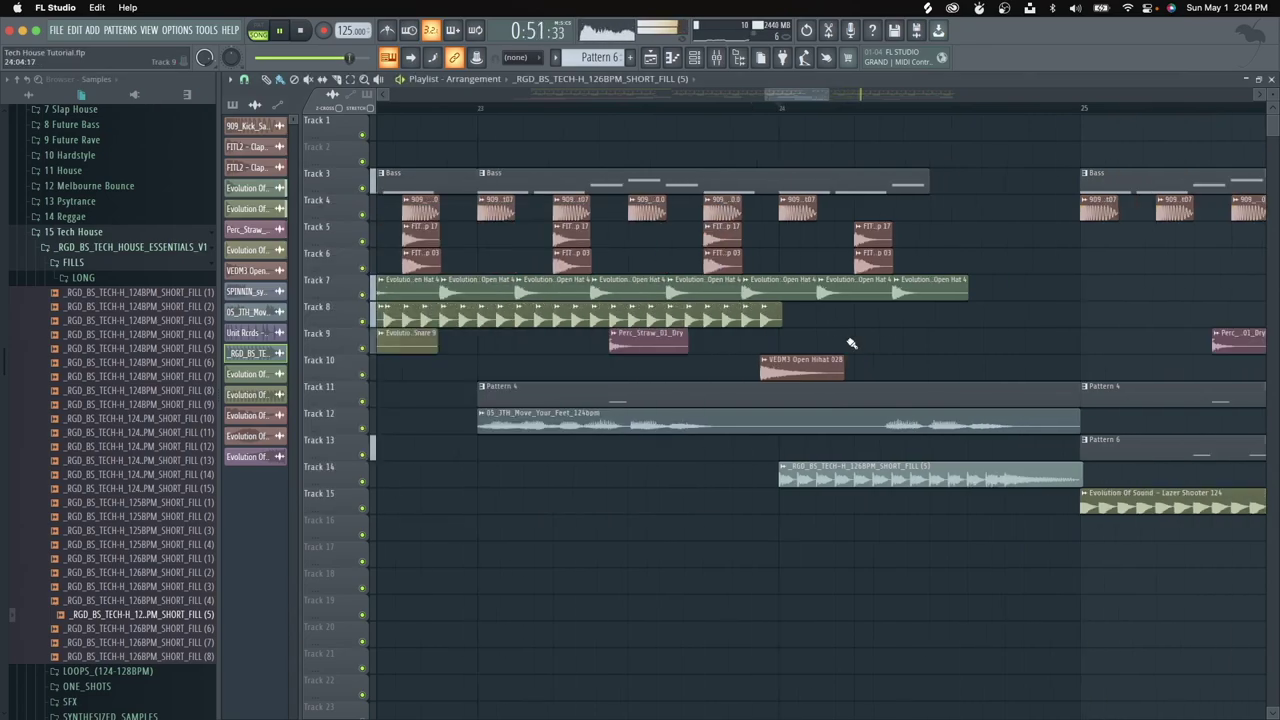
scroll(877, 351, "down", 3)
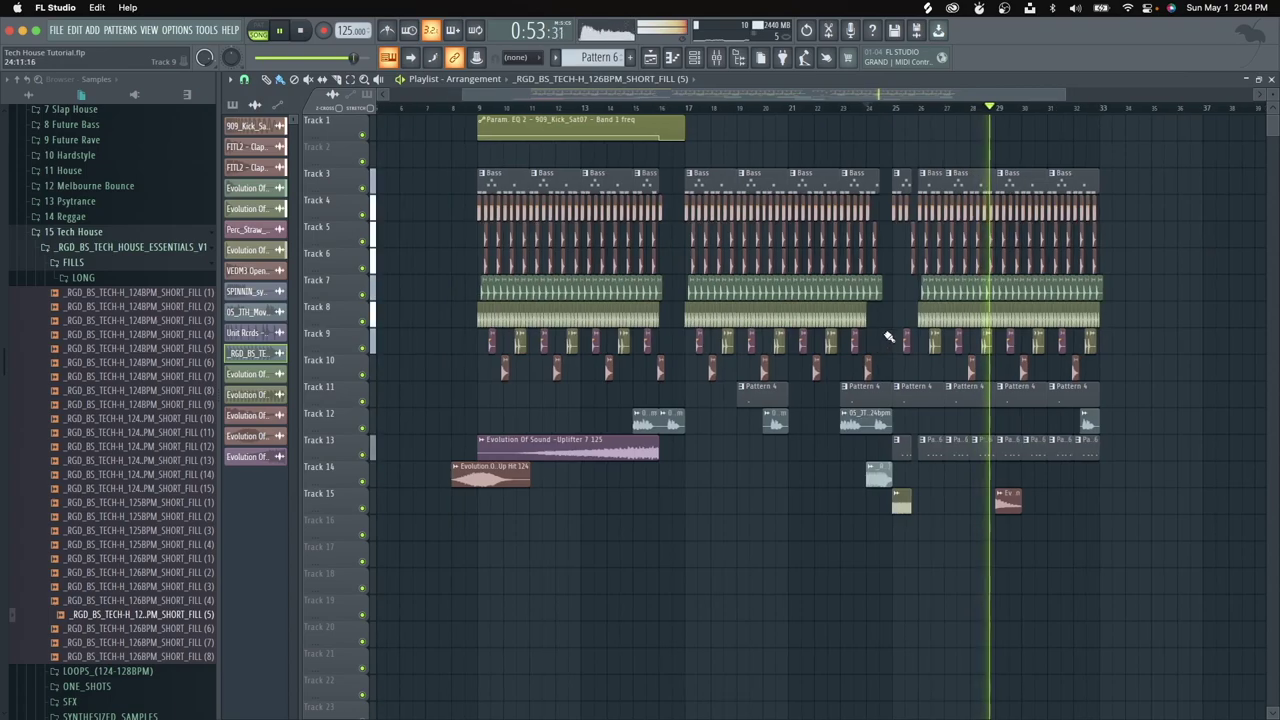
scroll(884, 321, "up", 2)
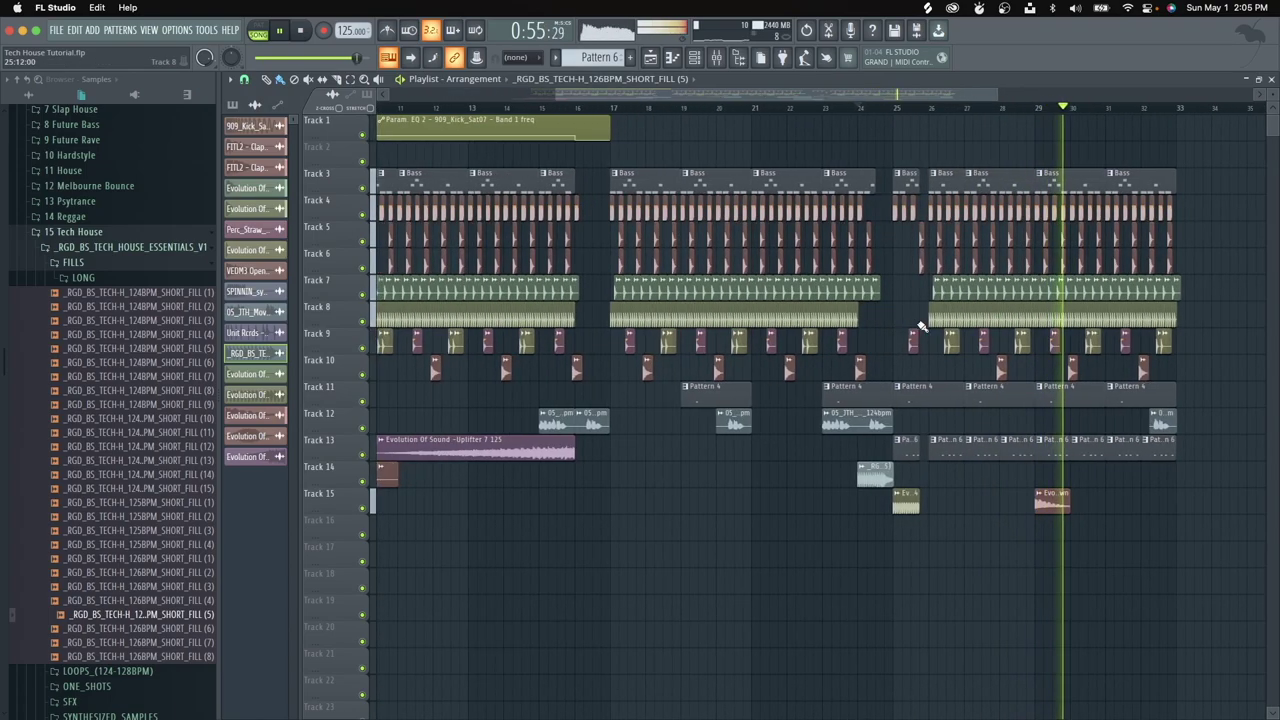
scroll(932, 335, "down", 2)
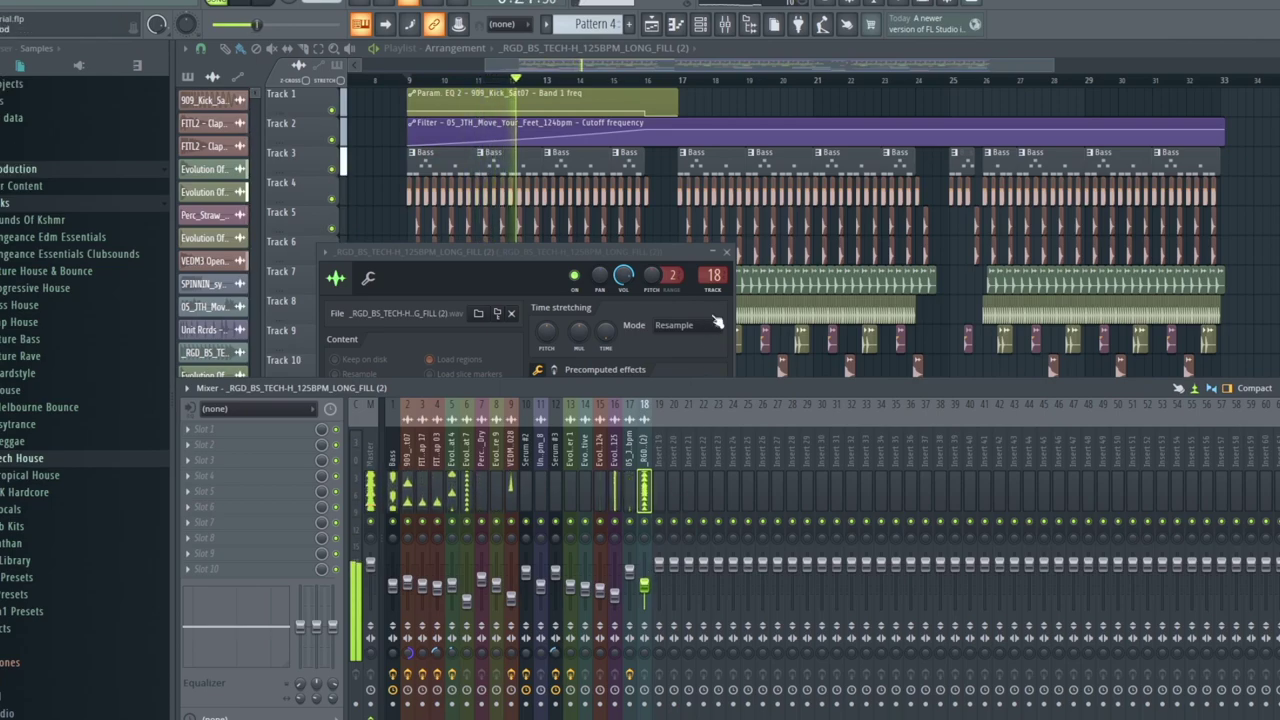
Step: Close the _RGD_BS_TECH-H_125BPM_LONG_FILL (2) channel settings and hide the mixer to return to the full playlist
left_click(728, 253)
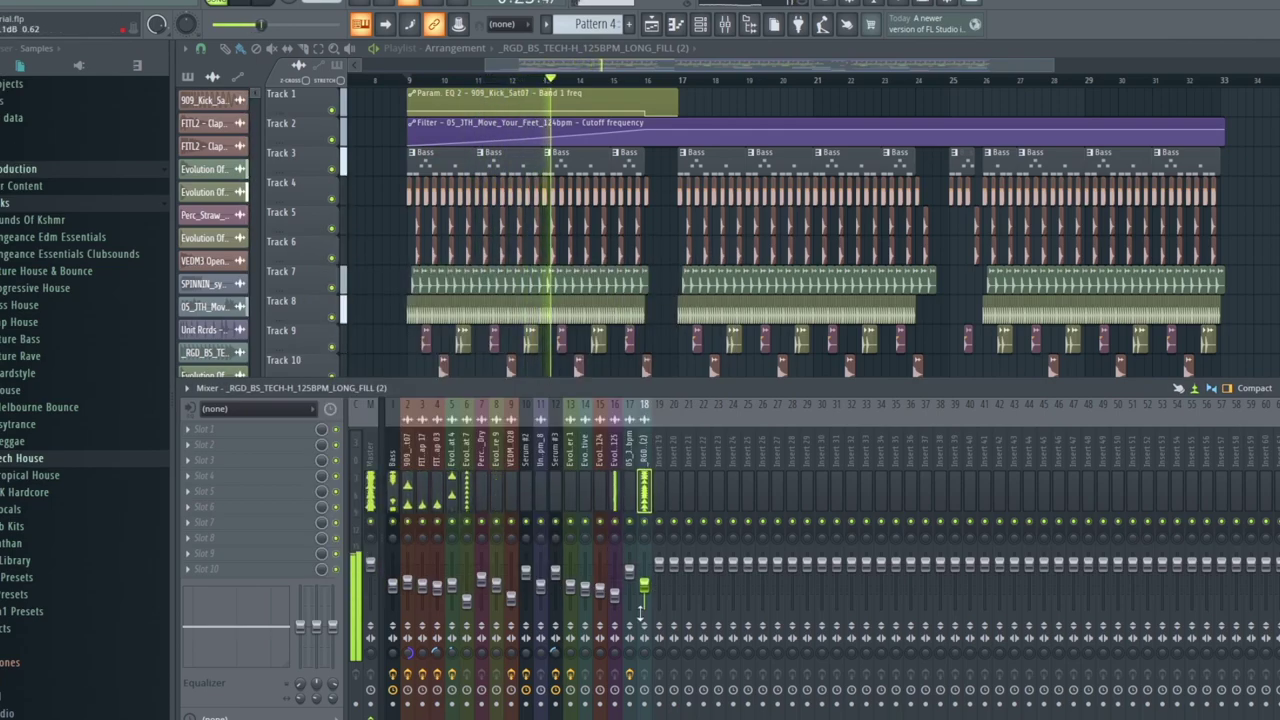
key("F9")
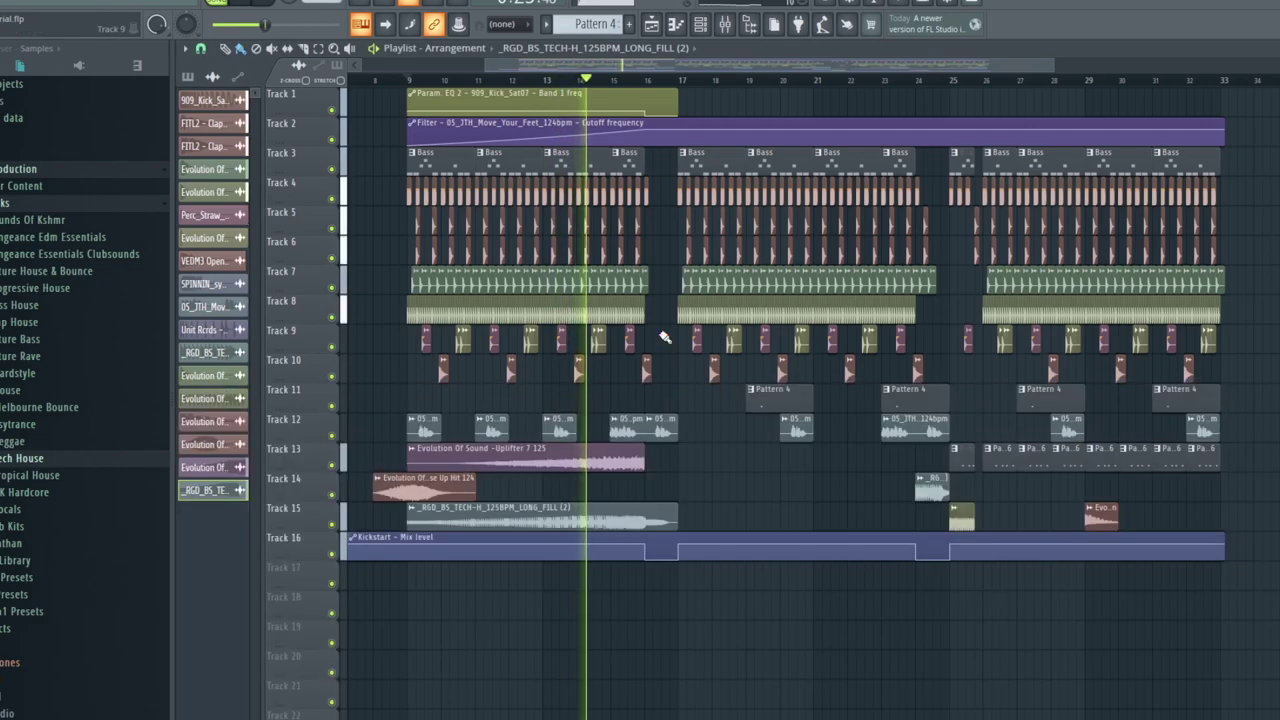
scroll(651, 337, "up", 2)
scroll(655, 334, "up", 1)
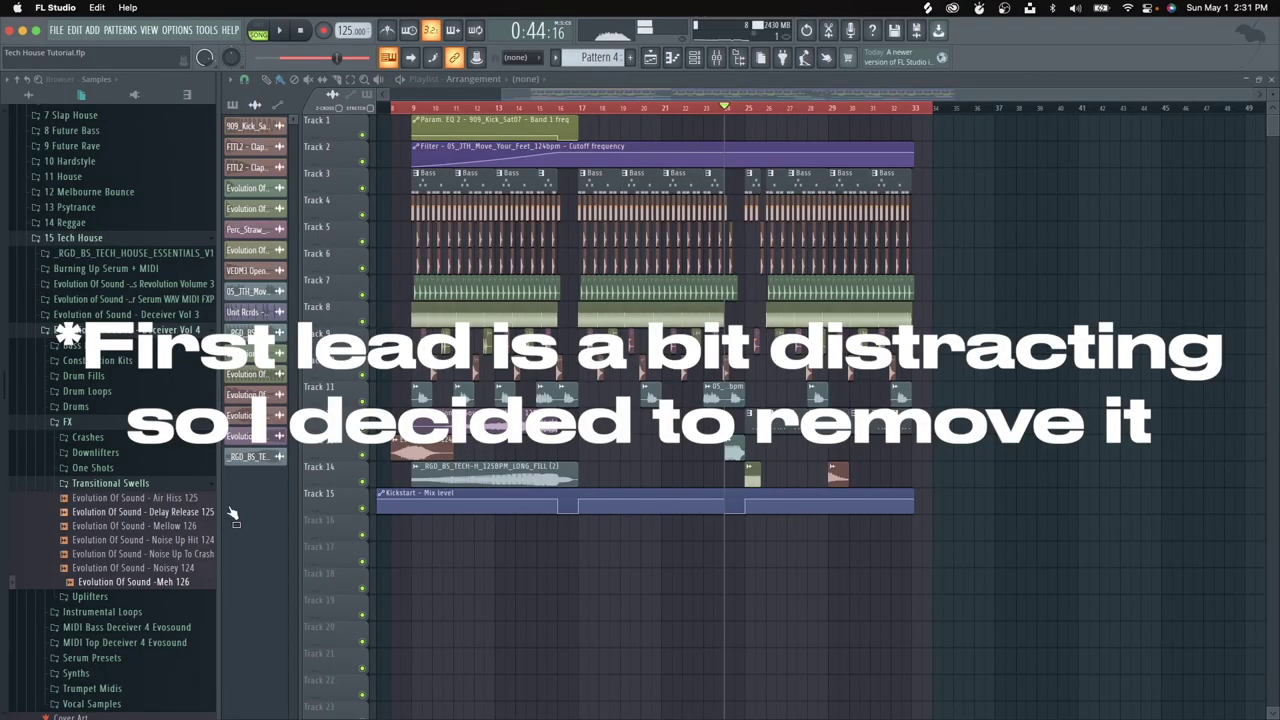
Step: Align the Lev_Riser_128_4_Water_Rise clip on Track 16 so that it ends at bar 24
left_click(694, 108)
scroll(733, 262, "up", 5)
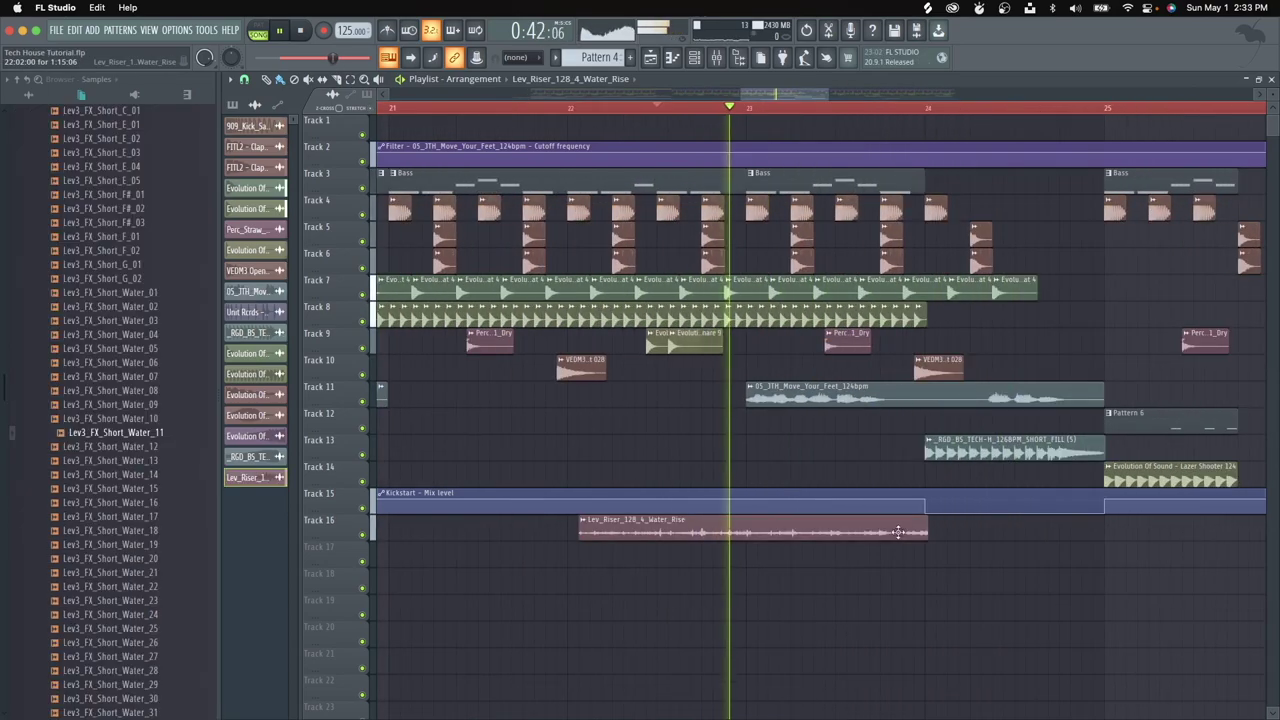
scroll(905, 534, "up", 3)
mouse_move(908, 532)
left_mouse_down()
mouse_move(896, 529)
mouse_move(913, 532)
left_mouse_up()
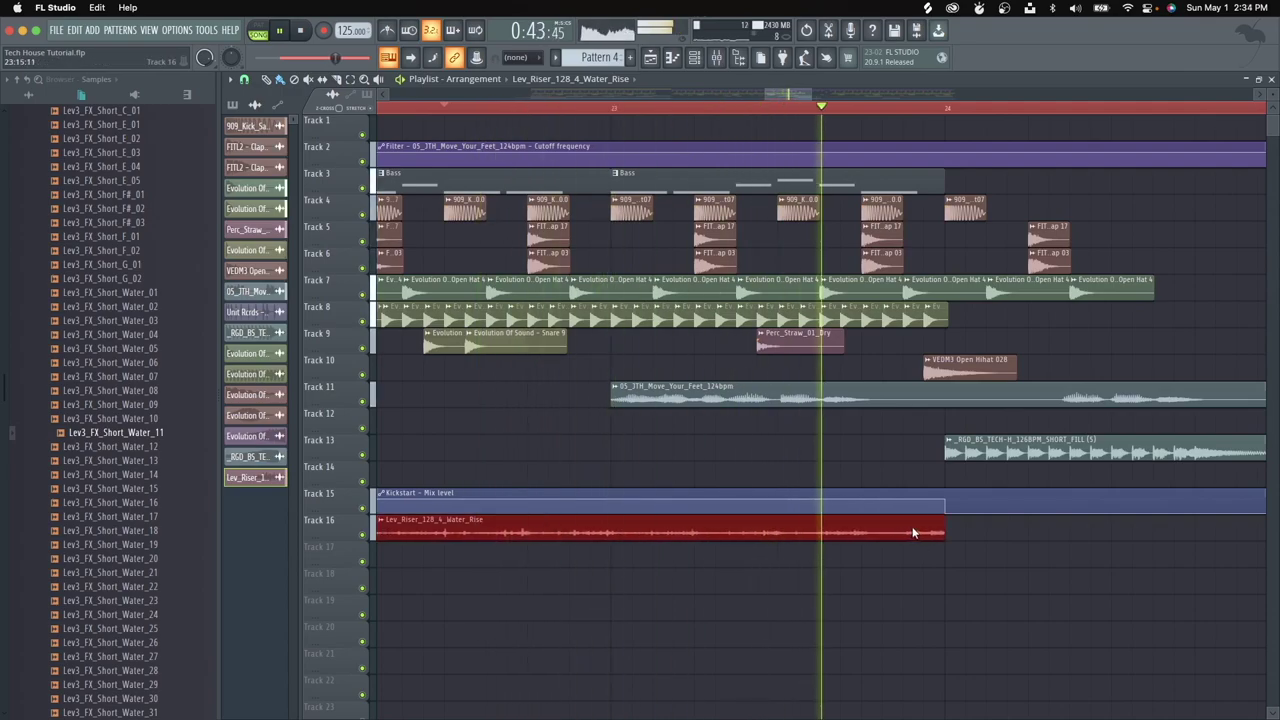
scroll(900, 555, "down", 5)
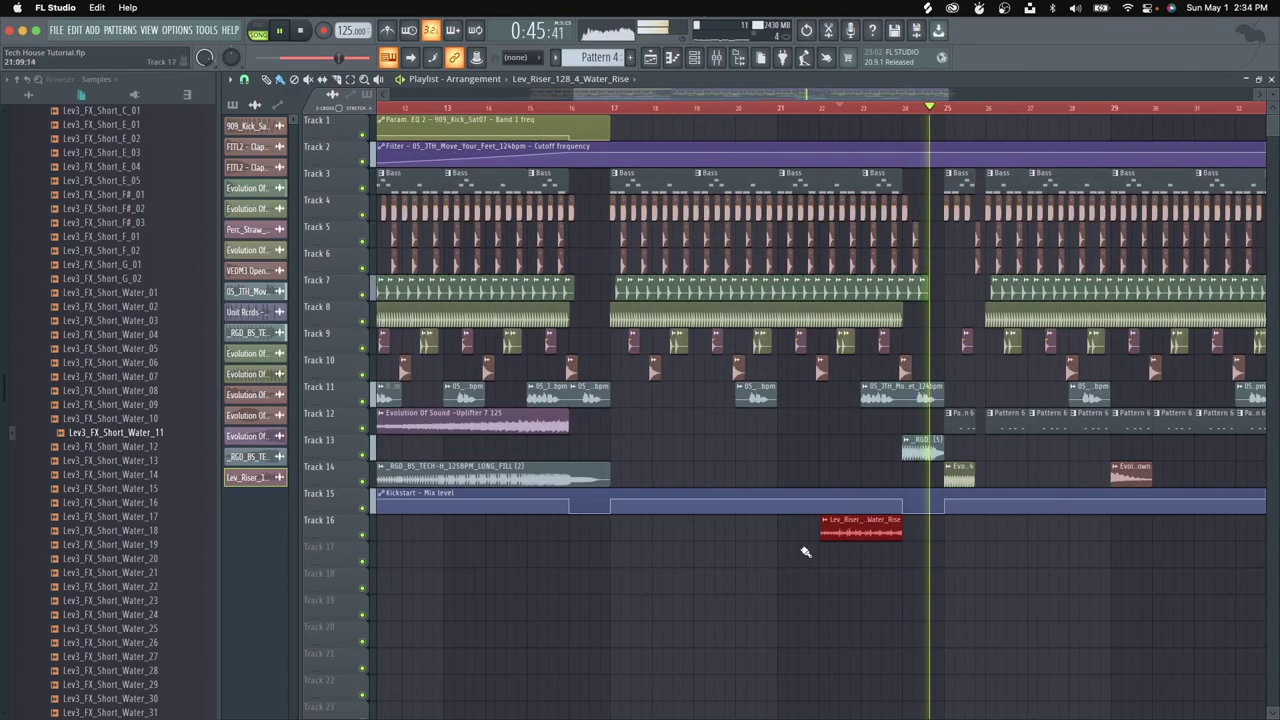
Step: Clear the clip selection and place another Pattern 6 clip on Track 12 at bar 30
scroll(807, 553, "up", 4)
left_click(846, 580, "ctrl")
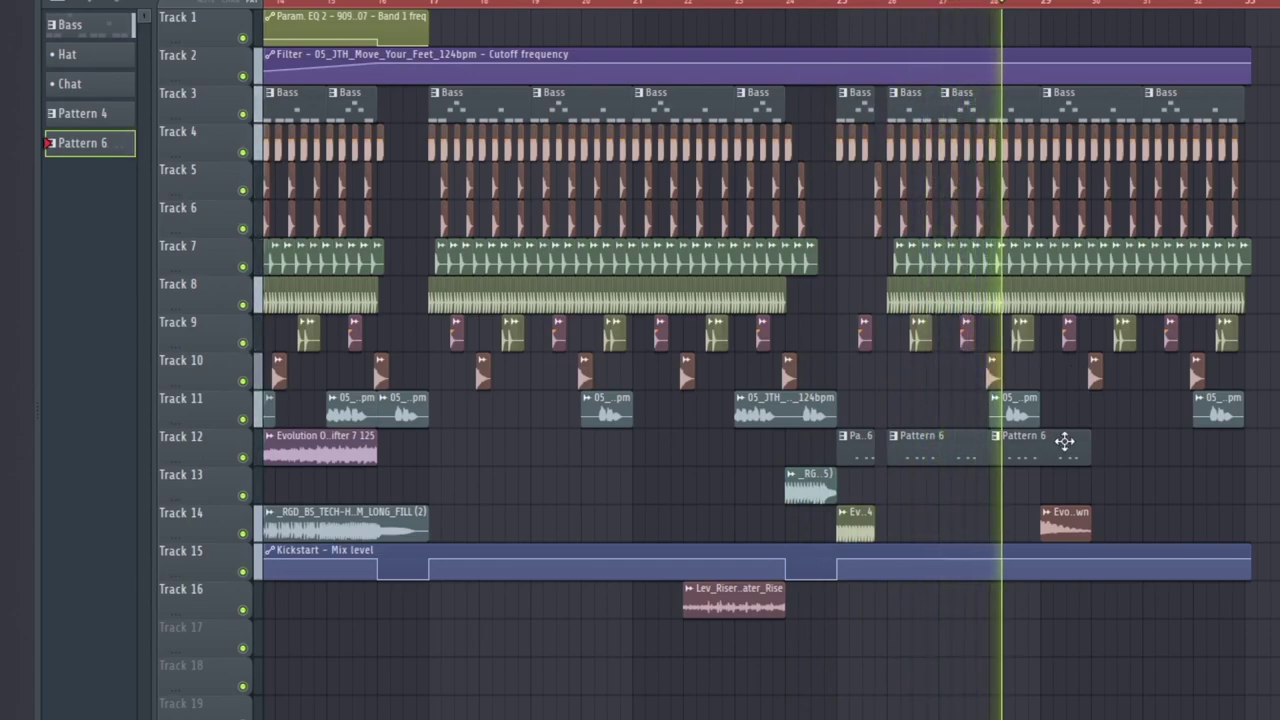
mouse_move(1118, 454)
left_mouse_down()
mouse_move(956, 446)
mouse_move(1188, 443)
mouse_move(1115, 446)
left_mouse_up()
left_click(1275, 523, "ctrl")
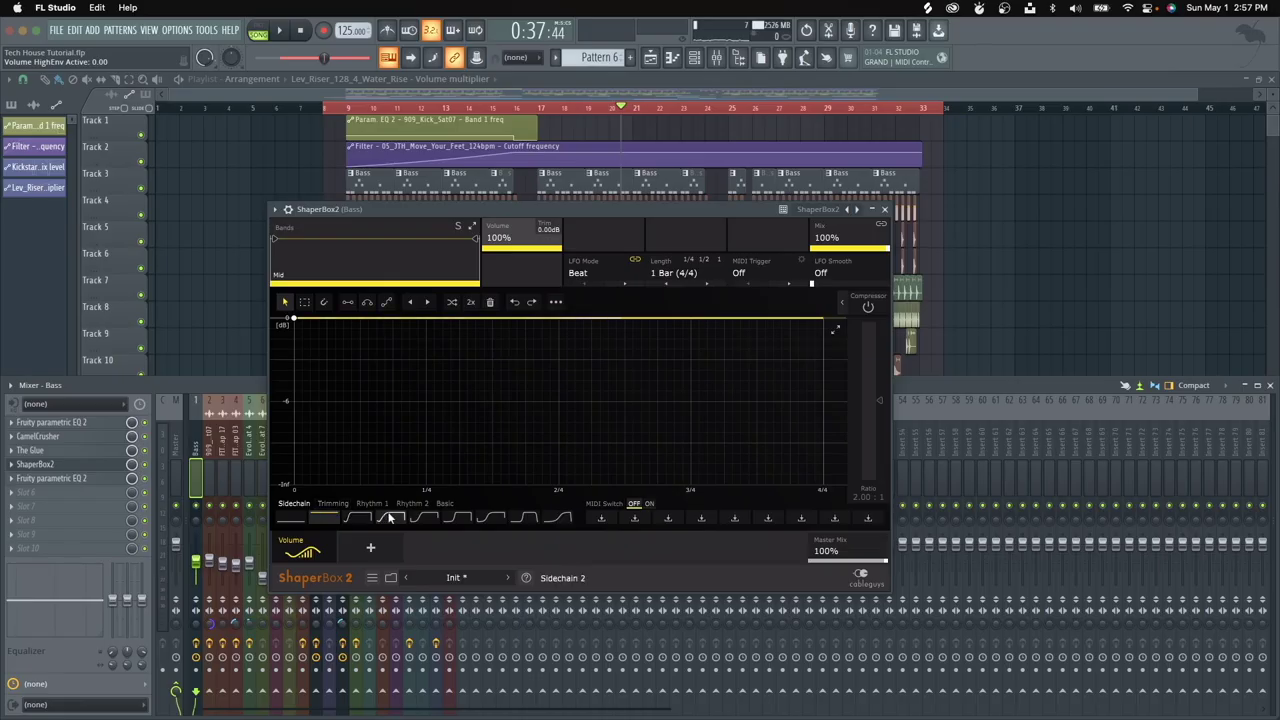
Step: Set the LFO length to 1/4 in the Bass track's ShaperBox2 and apply the S-shaped Sidechain volume curve
left_click(685, 273)
left_click(665, 412)
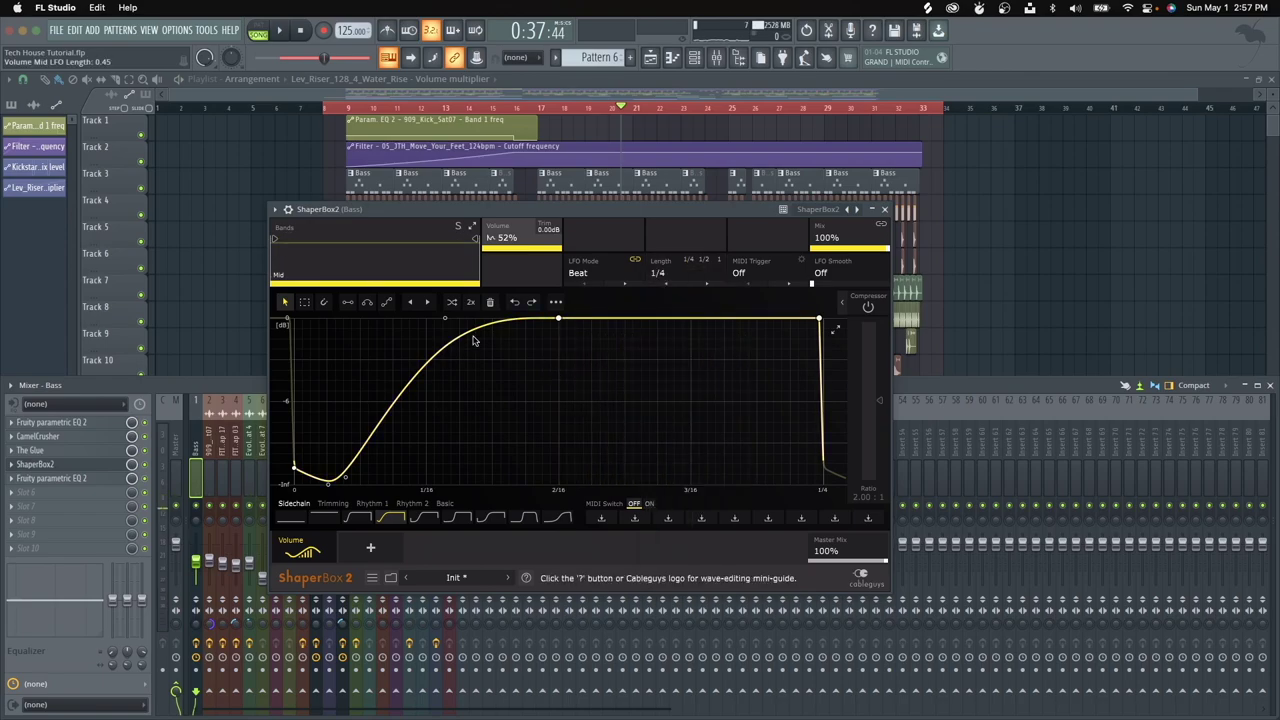
left_click(424, 517)
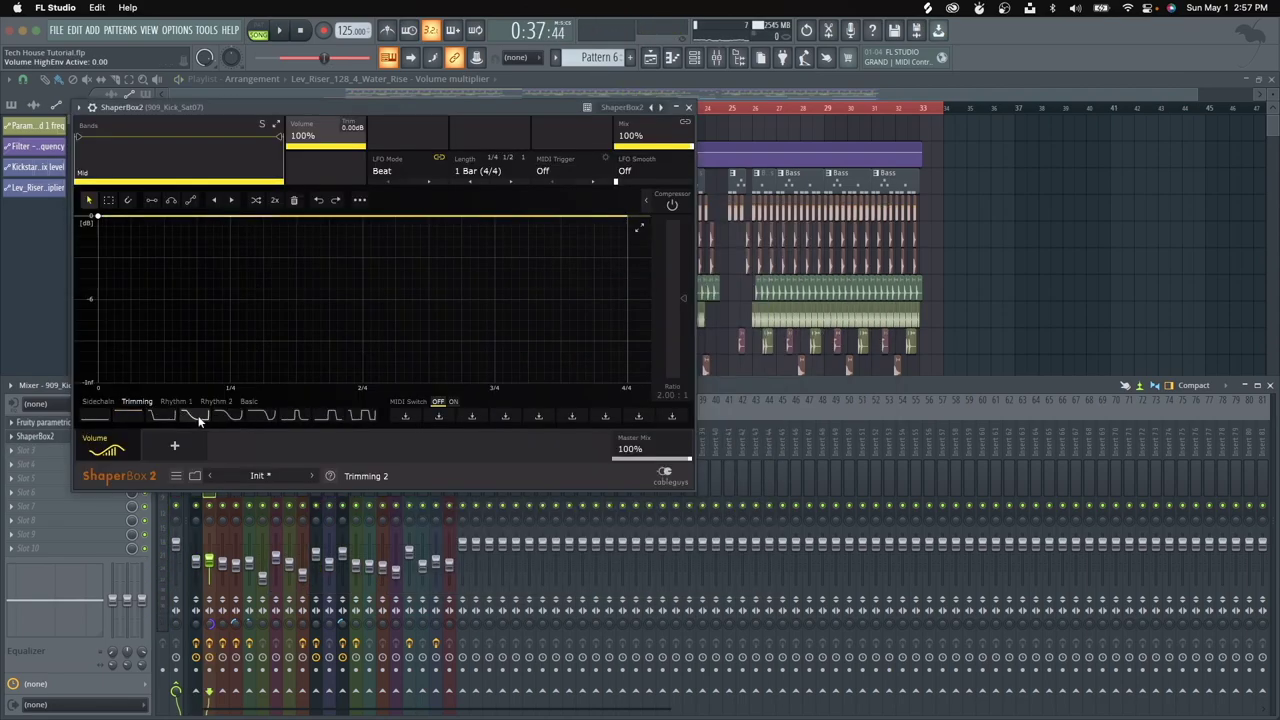
Step: Apply the Trimming 2 curve in the 909_Kick_Sat07 ShaperBox2, start playback and set the LFO length to 1/4
left_click(198, 414)
key("space")
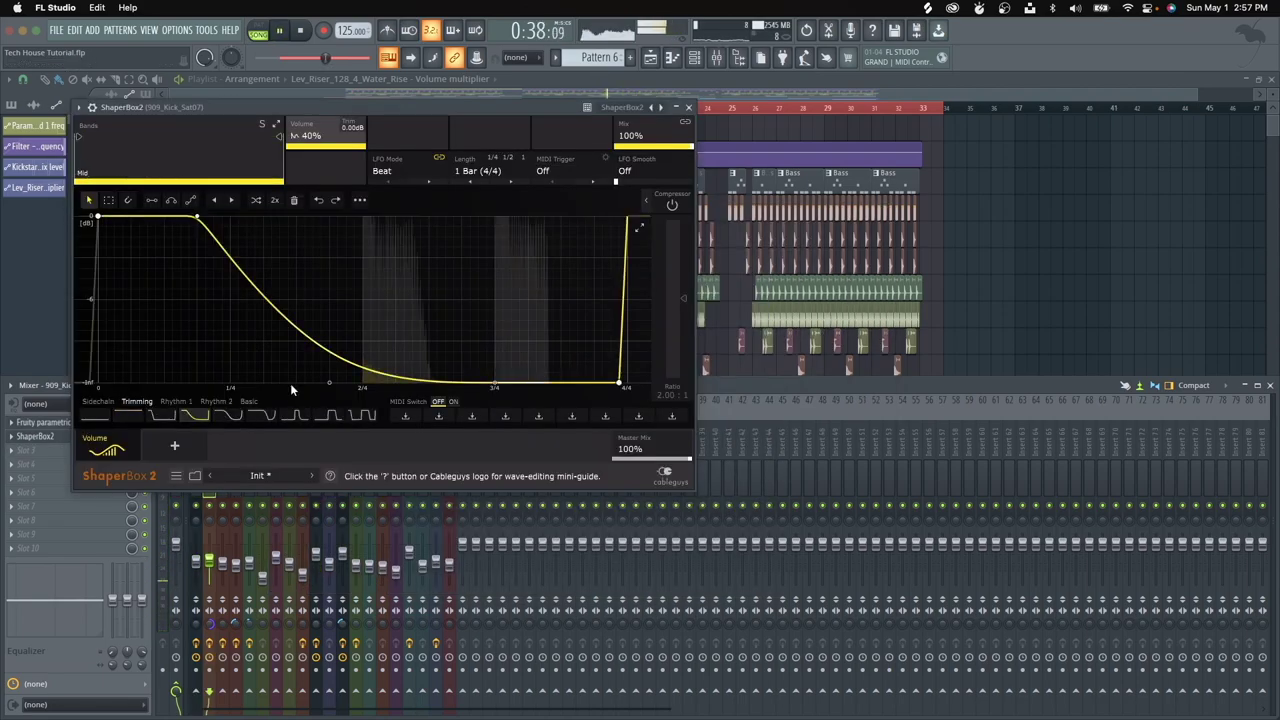
left_click(478, 184)
left_click(486, 331)
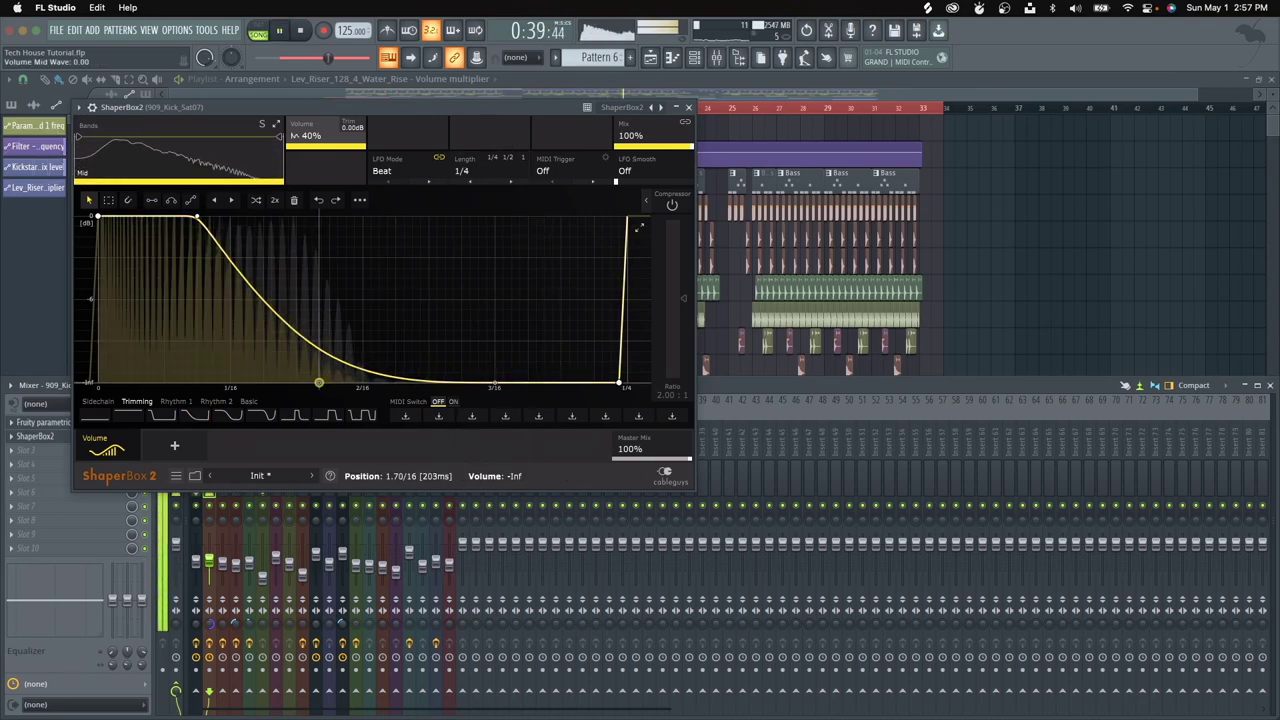
Step: Stack the Bass track's ShaperBox2 window above the 909_Kick_Sat07 one and compare their volume curves during playback
left_click_drag(337, 111, 780, 209)
left_click(196, 461)
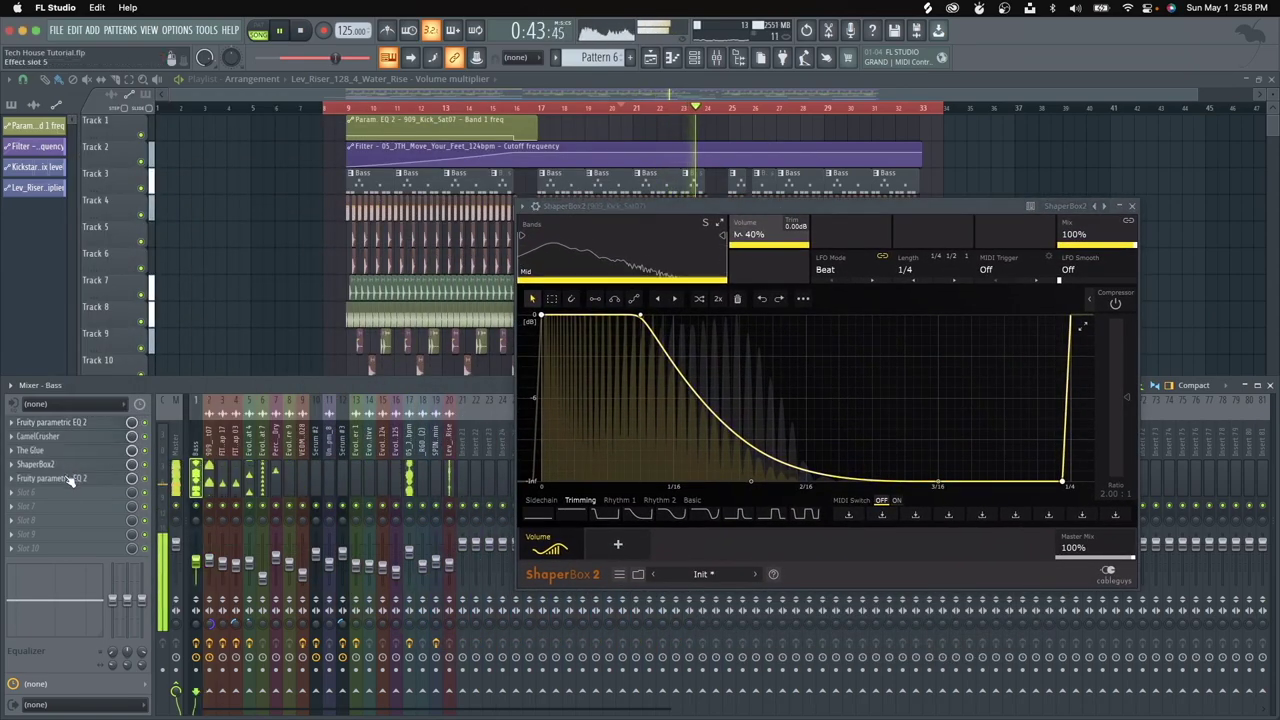
left_click(126, 465)
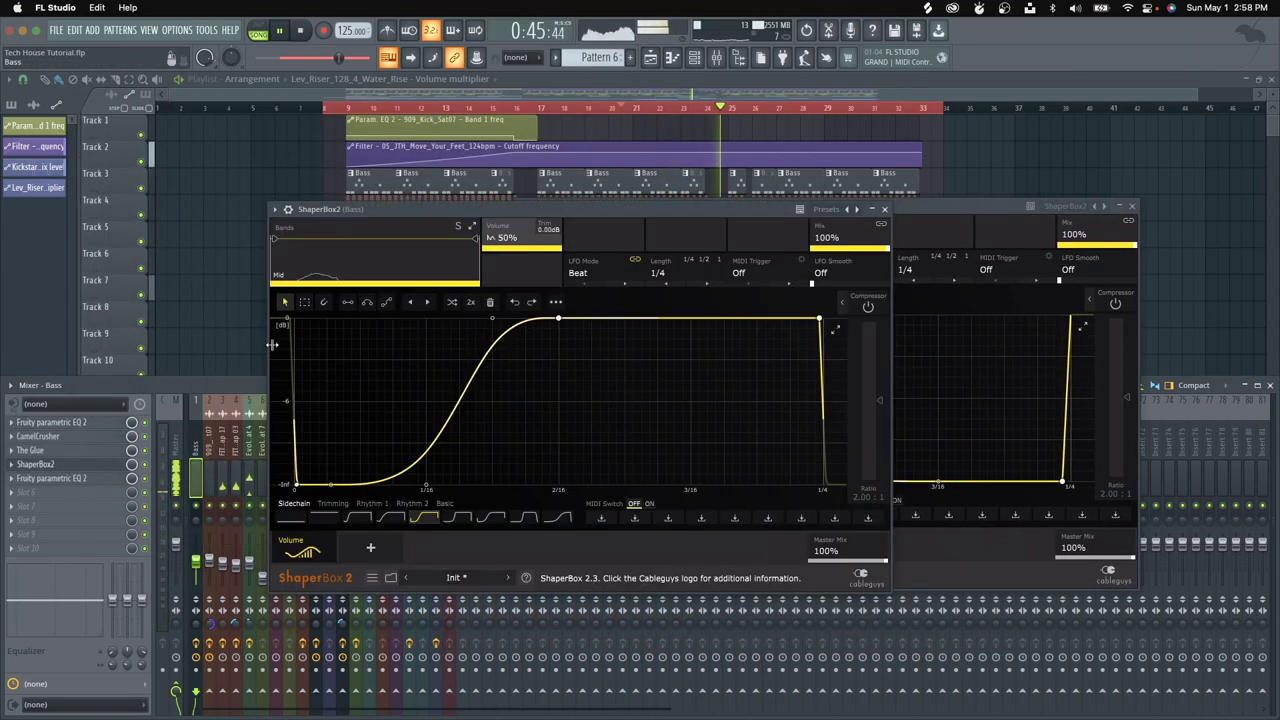
left_click_drag(480, 210, 468, 162)
left_click(982, 208)
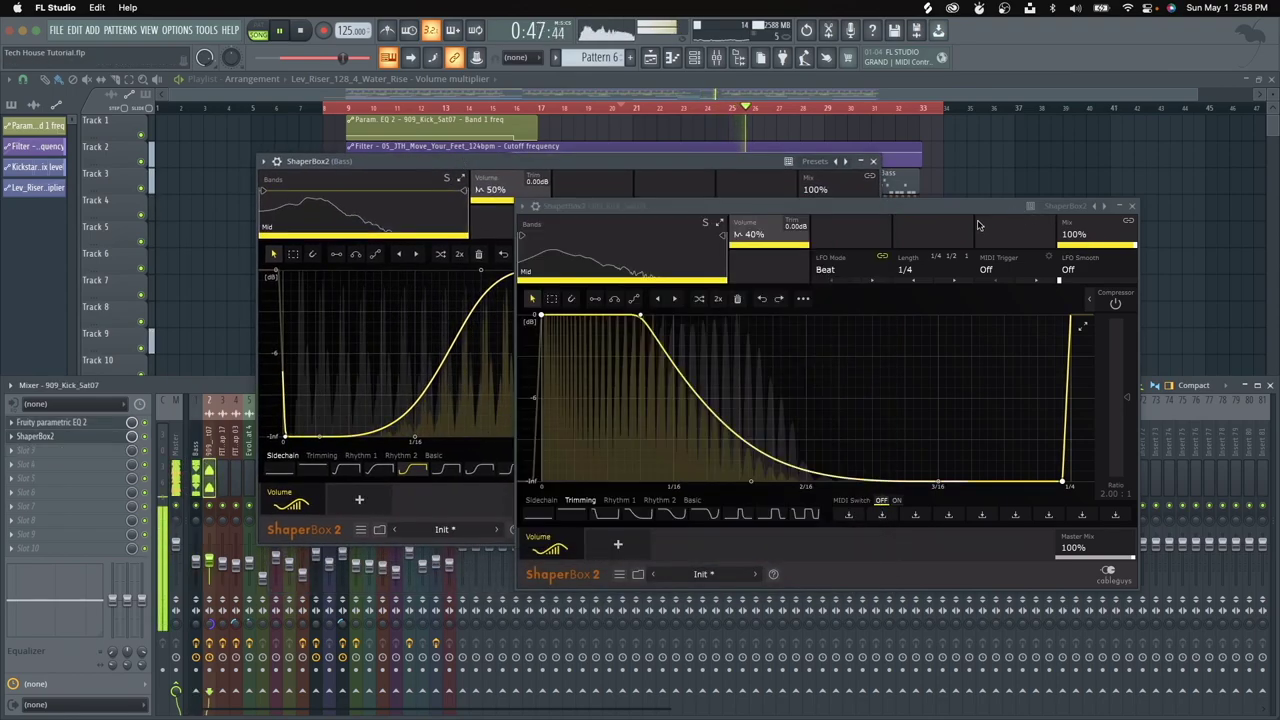
left_click_drag(850, 214, 590, 332)
left_click_drag(560, 162, 547, 39)
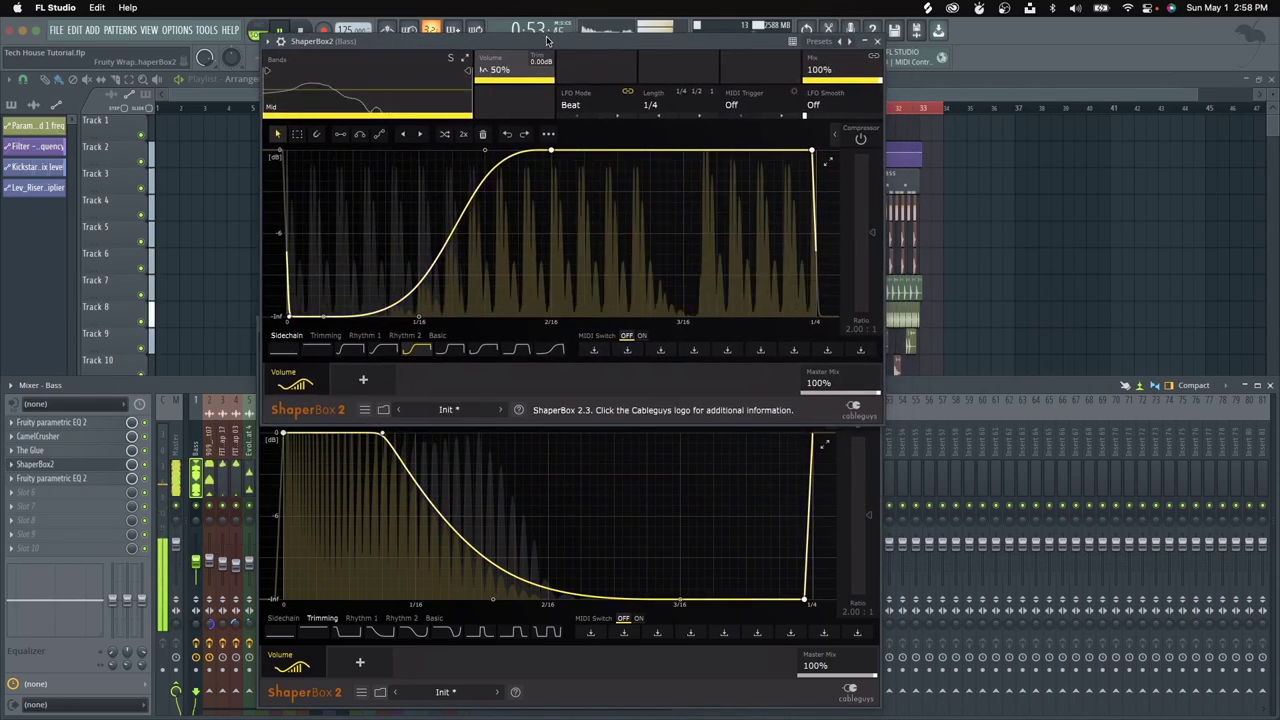
left_click(548, 597)
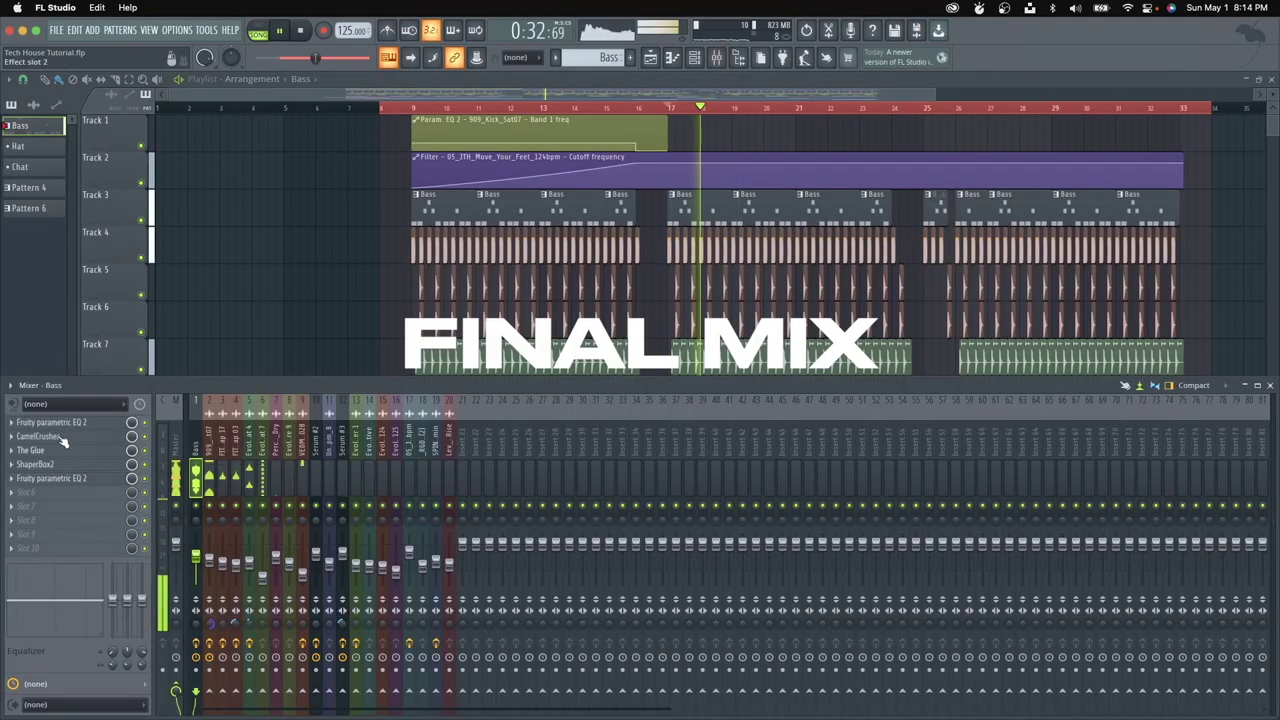
Step: Review the Bass track's CamelCrusher and final Fruity parametric EQ 2 settings, closing the EQ window when done
left_click(40, 437)
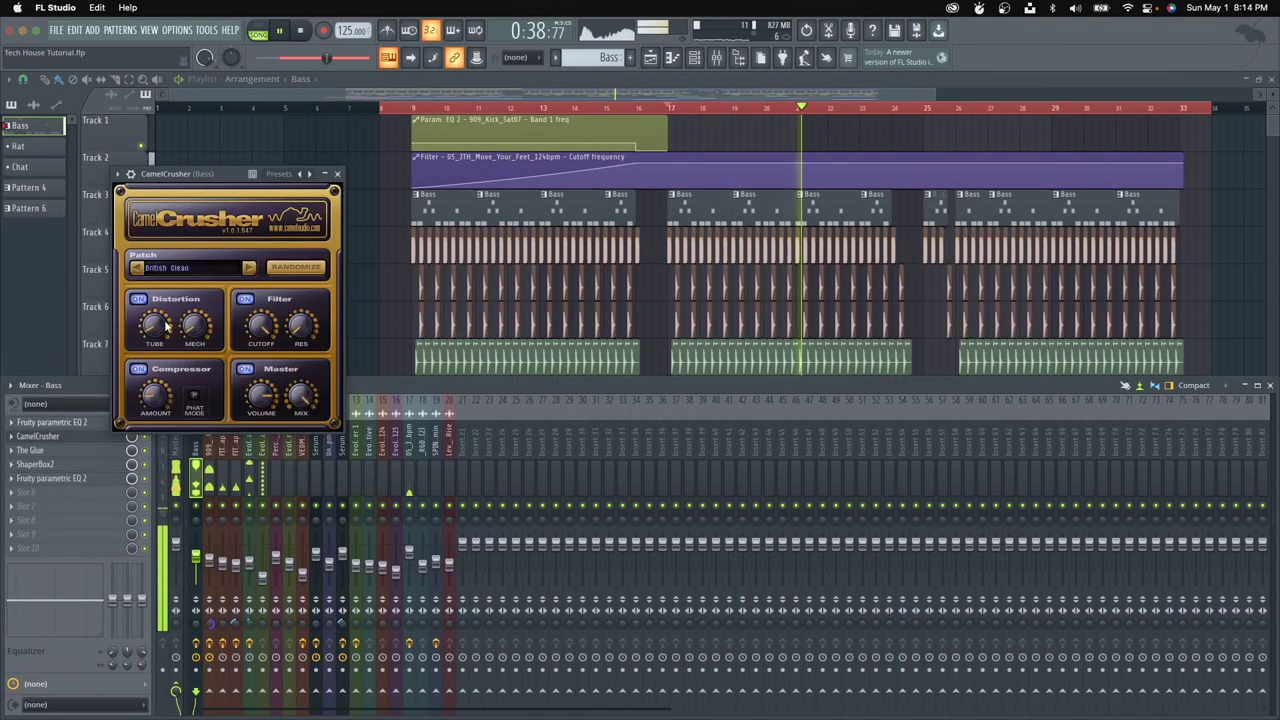
left_click(100, 423)
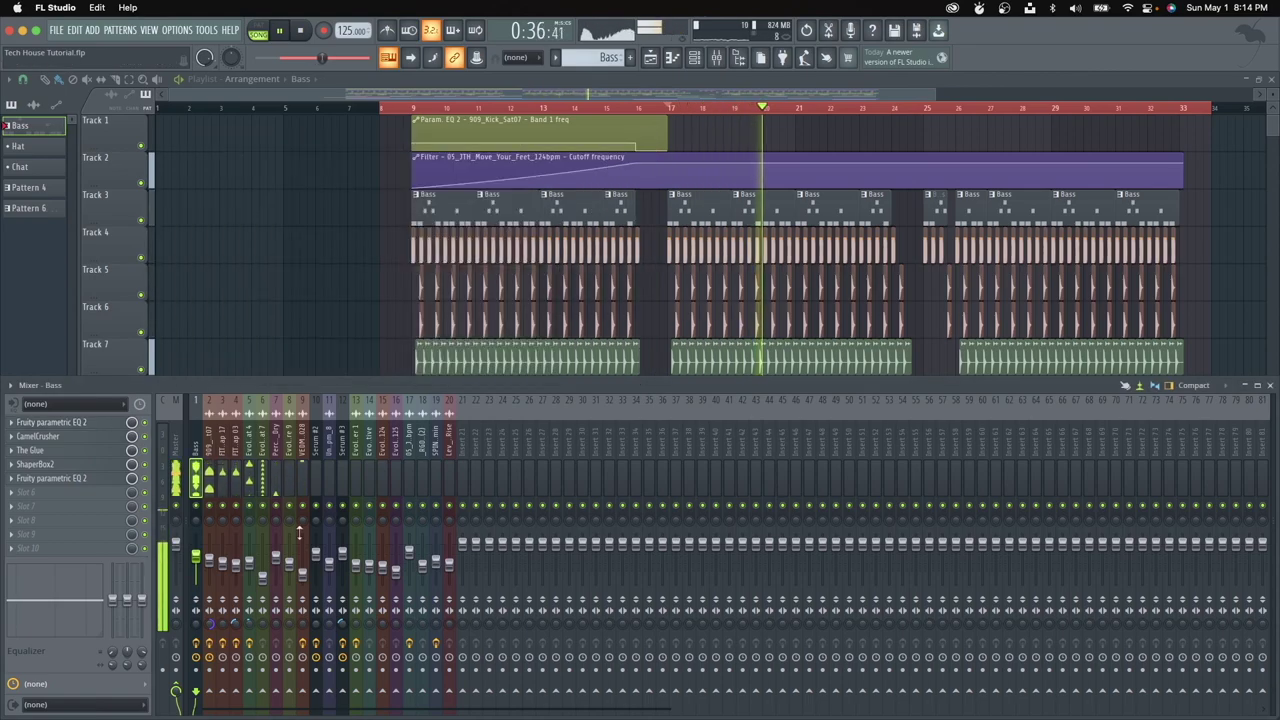
left_click(82, 478)
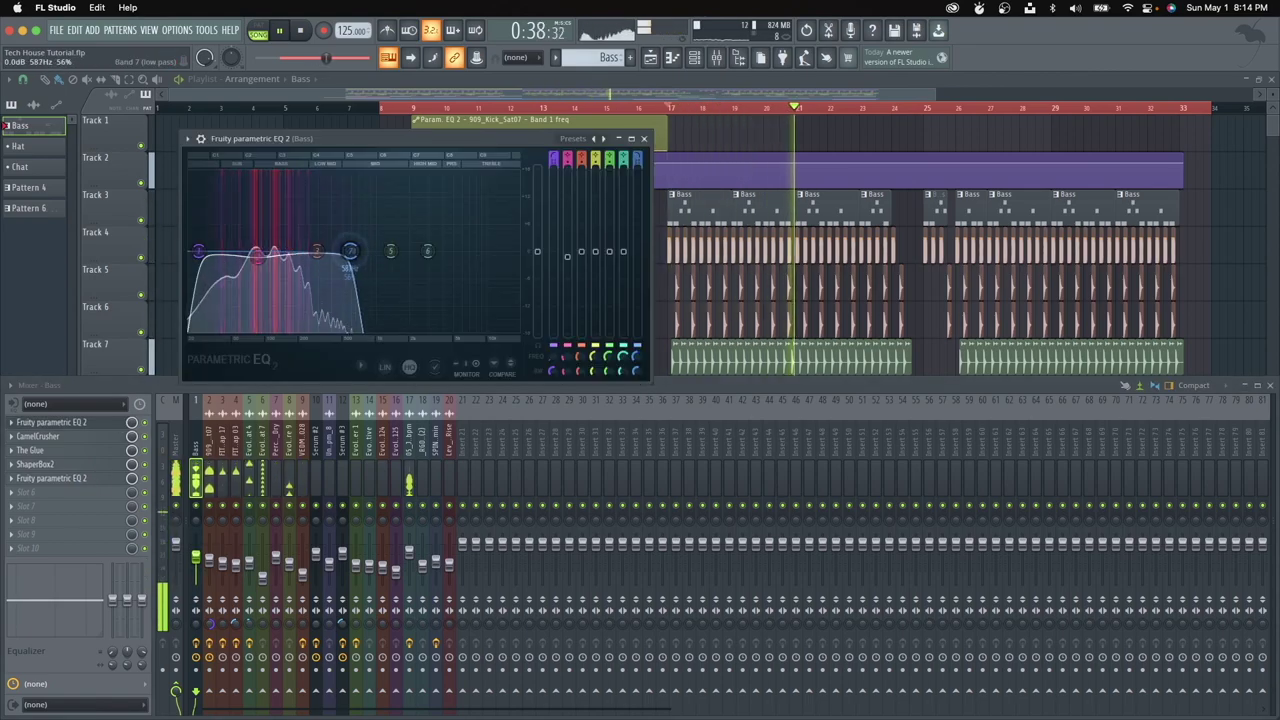
left_click(644, 139)
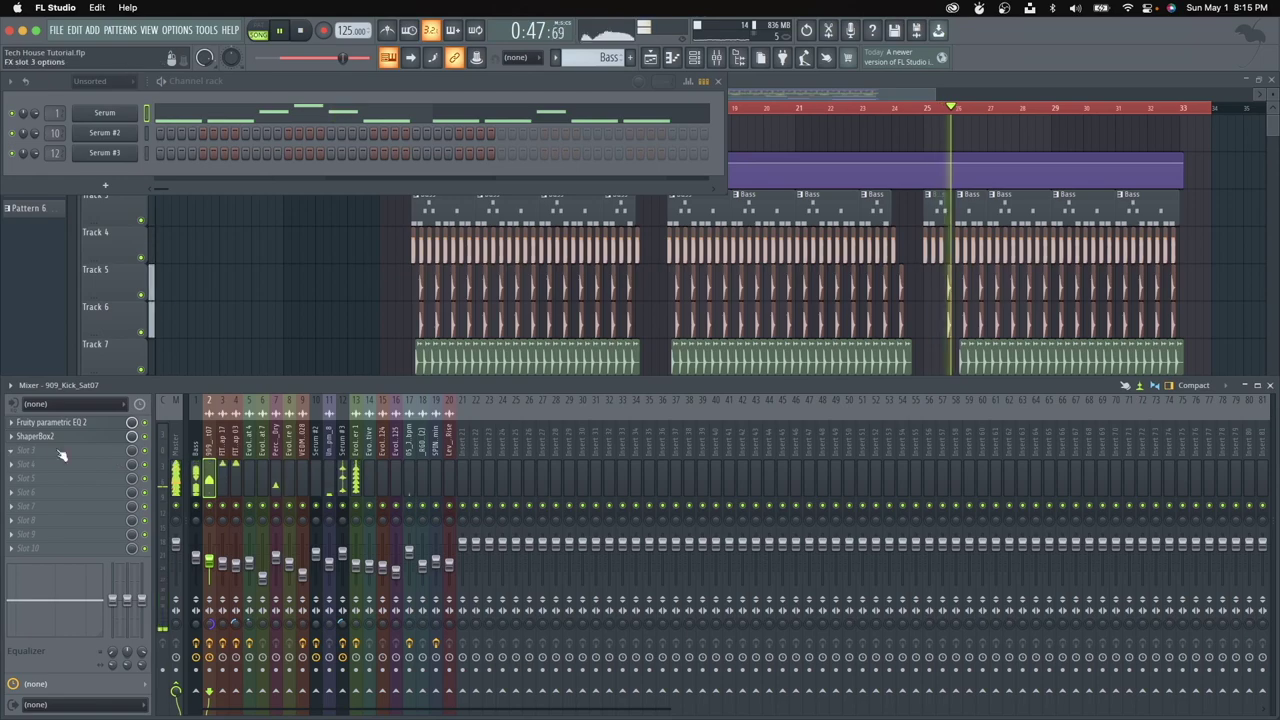
Step: Add Fruity parametric EQ 2 to slot 3 of the 909_Kick_Sat07 track and cut Band 2 by about 2.2 dB around 80 Hz
left_click(62, 452)
left_click(160, 550)
left_click_drag(177, 139, 537, 218)
mouse_move(464, 330)
left_mouse_down()
mouse_move(452, 305)
mouse_move(457, 333)
left_mouse_up()
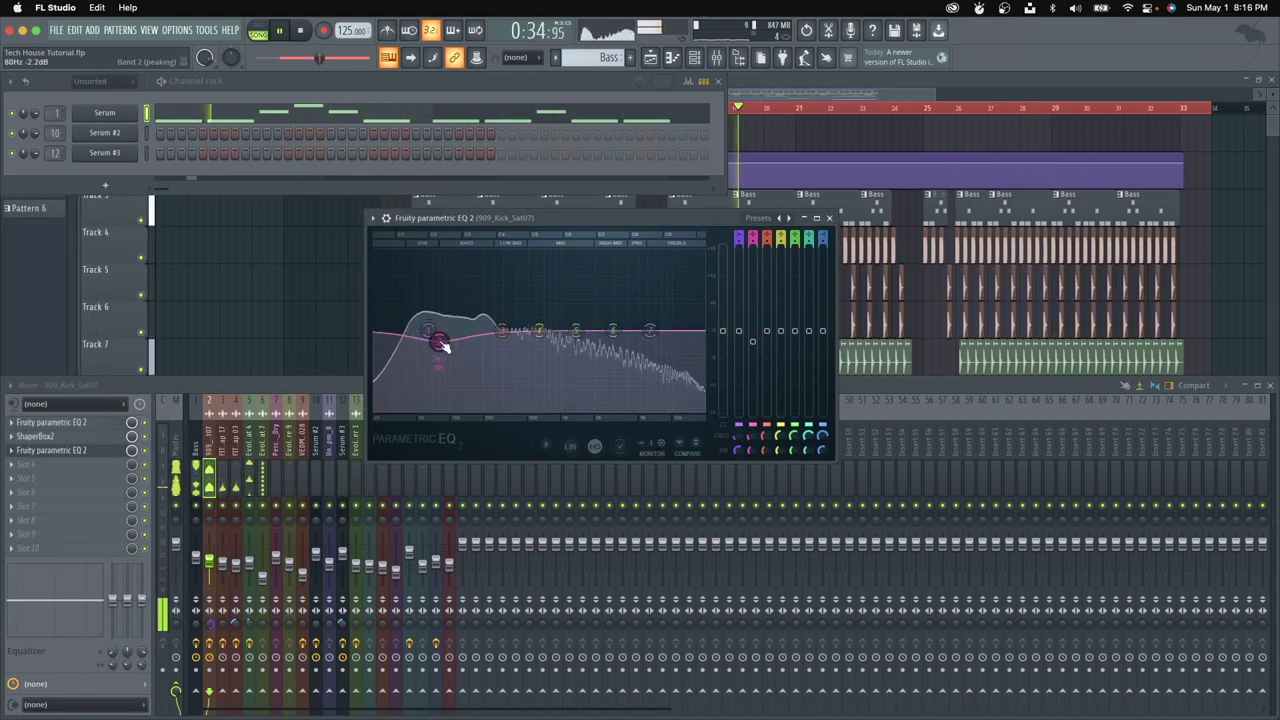
left_click_drag(444, 346, 444, 345)
scroll(444, 345, "down", 3)
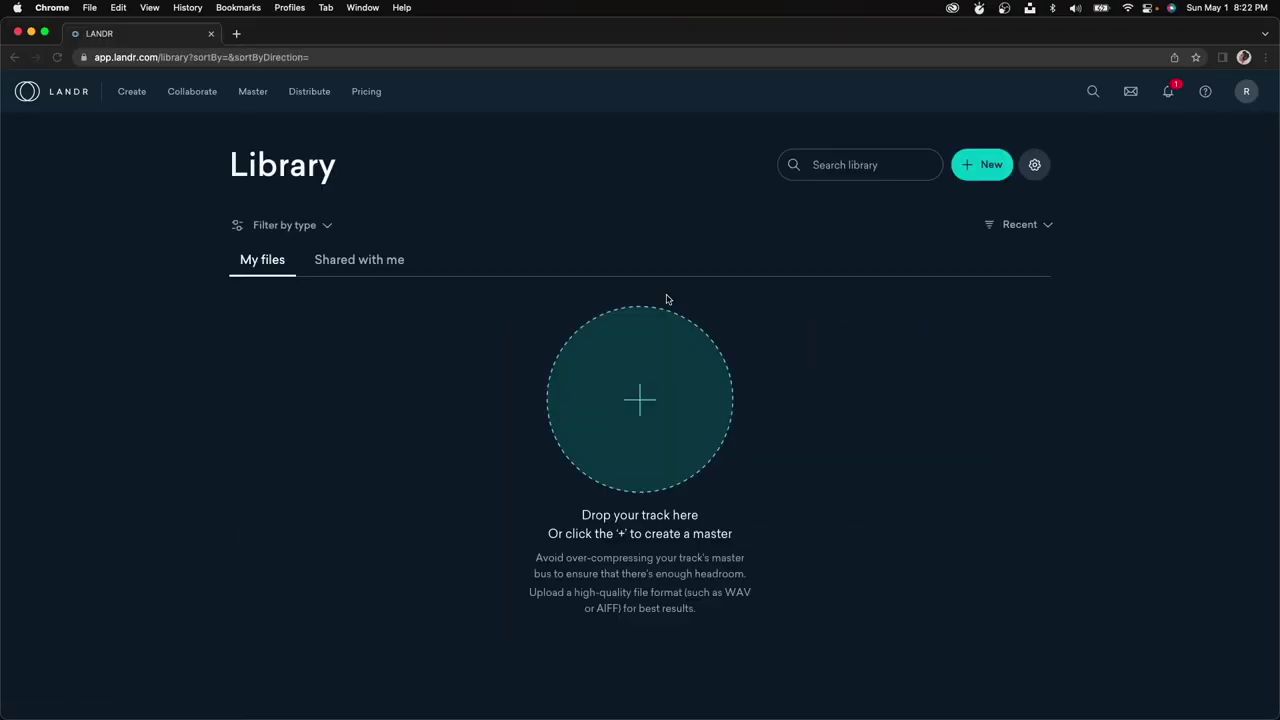
Step: Switch to the LANDR library in Chrome and upload the Tech House Tutorial WAV file for mastering
left_click(598, 464)
left_click(249, 405)
left_click(380, 262)
left_click(1036, 509)
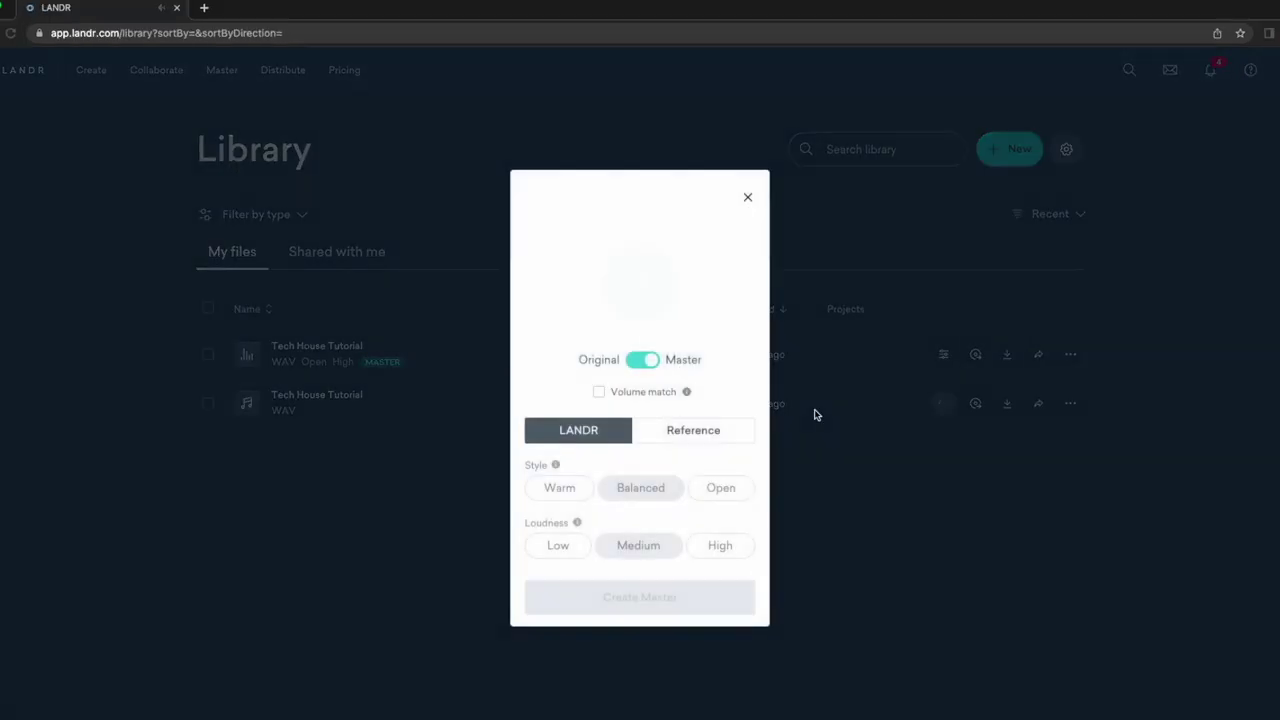
Step: Play the mastering preview of Tech House Tutorial with the original mix selected for comparison with the master
left_click(644, 362)
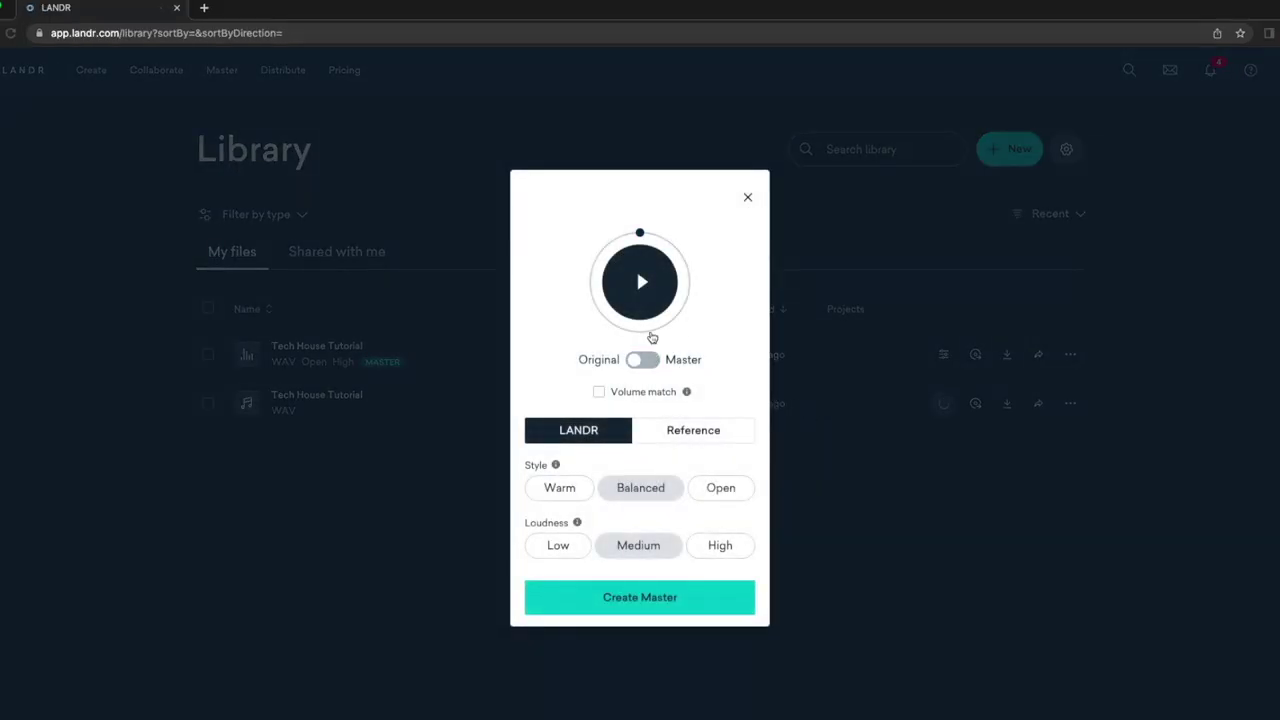
left_click(643, 283)
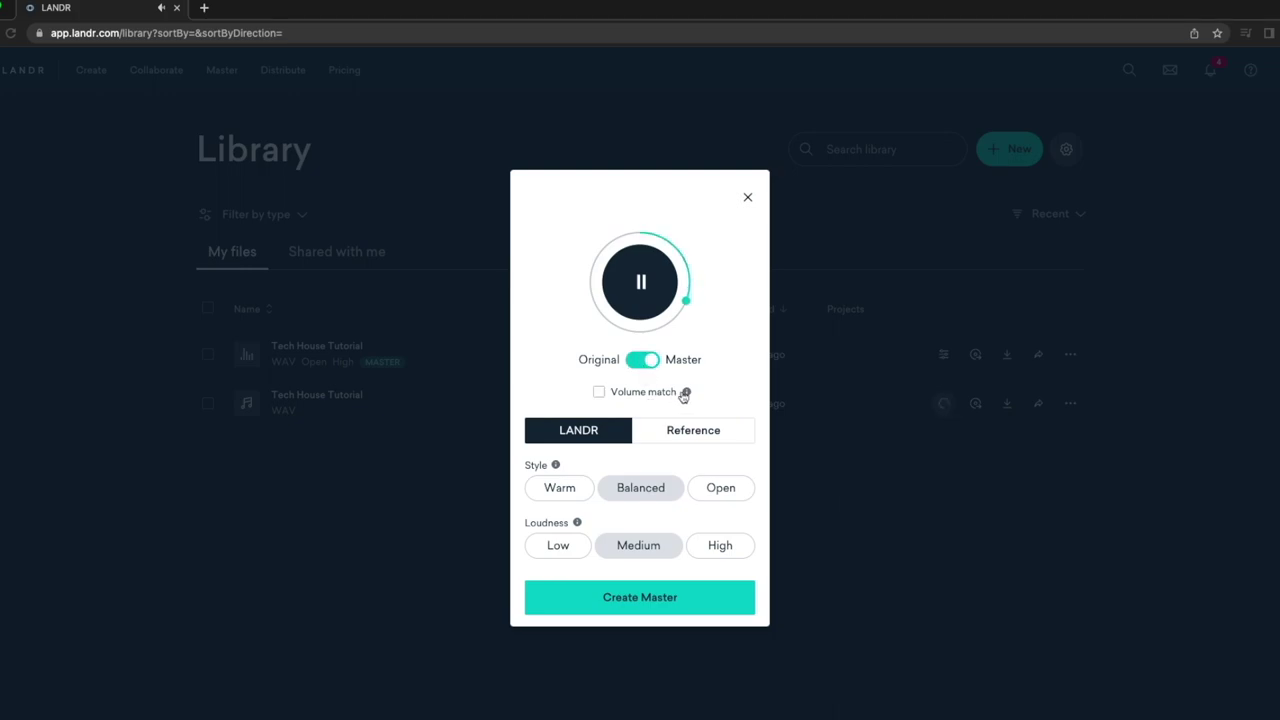
mouse_move(685, 393)
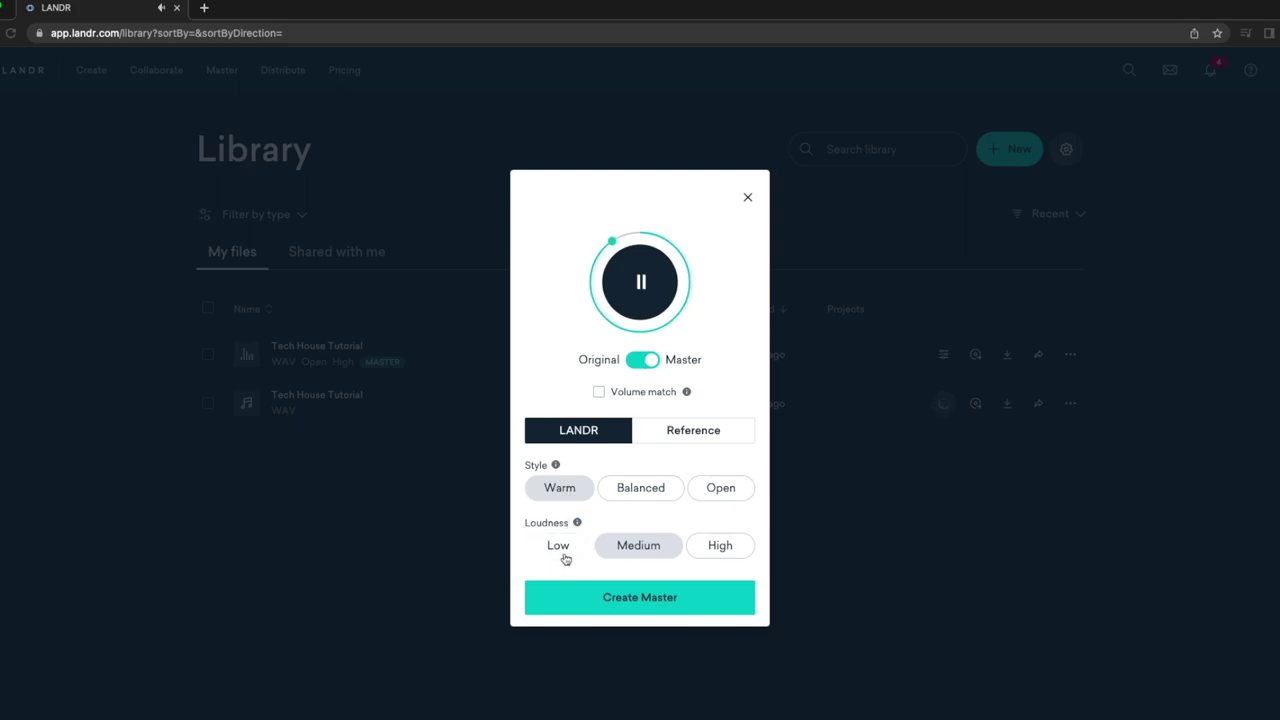
Step: Set the mastering style to Open and audition the Low, Medium and High loudness levels, finishing on Medium
mouse_move(557, 466)
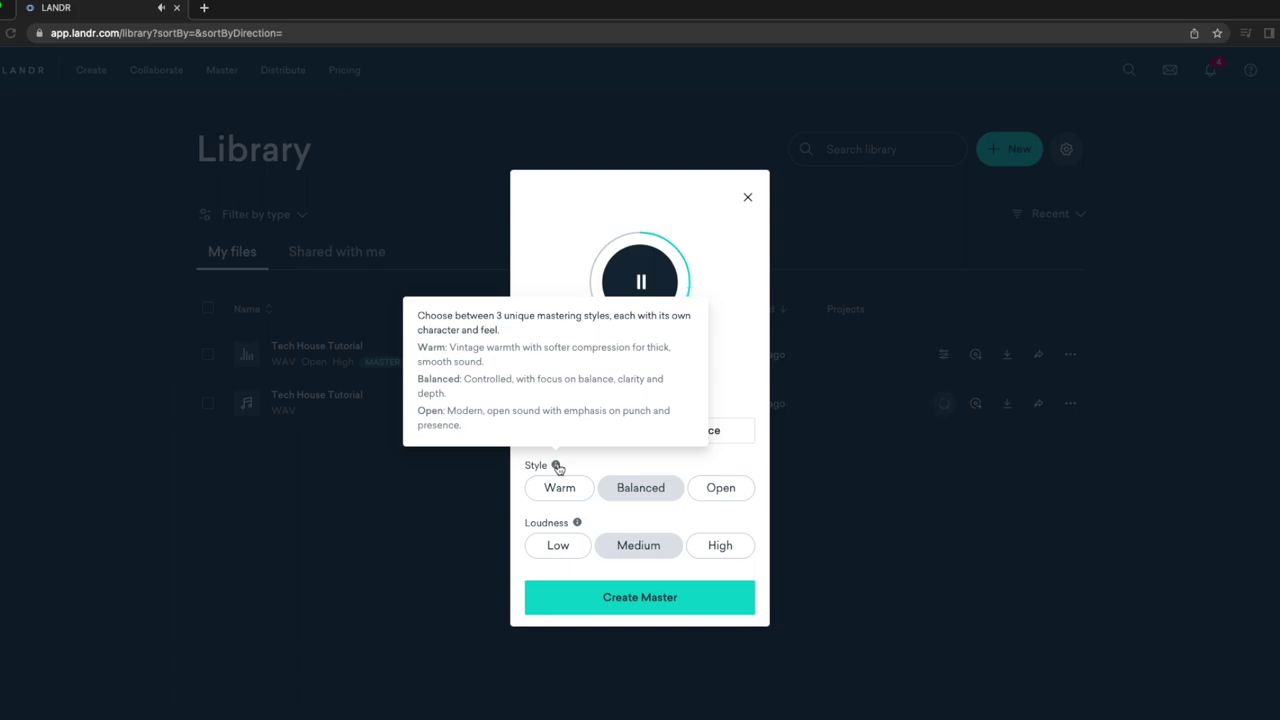
left_click(718, 489)
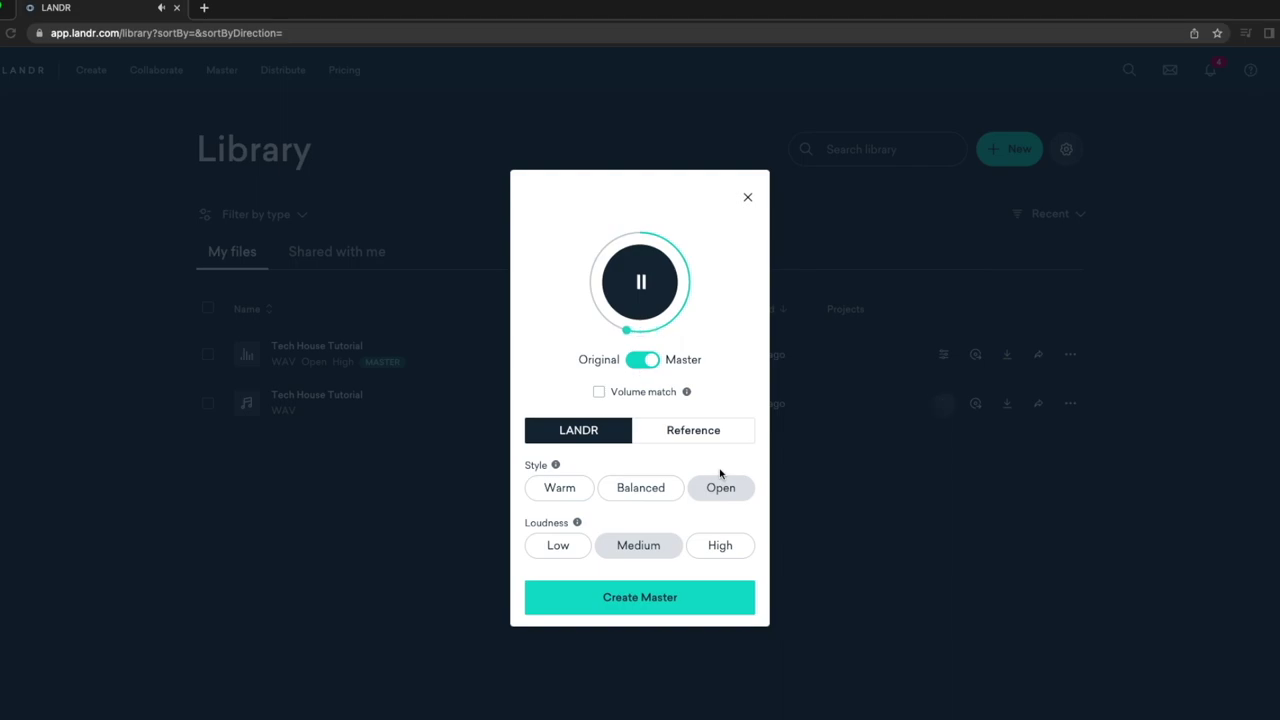
mouse_move(577, 523)
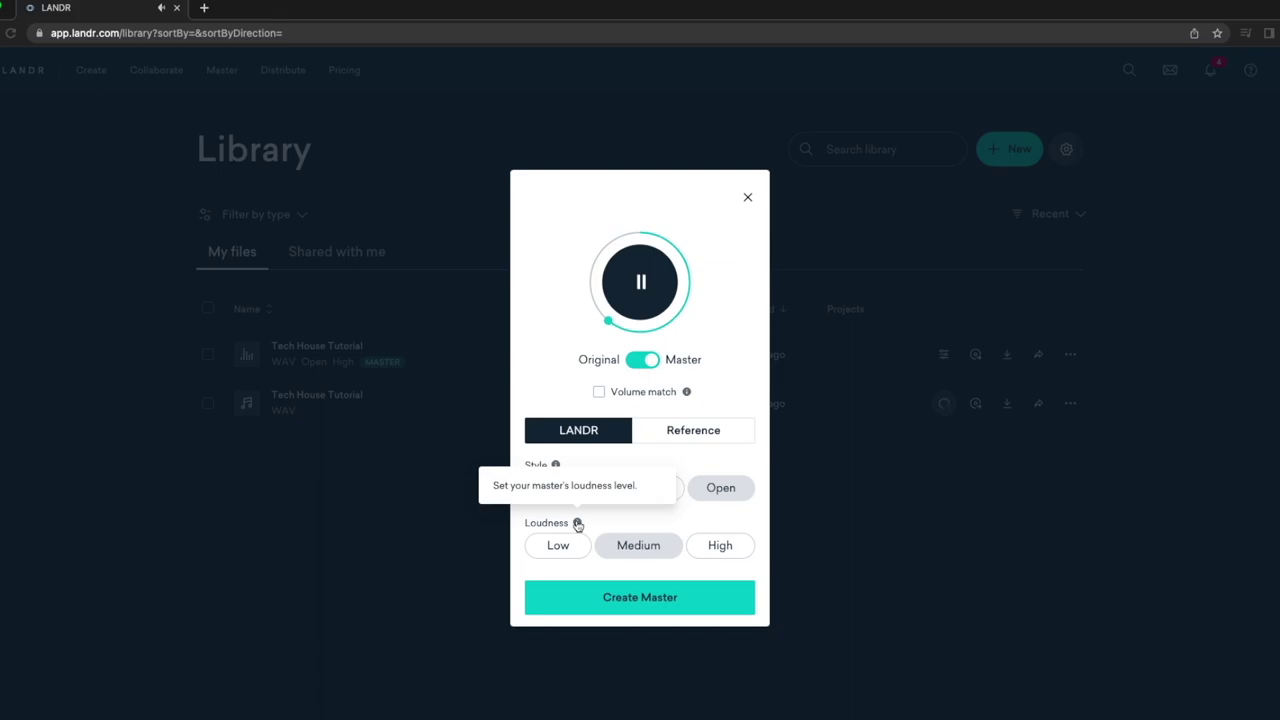
left_click(566, 545)
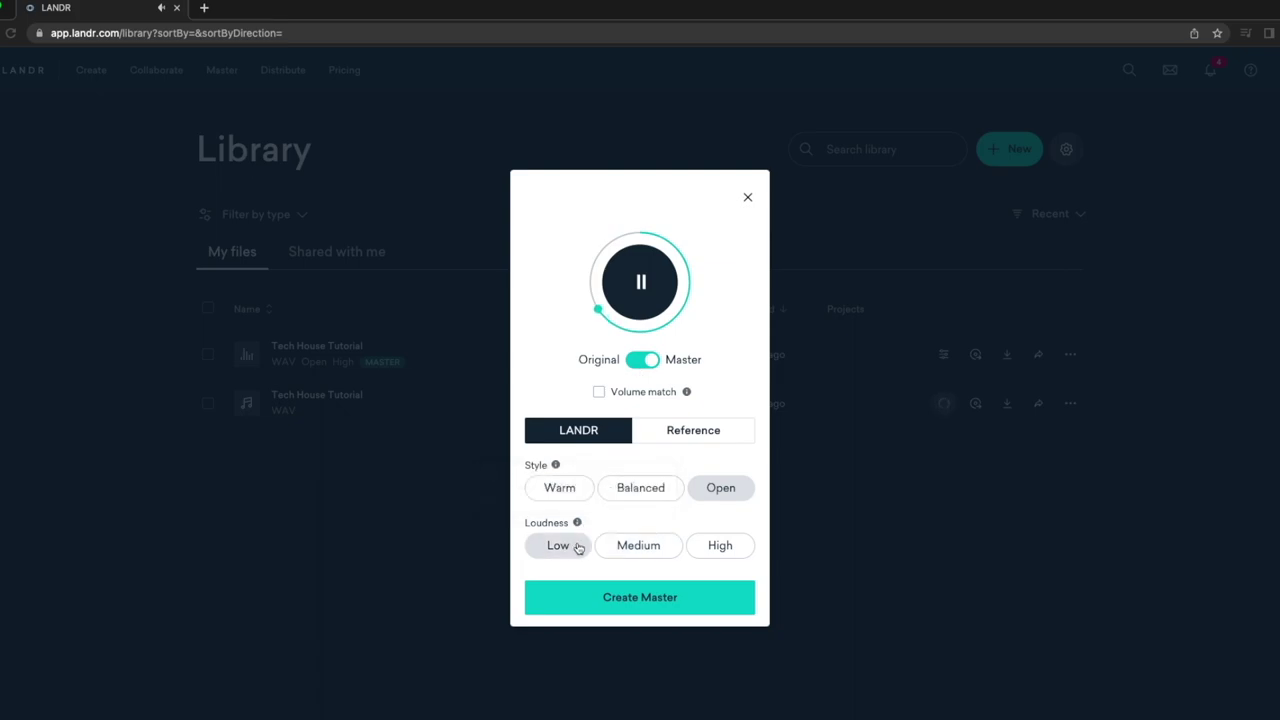
left_click(650, 548)
left_click(720, 545)
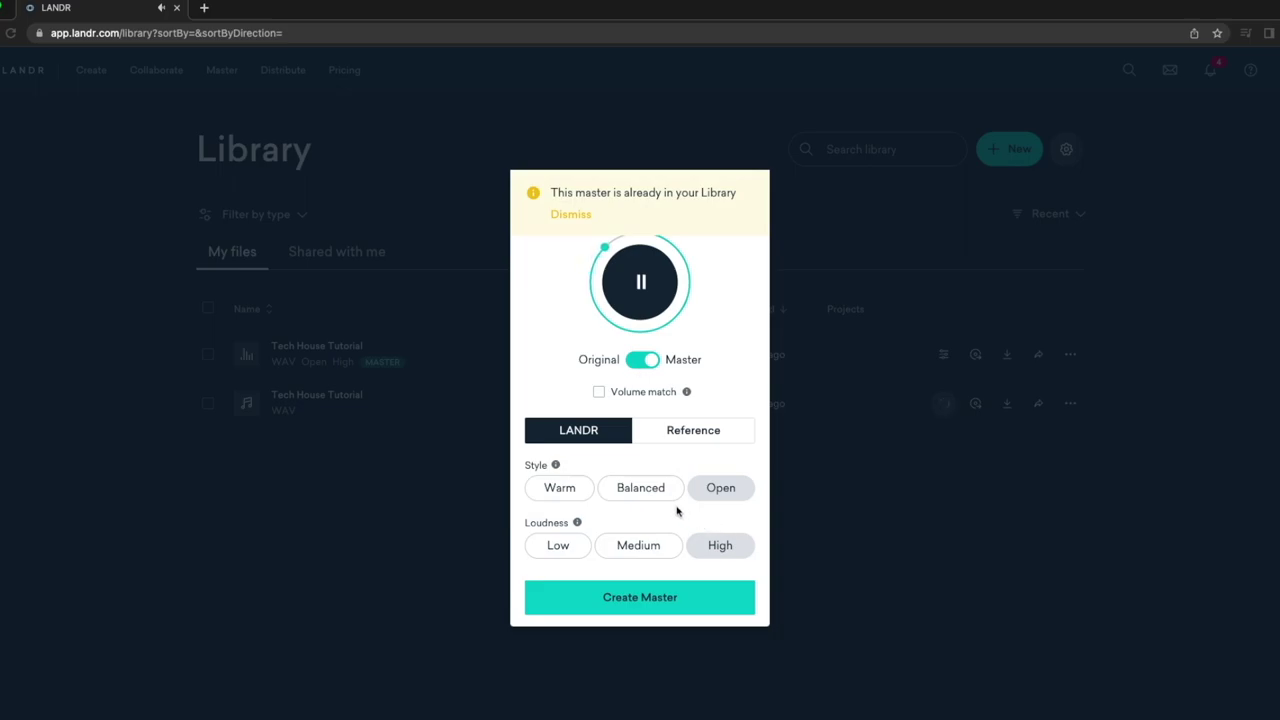
left_click(640, 545)
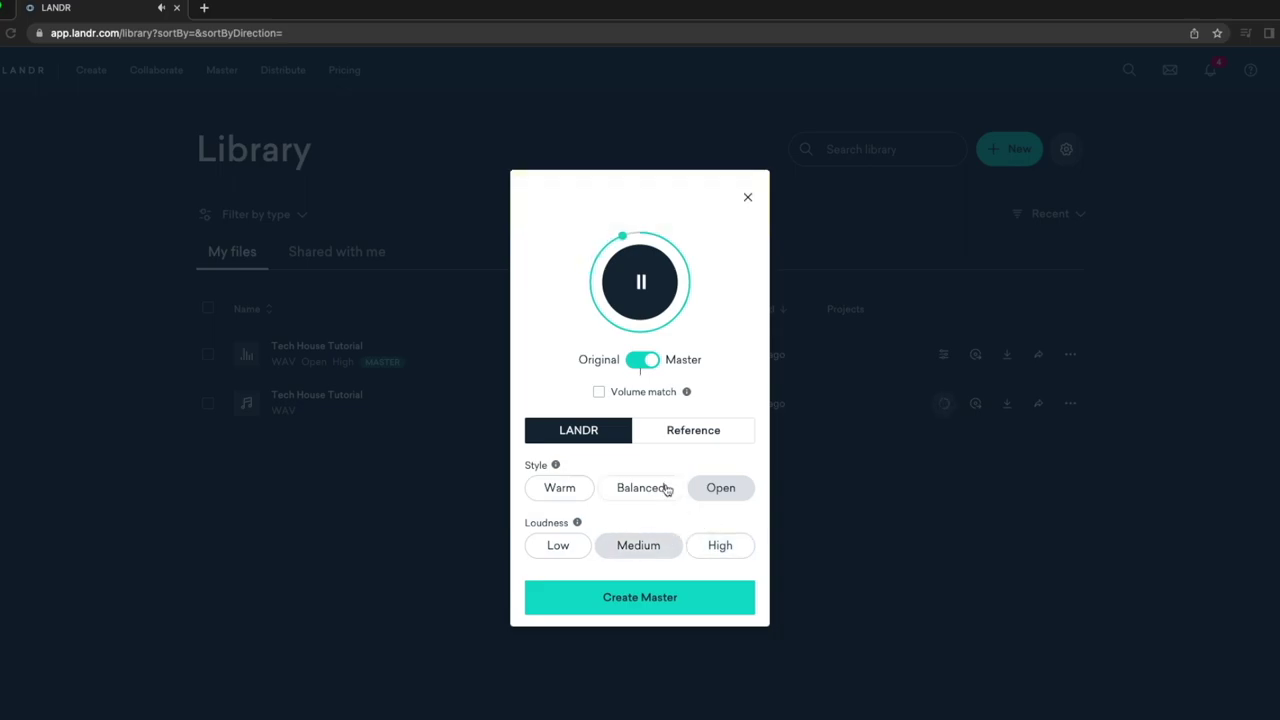
Step: Audition the Balanced mastering style against Open in the preview, finishing on Open
left_click(667, 489)
left_click(711, 488)
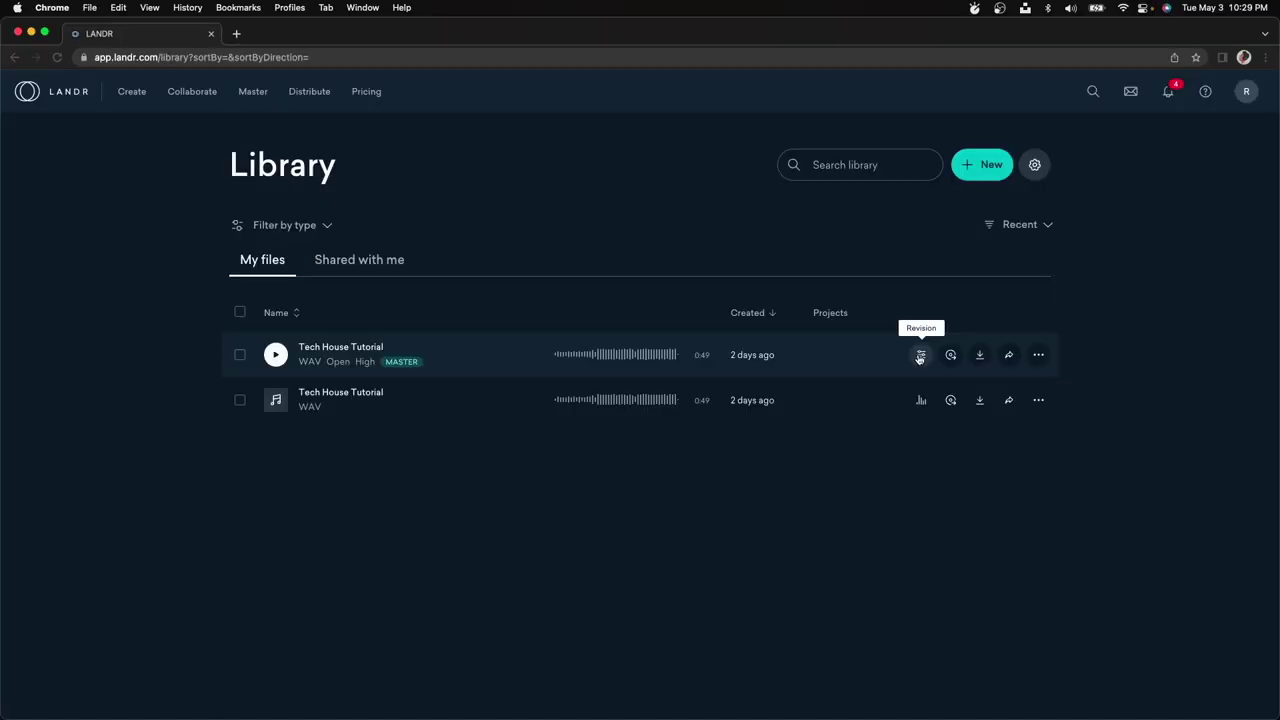
Step: Open the mastering revision of the Tech House Tutorial master and review its loudness, distortion filter, EQ and sibilance options
left_click(917, 355)
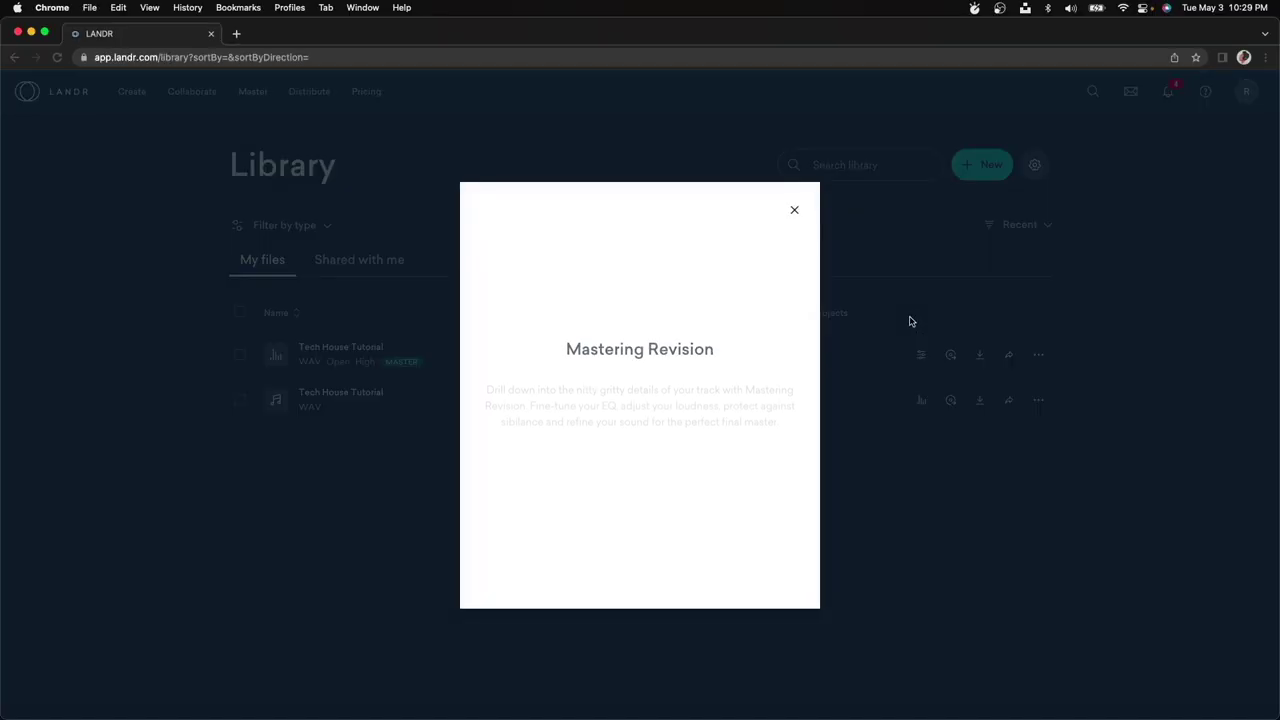
left_click(645, 435)
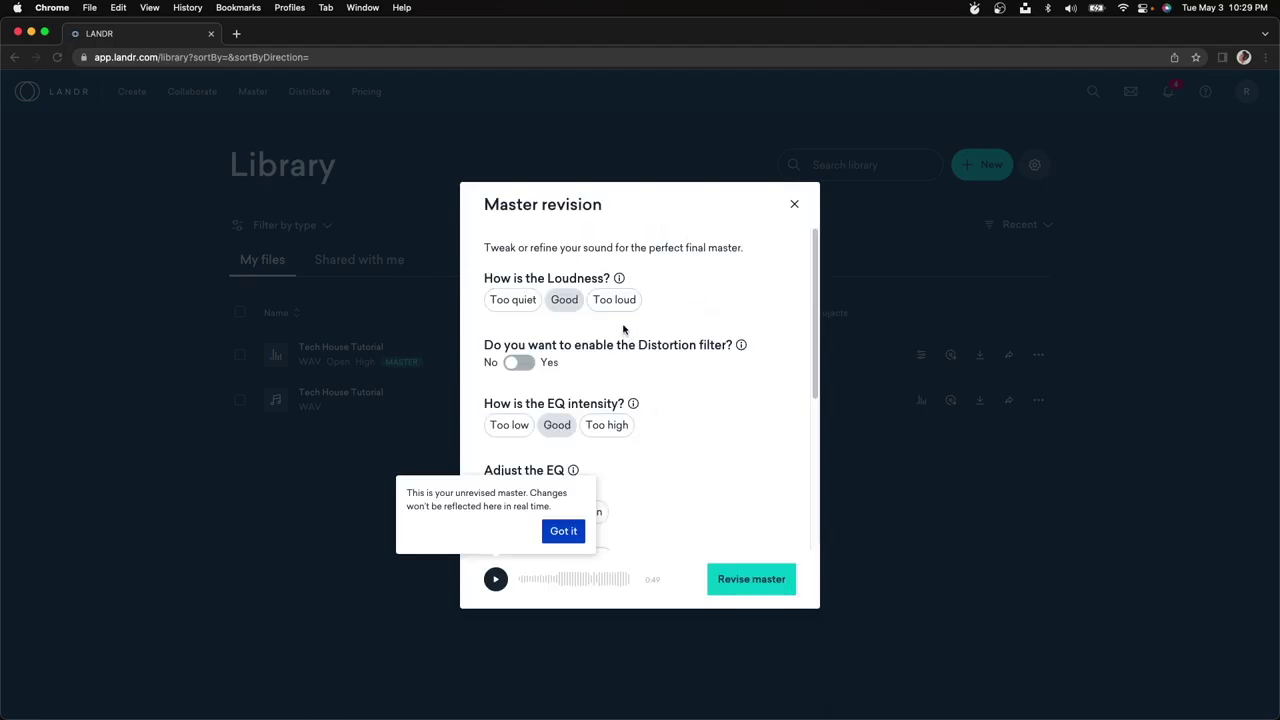
left_click(583, 524)
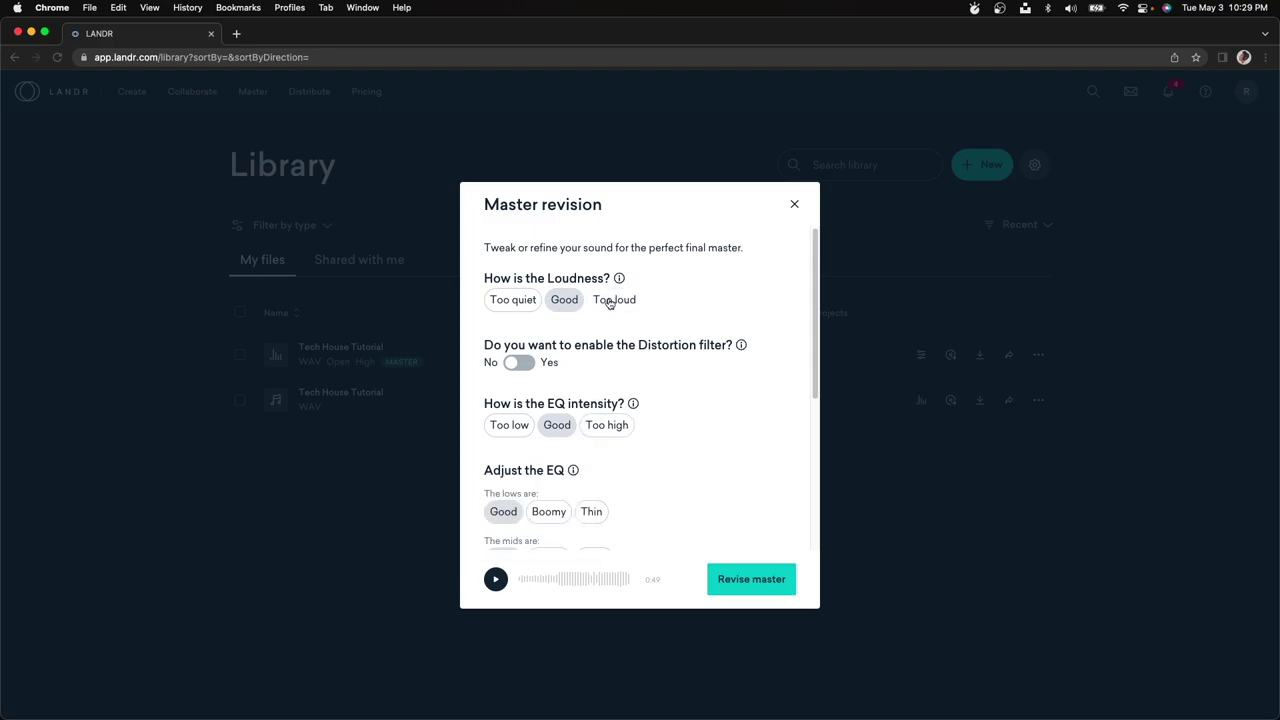
scroll(689, 405, "down", 3)
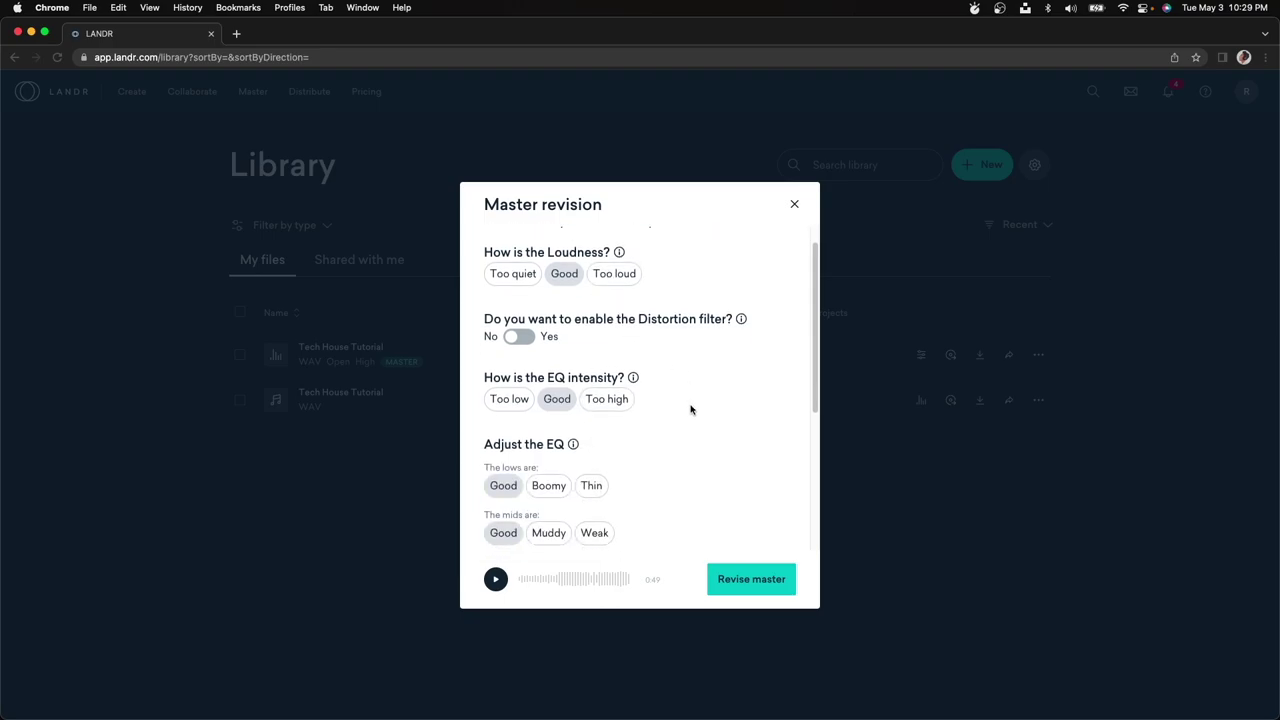
scroll(690, 412, "down", 3)
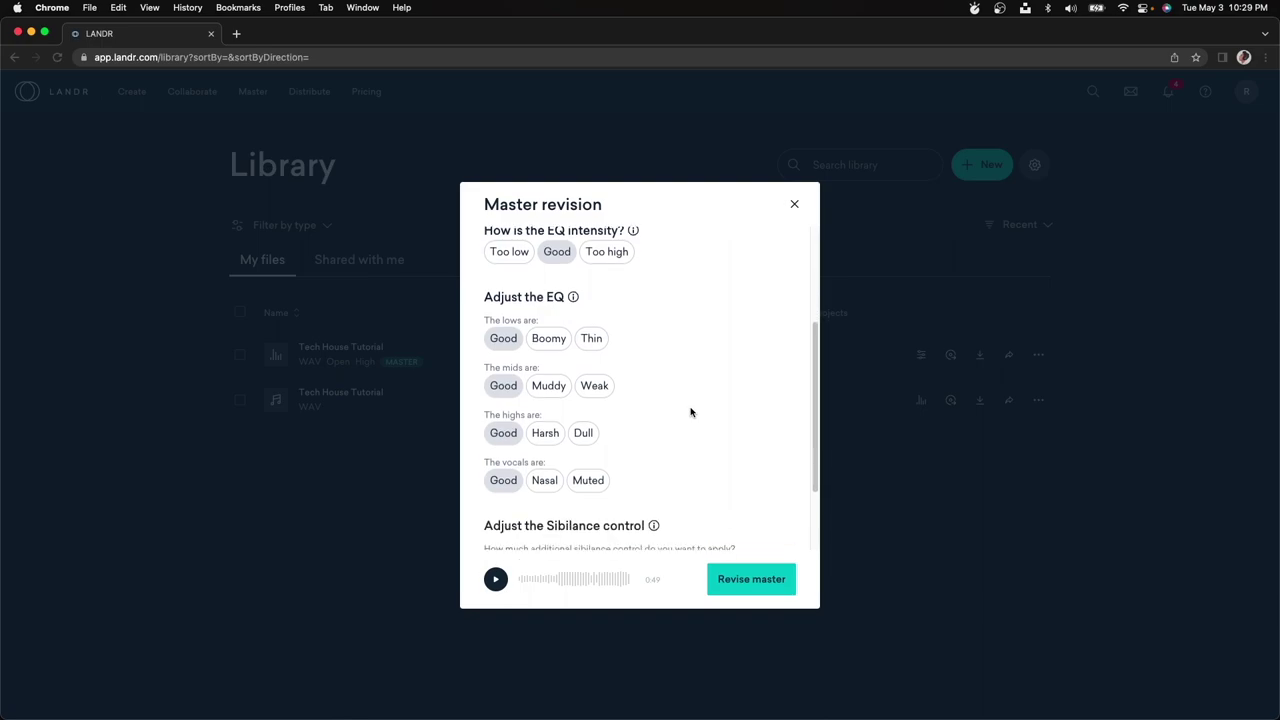
scroll(690, 412, "down", 1)
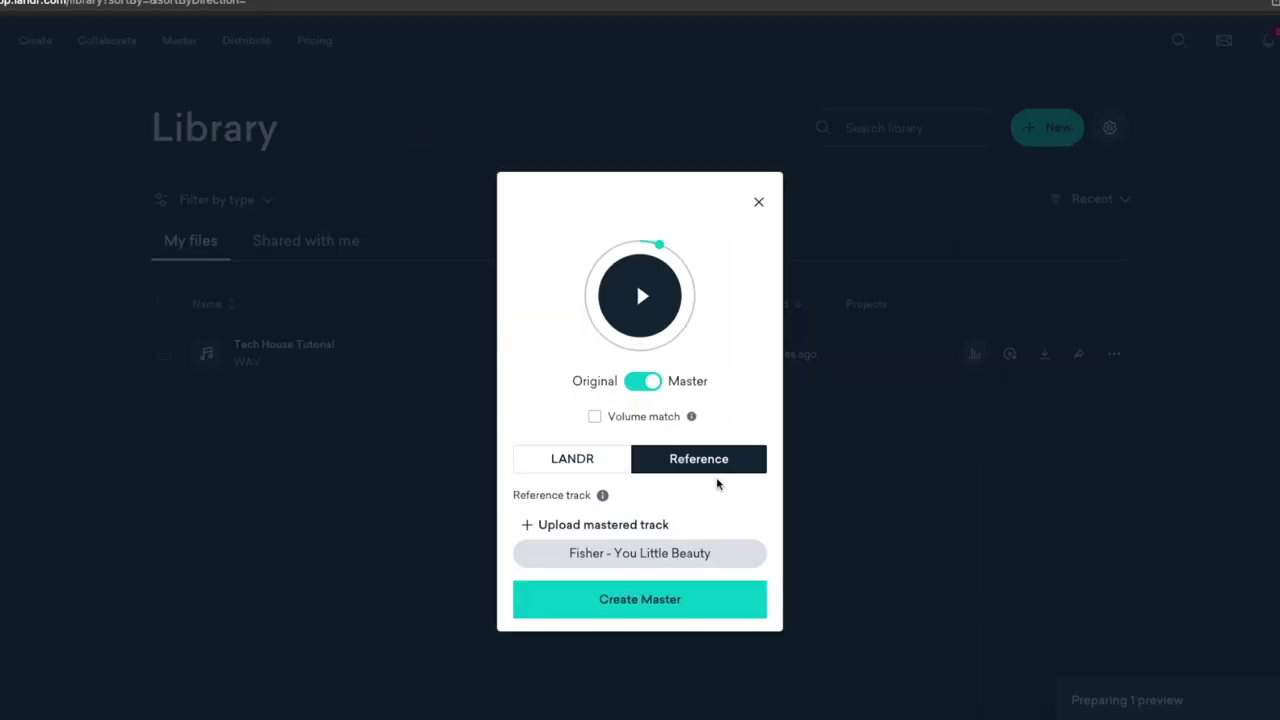
Step: Play the master preview based on the Fisher - You Little Beauty reference and compare it with the LANDR version
left_click(636, 282)
left_click(598, 457)
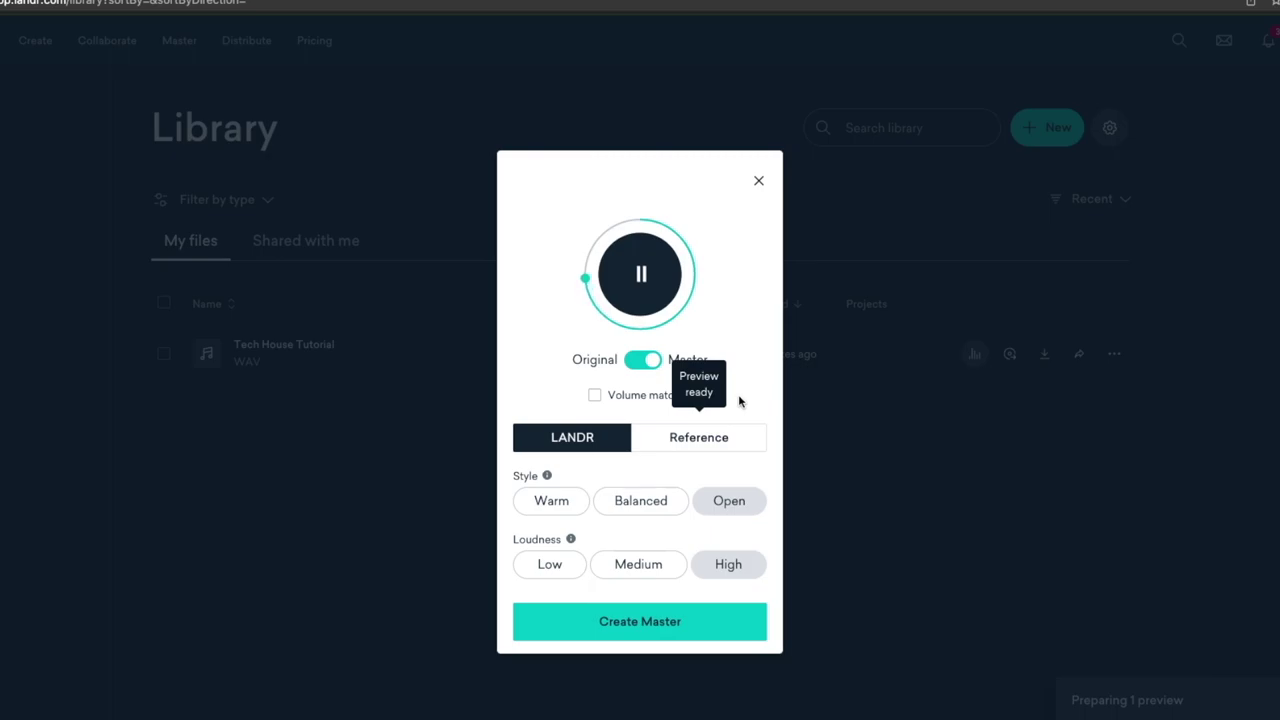
Step: Create the LANDR master with Open style and High loudness in WAV format
left_click(678, 621)
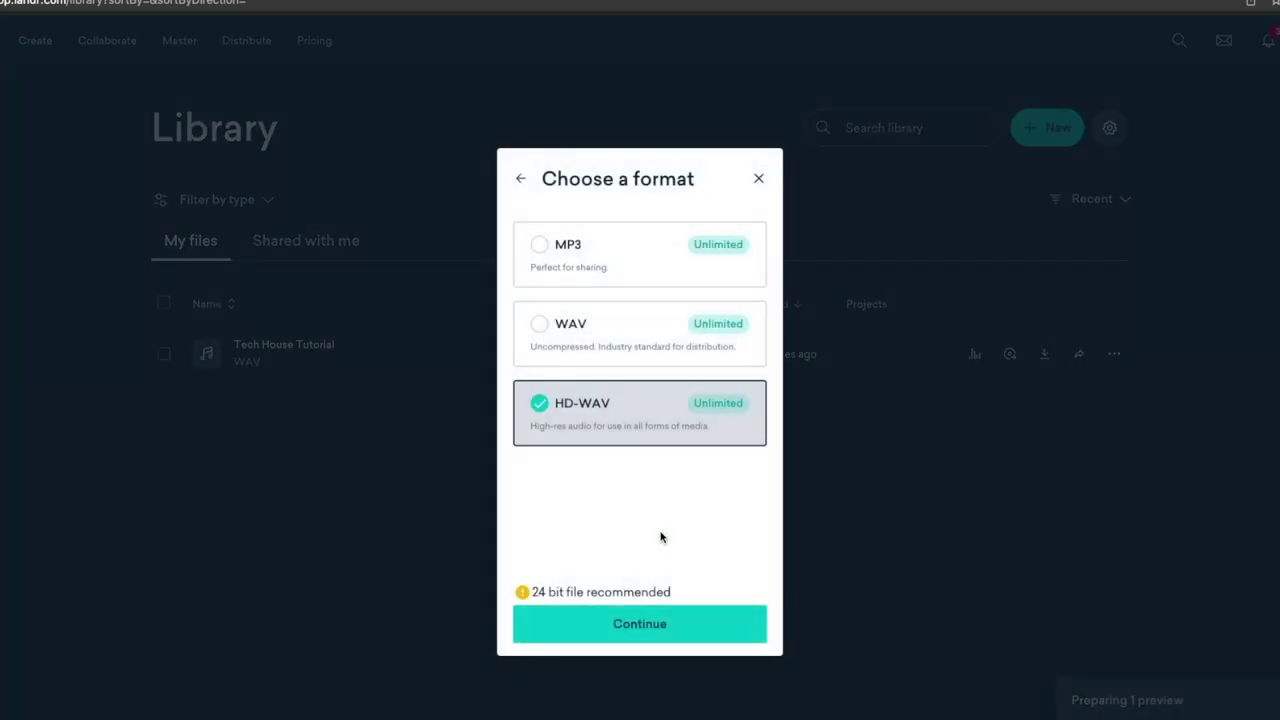
left_click(623, 332)
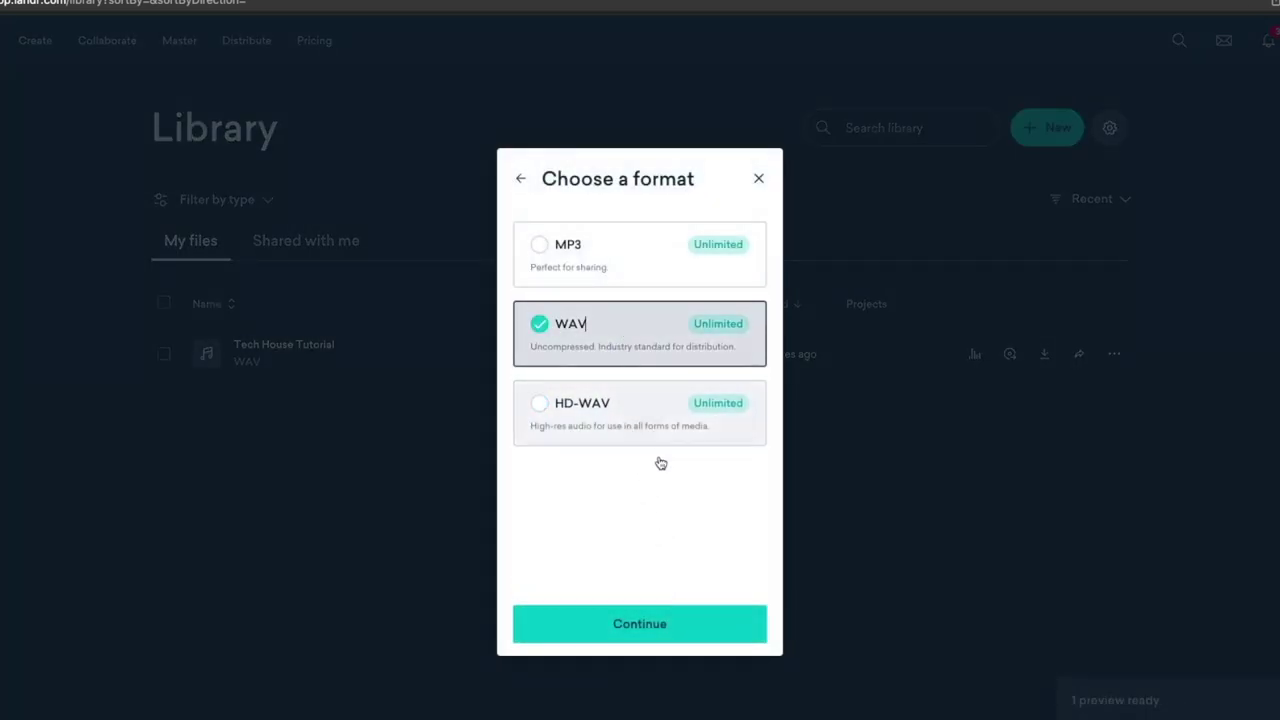
left_click(661, 638)
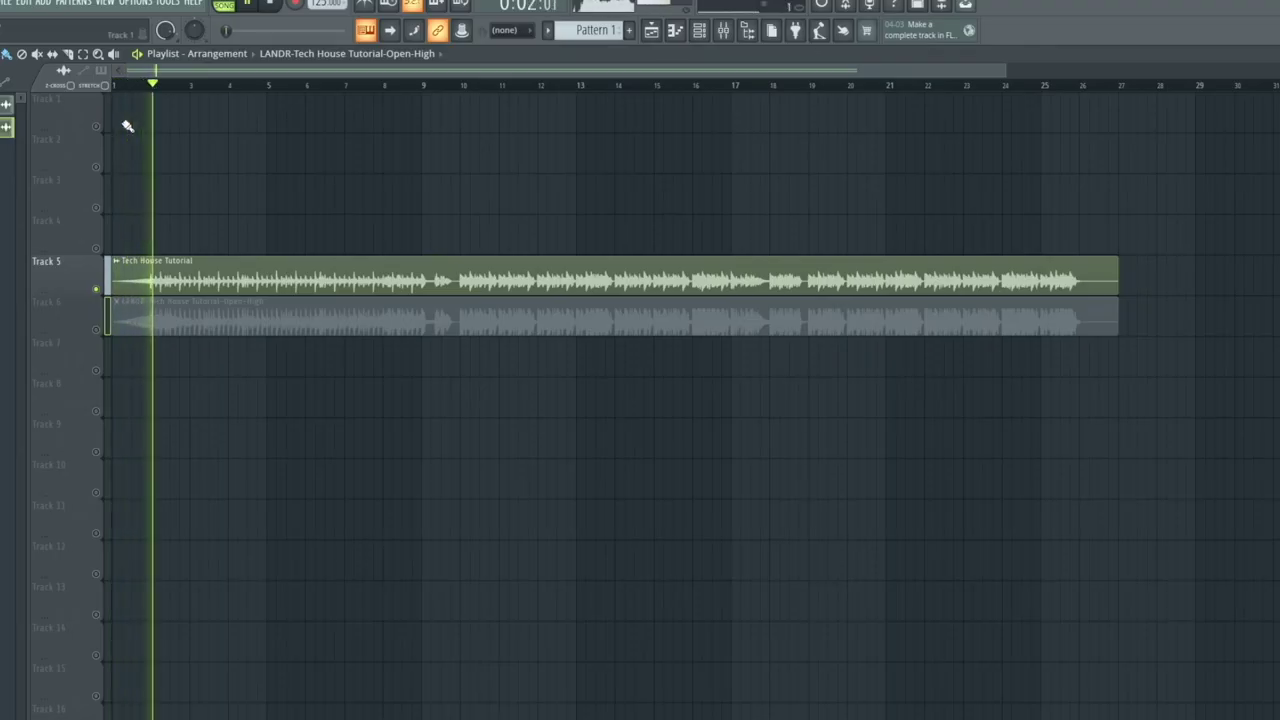
Step: Switch to FL Studio and alternate solo between the original mix on Track 5 and the LANDR master on Track 6 during playback, finishing on Track 6
right_click(97, 331)
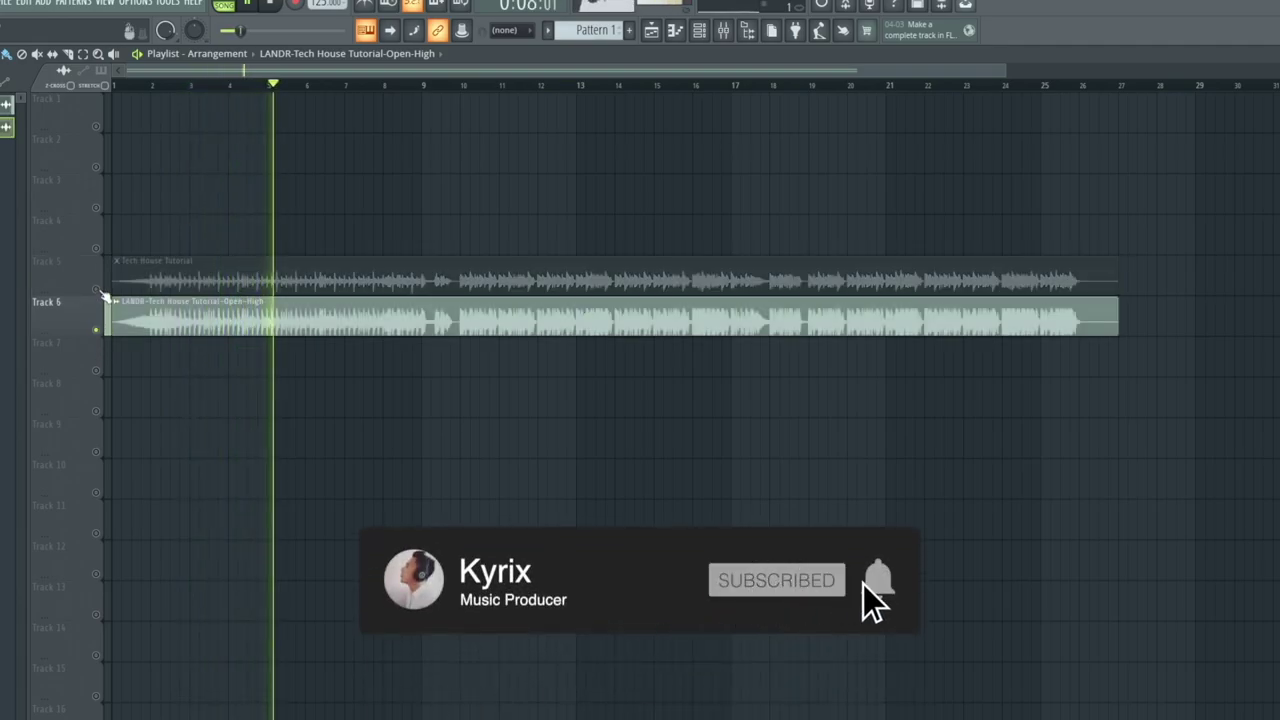
right_click(100, 291)
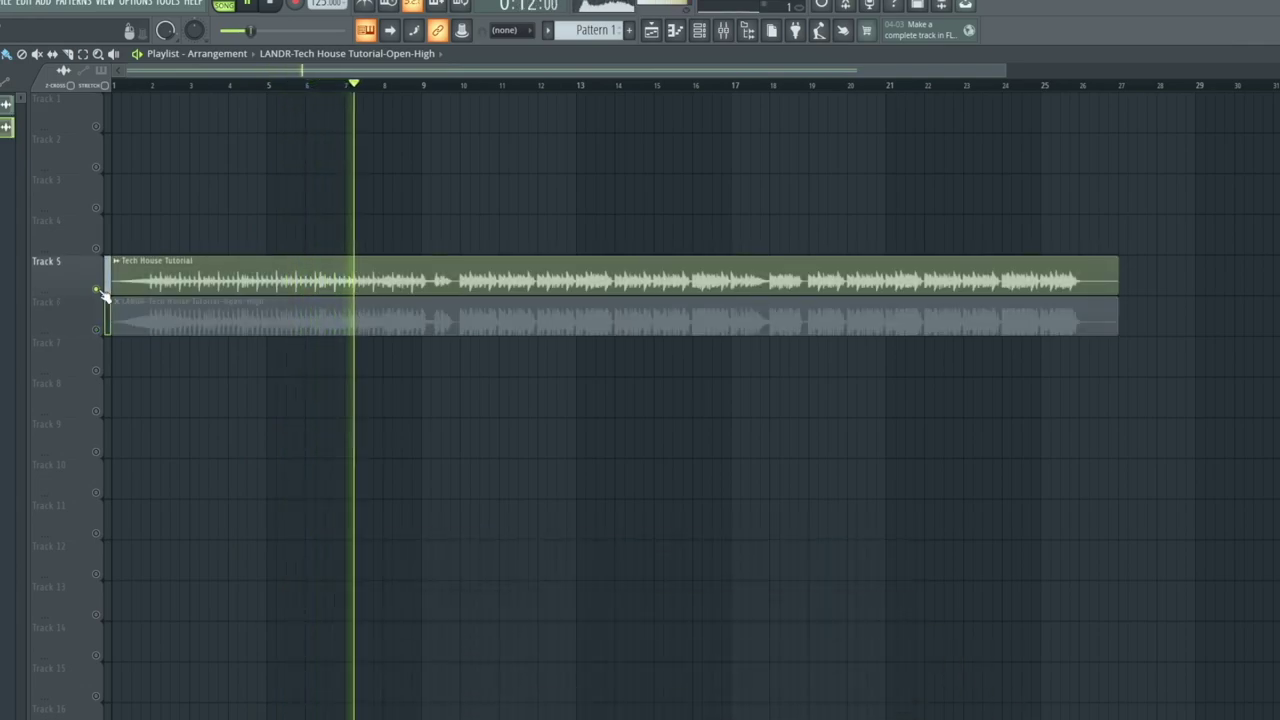
right_click(100, 330)
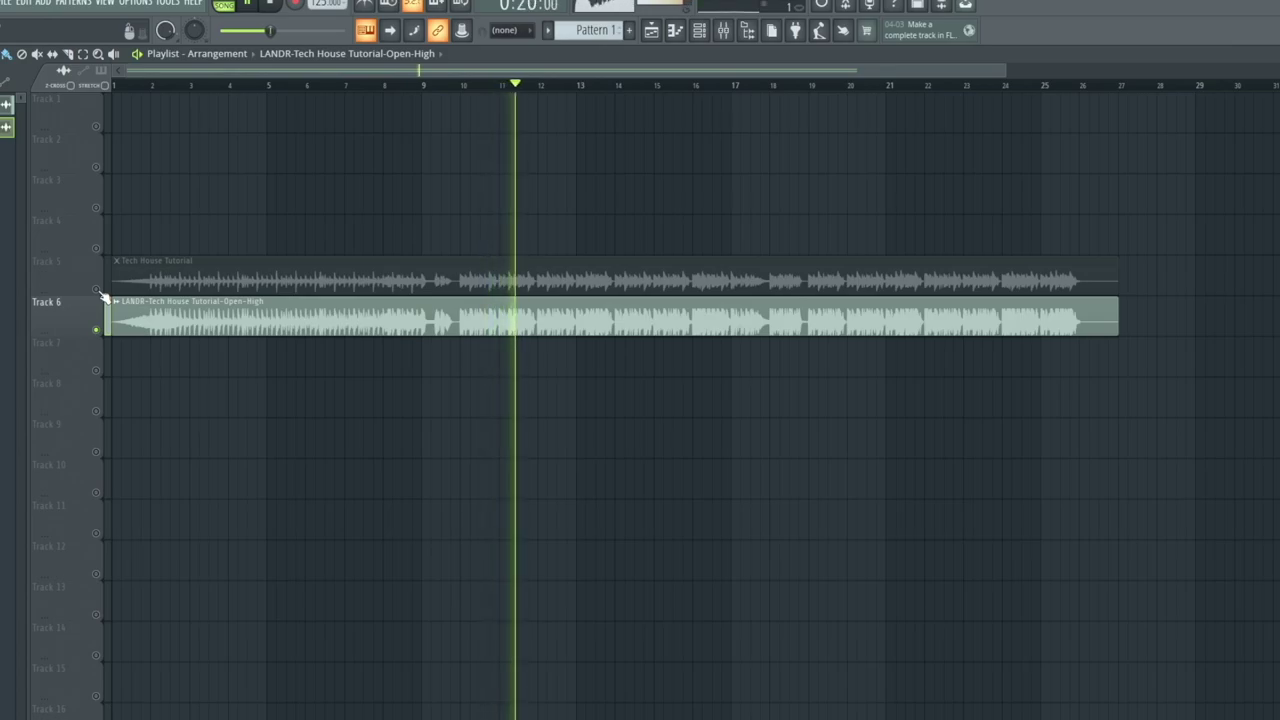
right_click(98, 290)
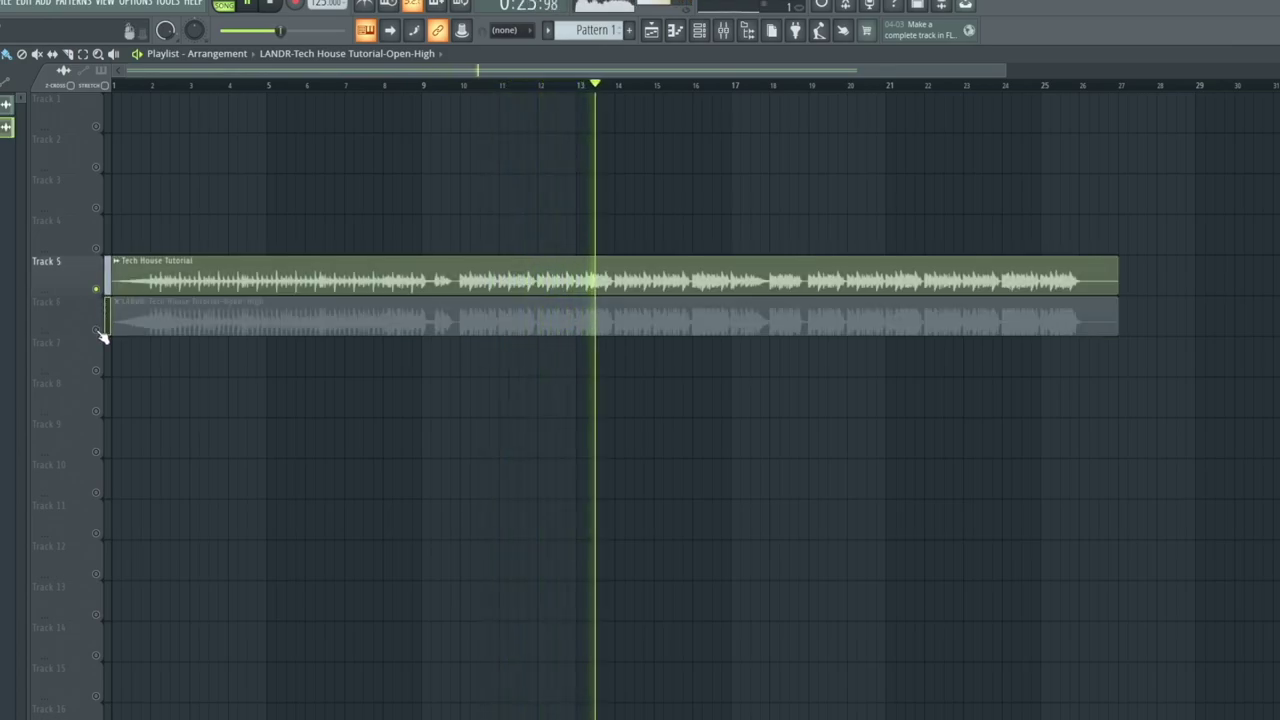
right_click(97, 331)
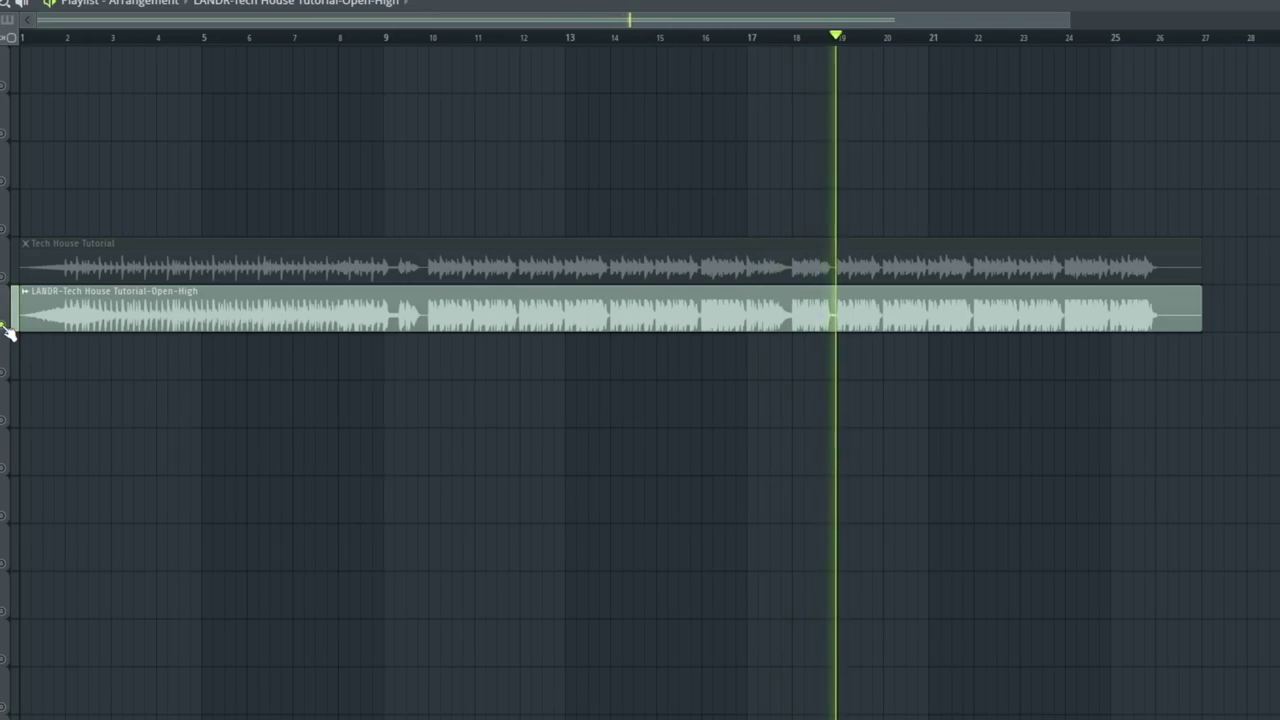
right_click(3, 277)
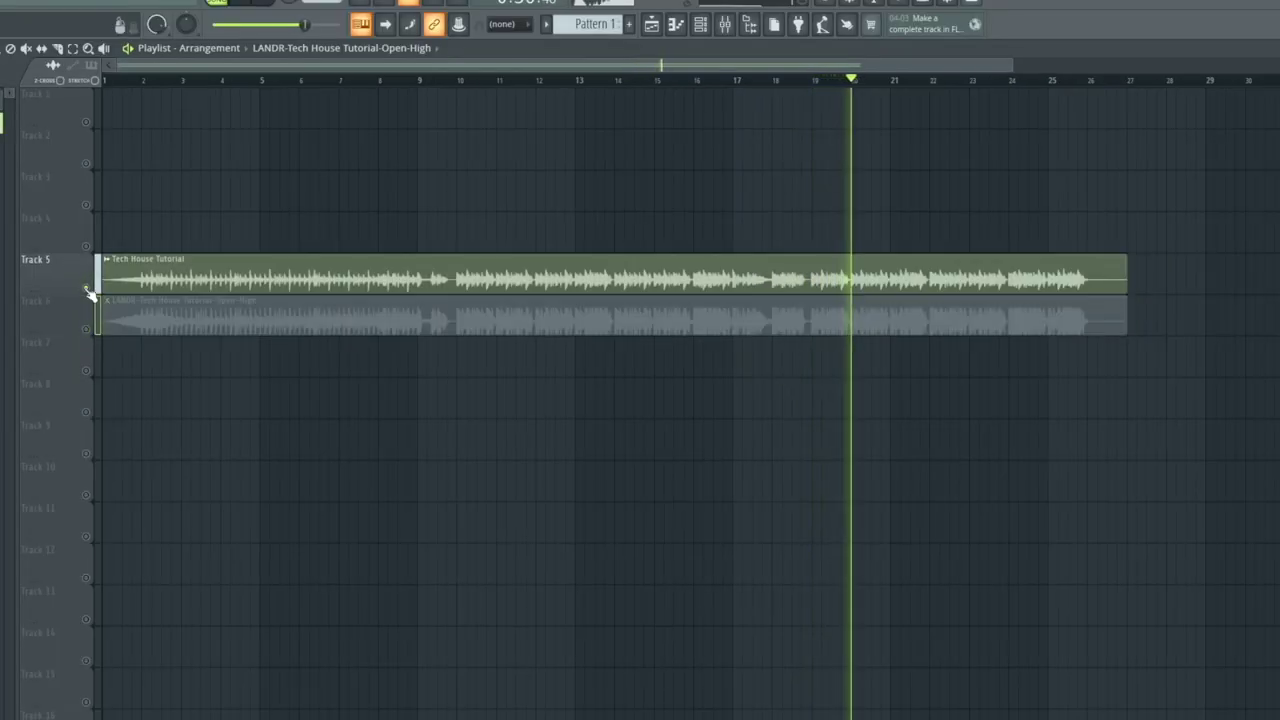
right_click(88, 330)
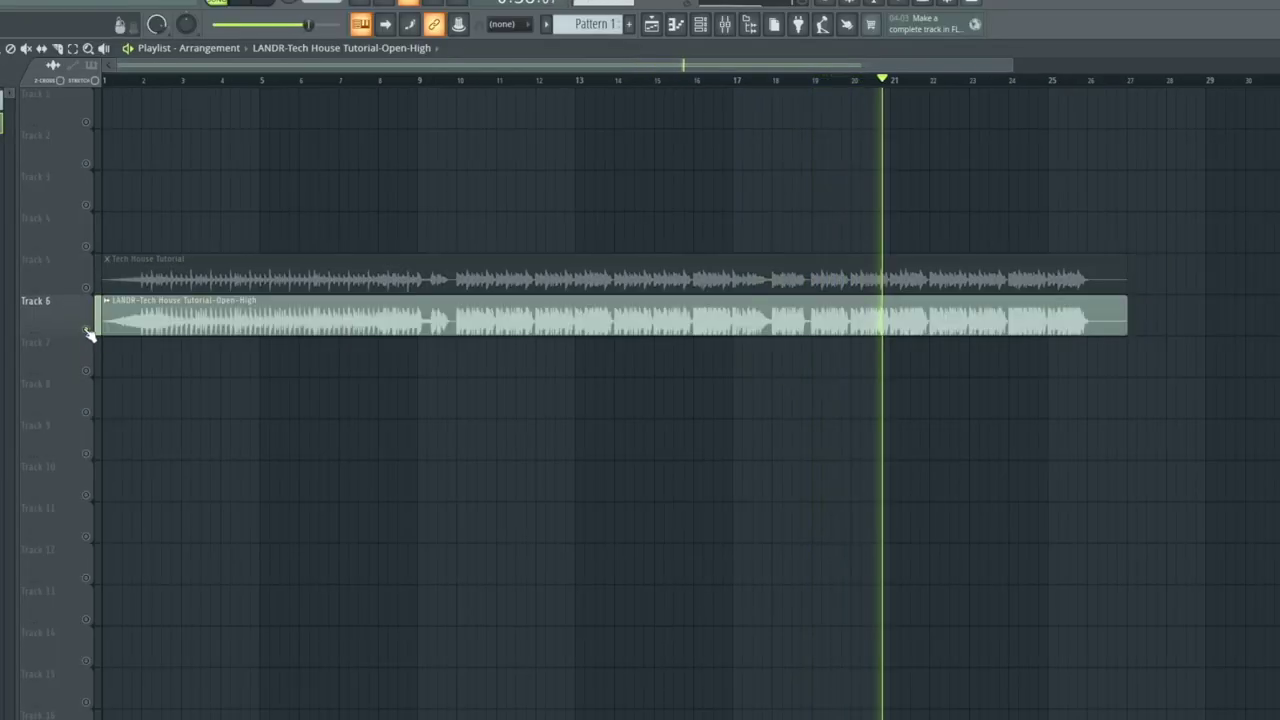